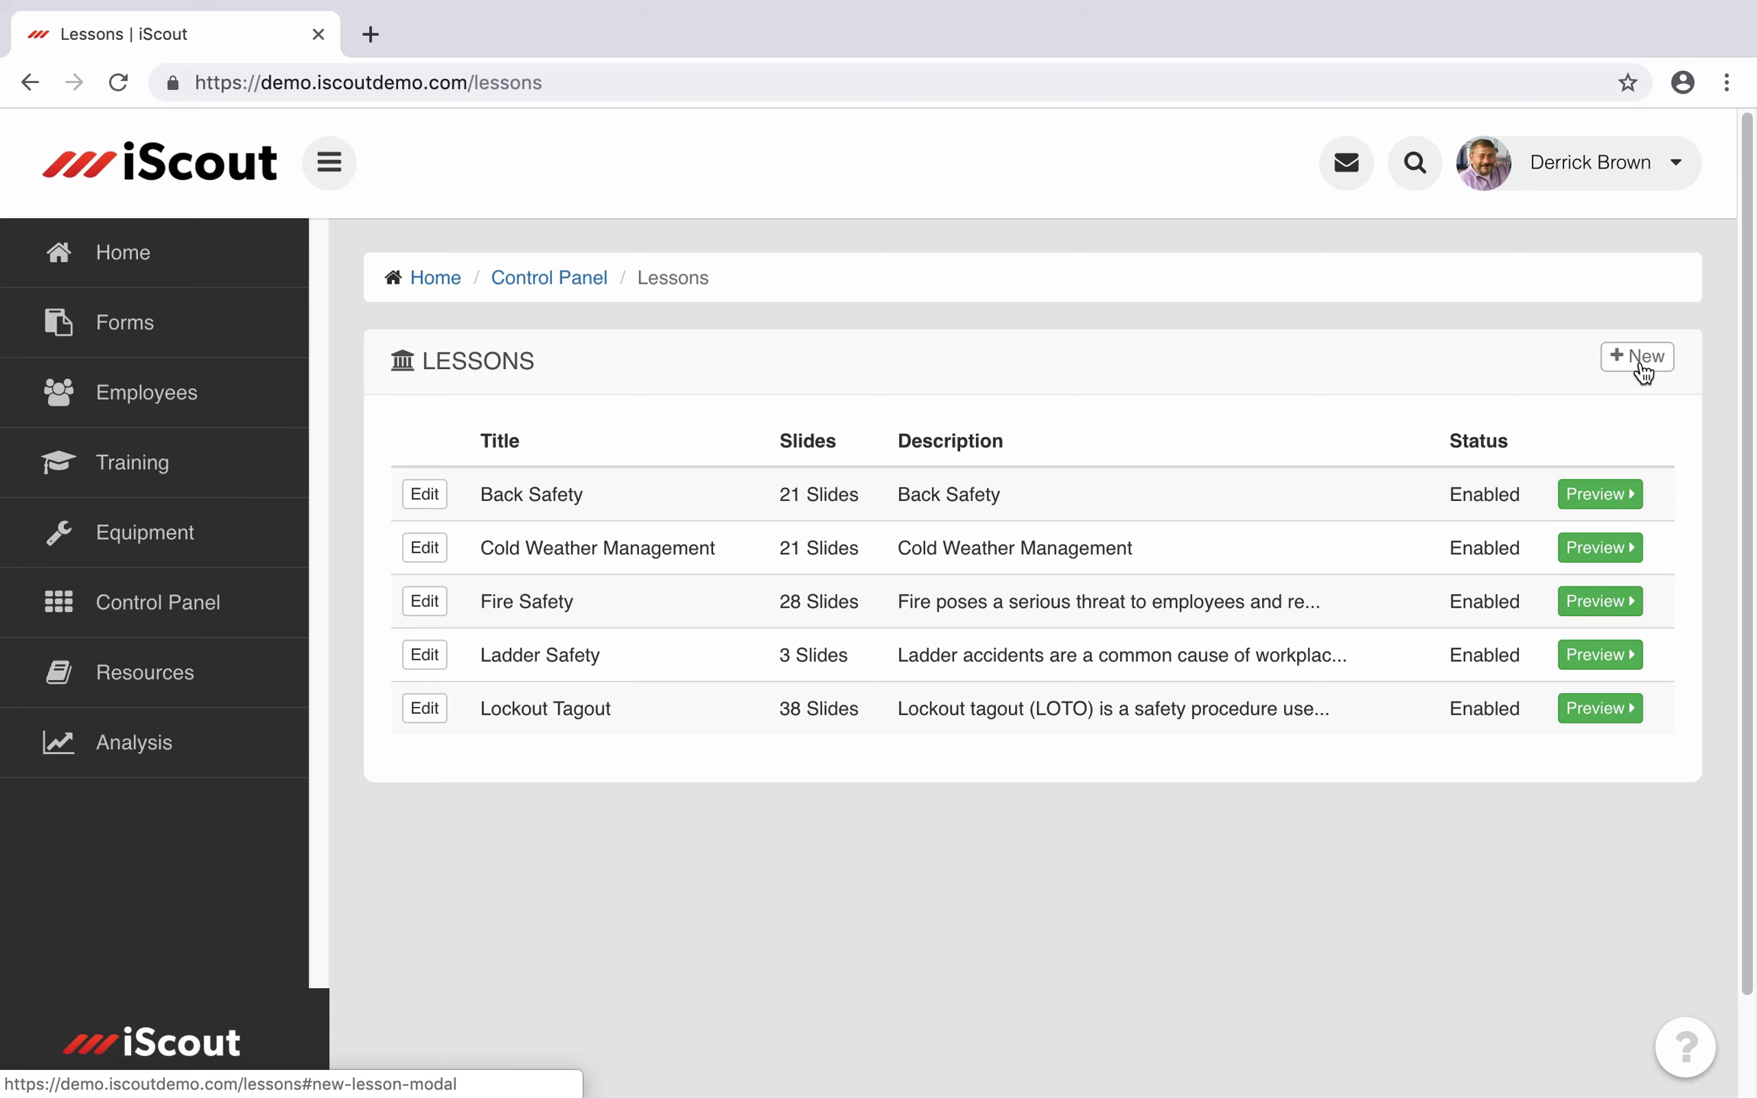
Step: Open the Ladder Safety lesson for editing and bring up its Background Music track list
click(423, 654)
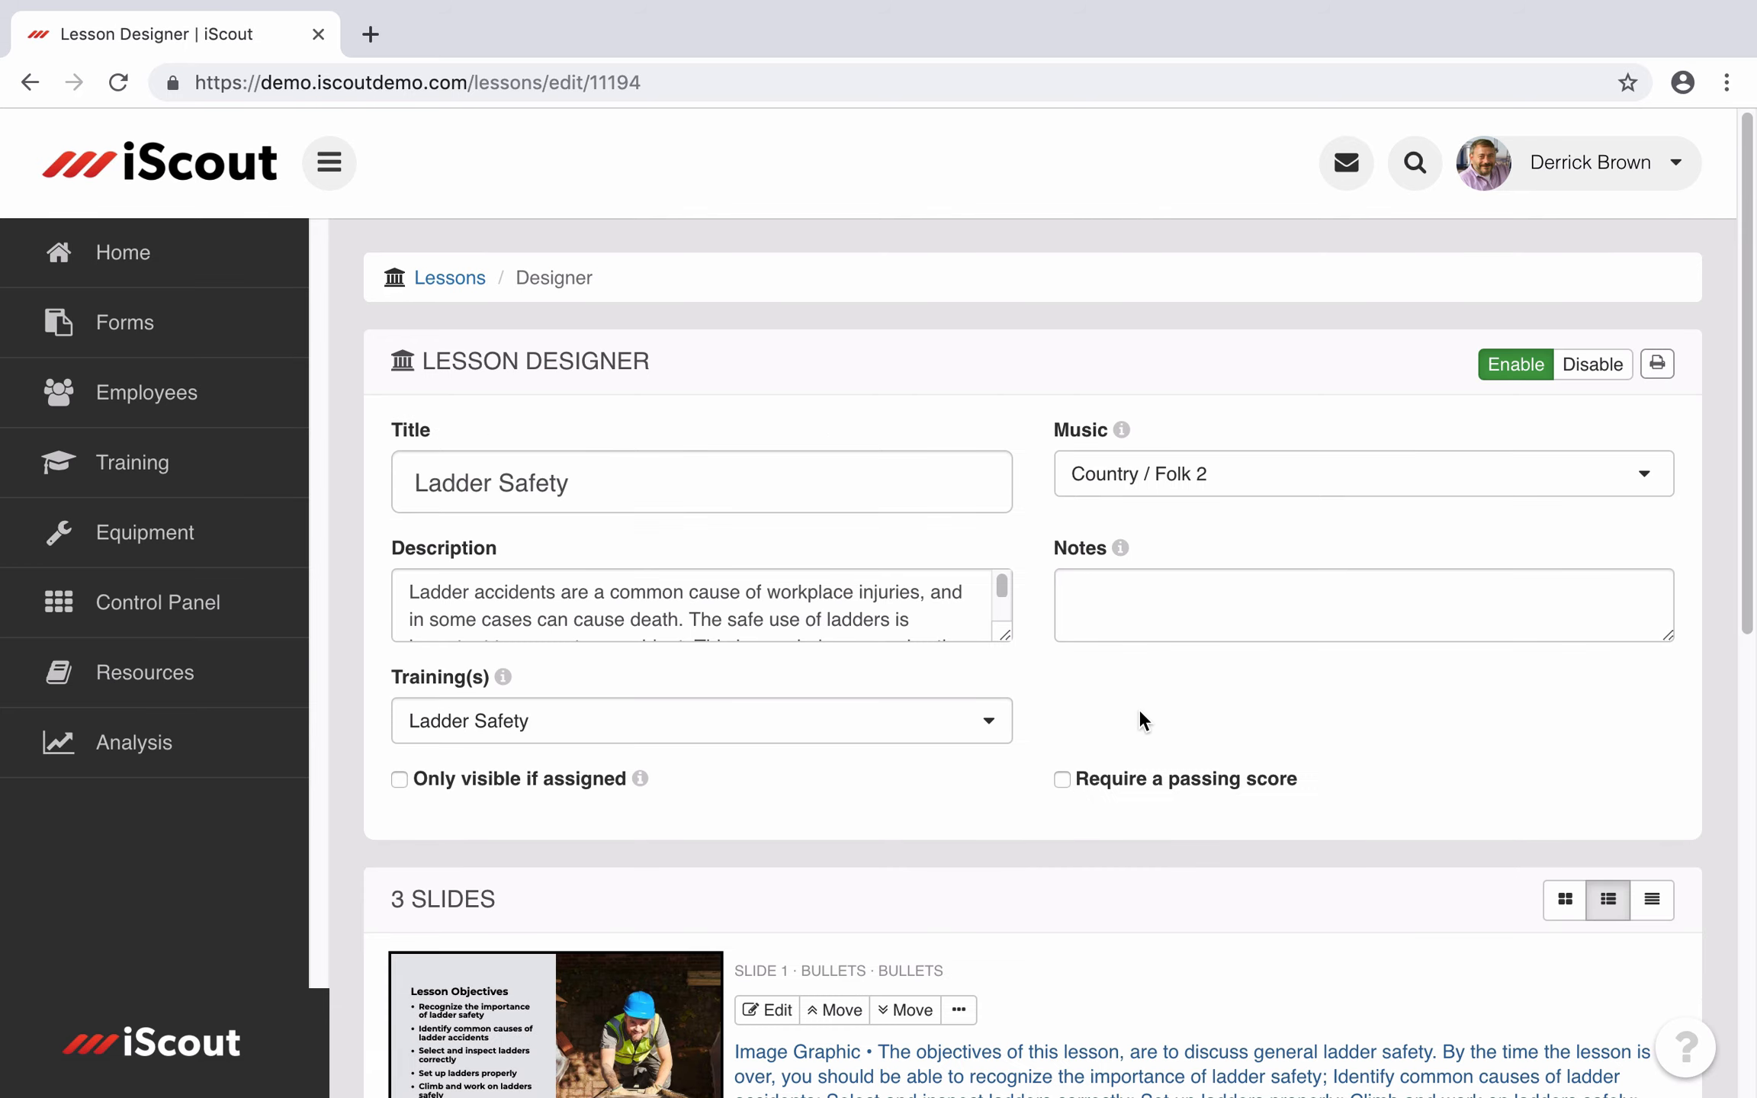
scroll(1139, 800, down, 10)
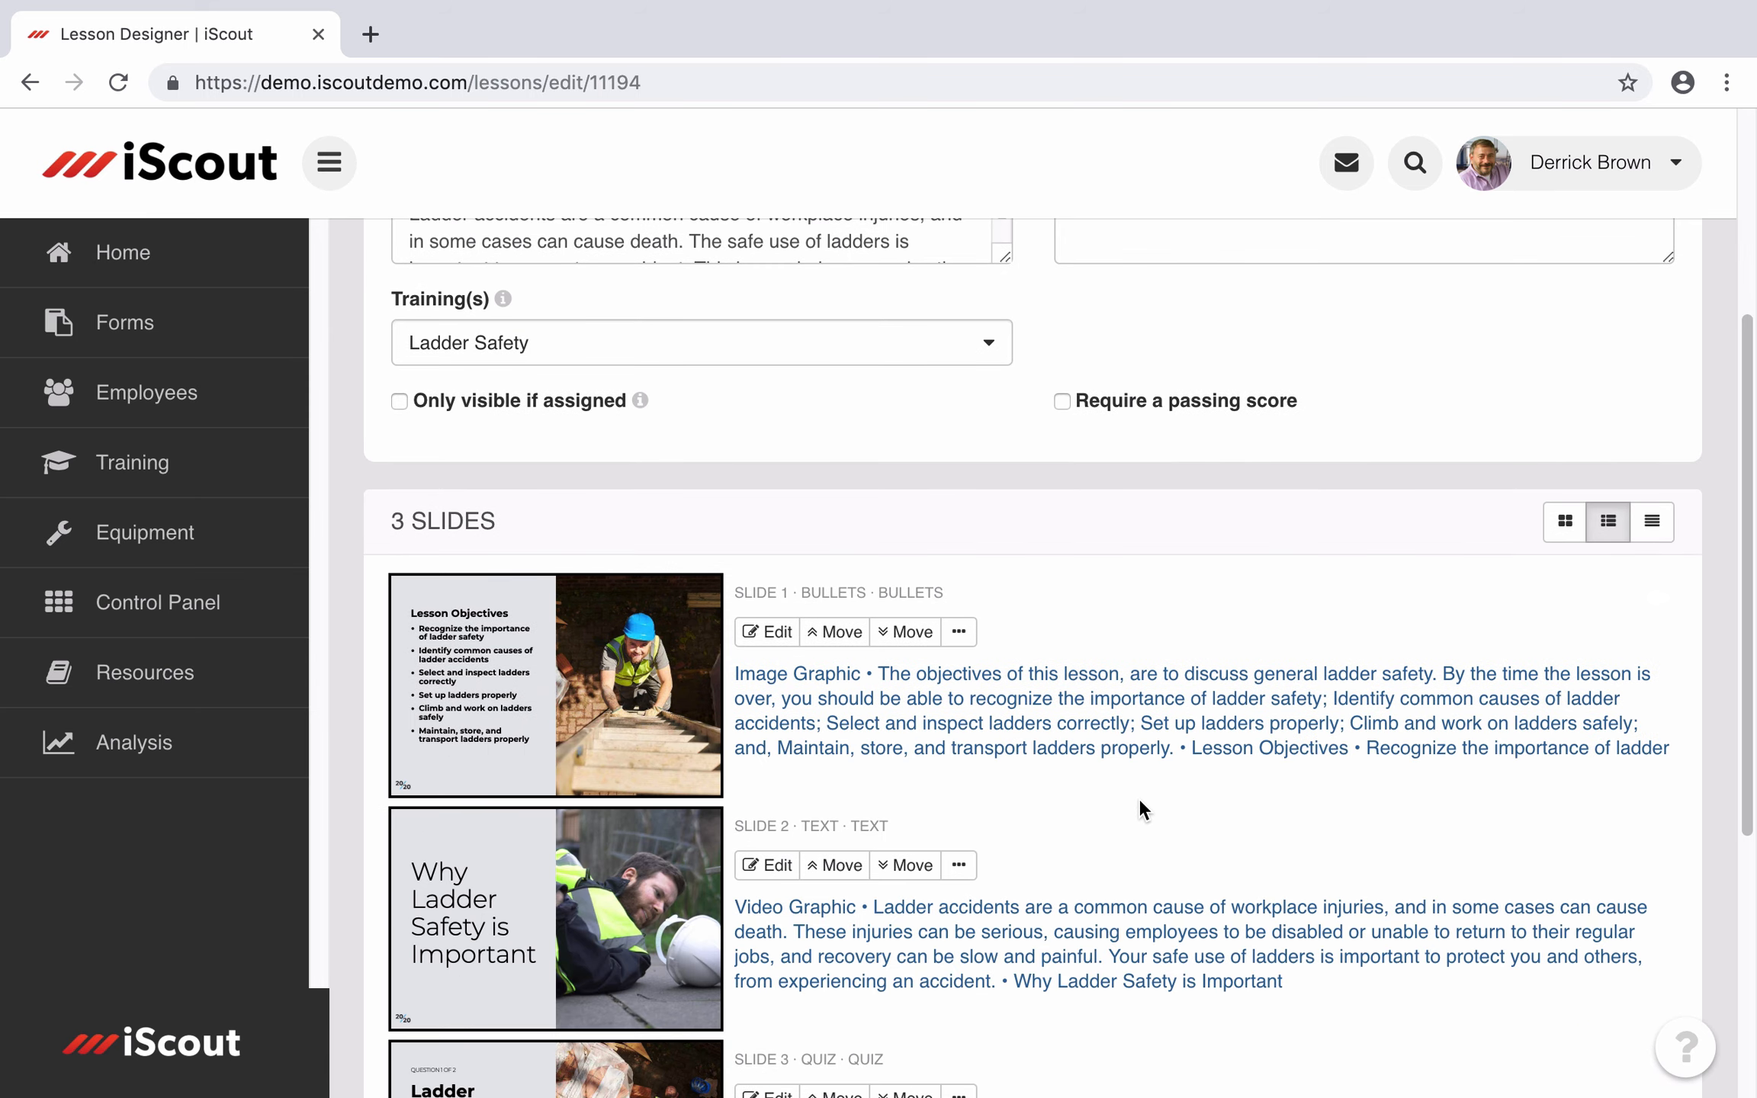
scroll(1138, 797, up, 10)
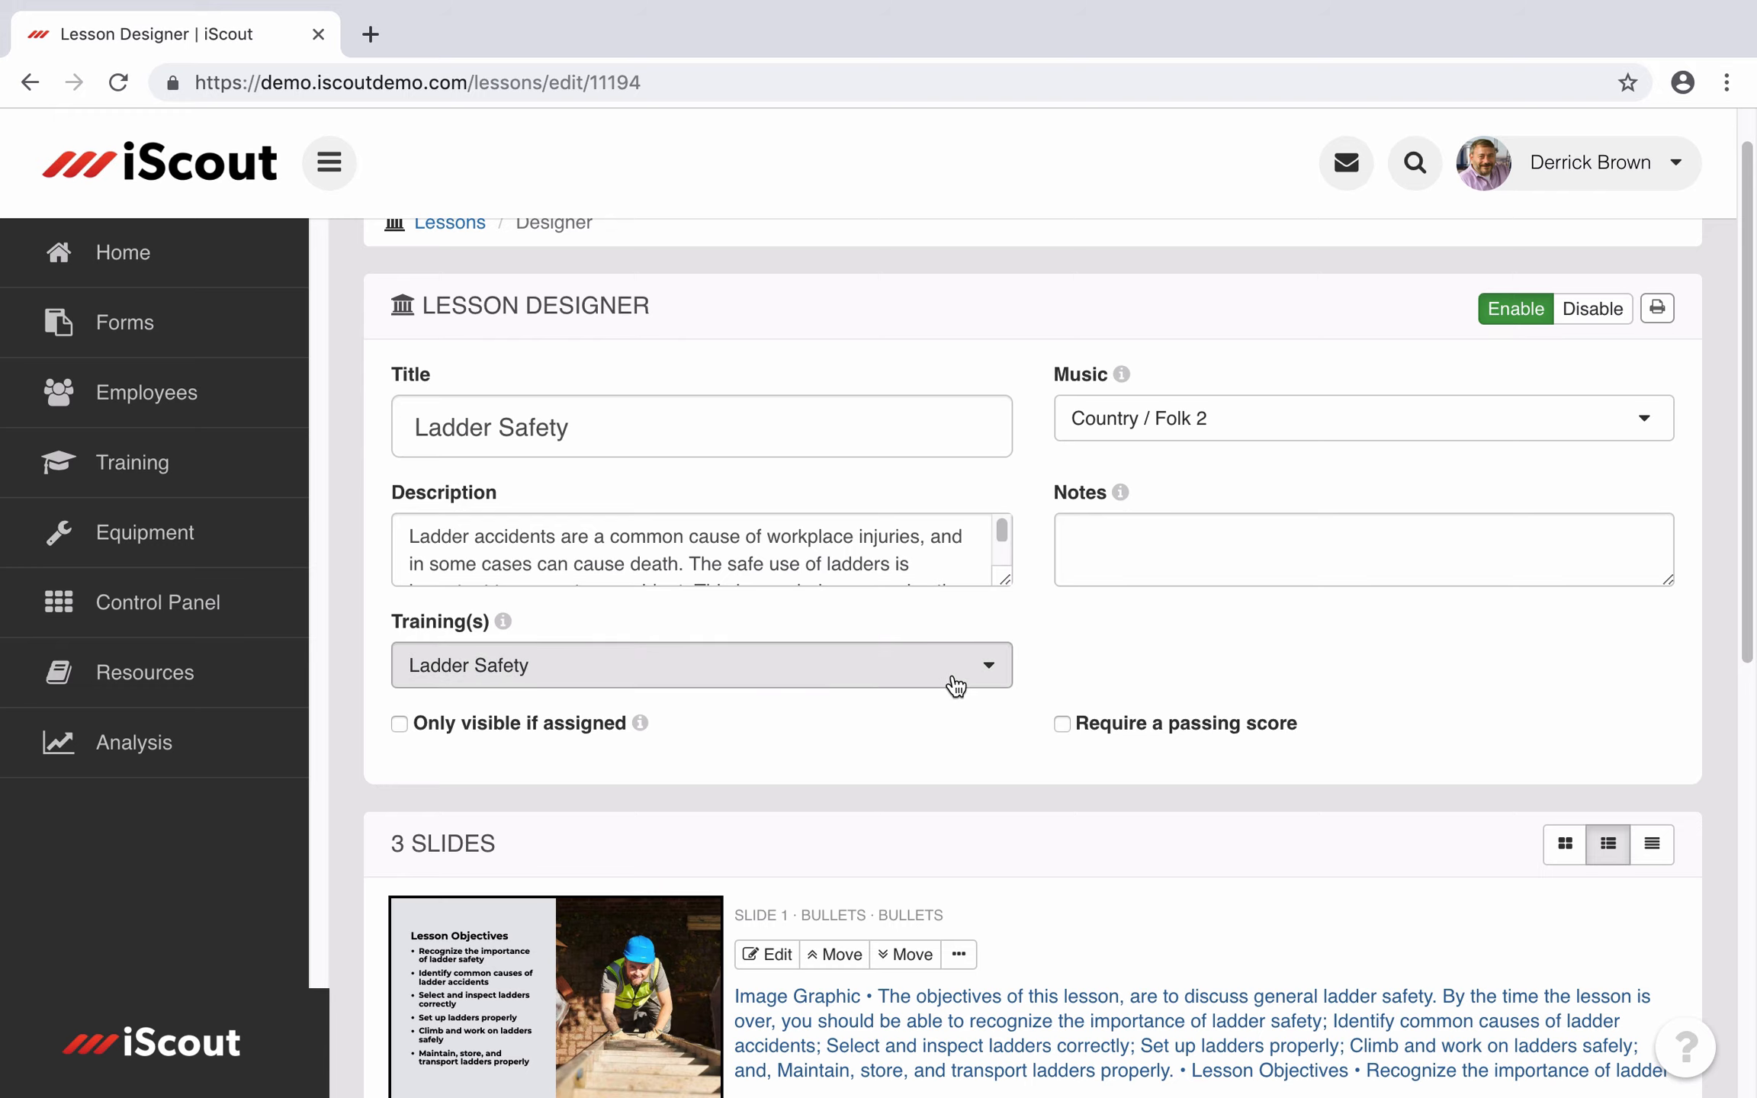
click(1262, 438)
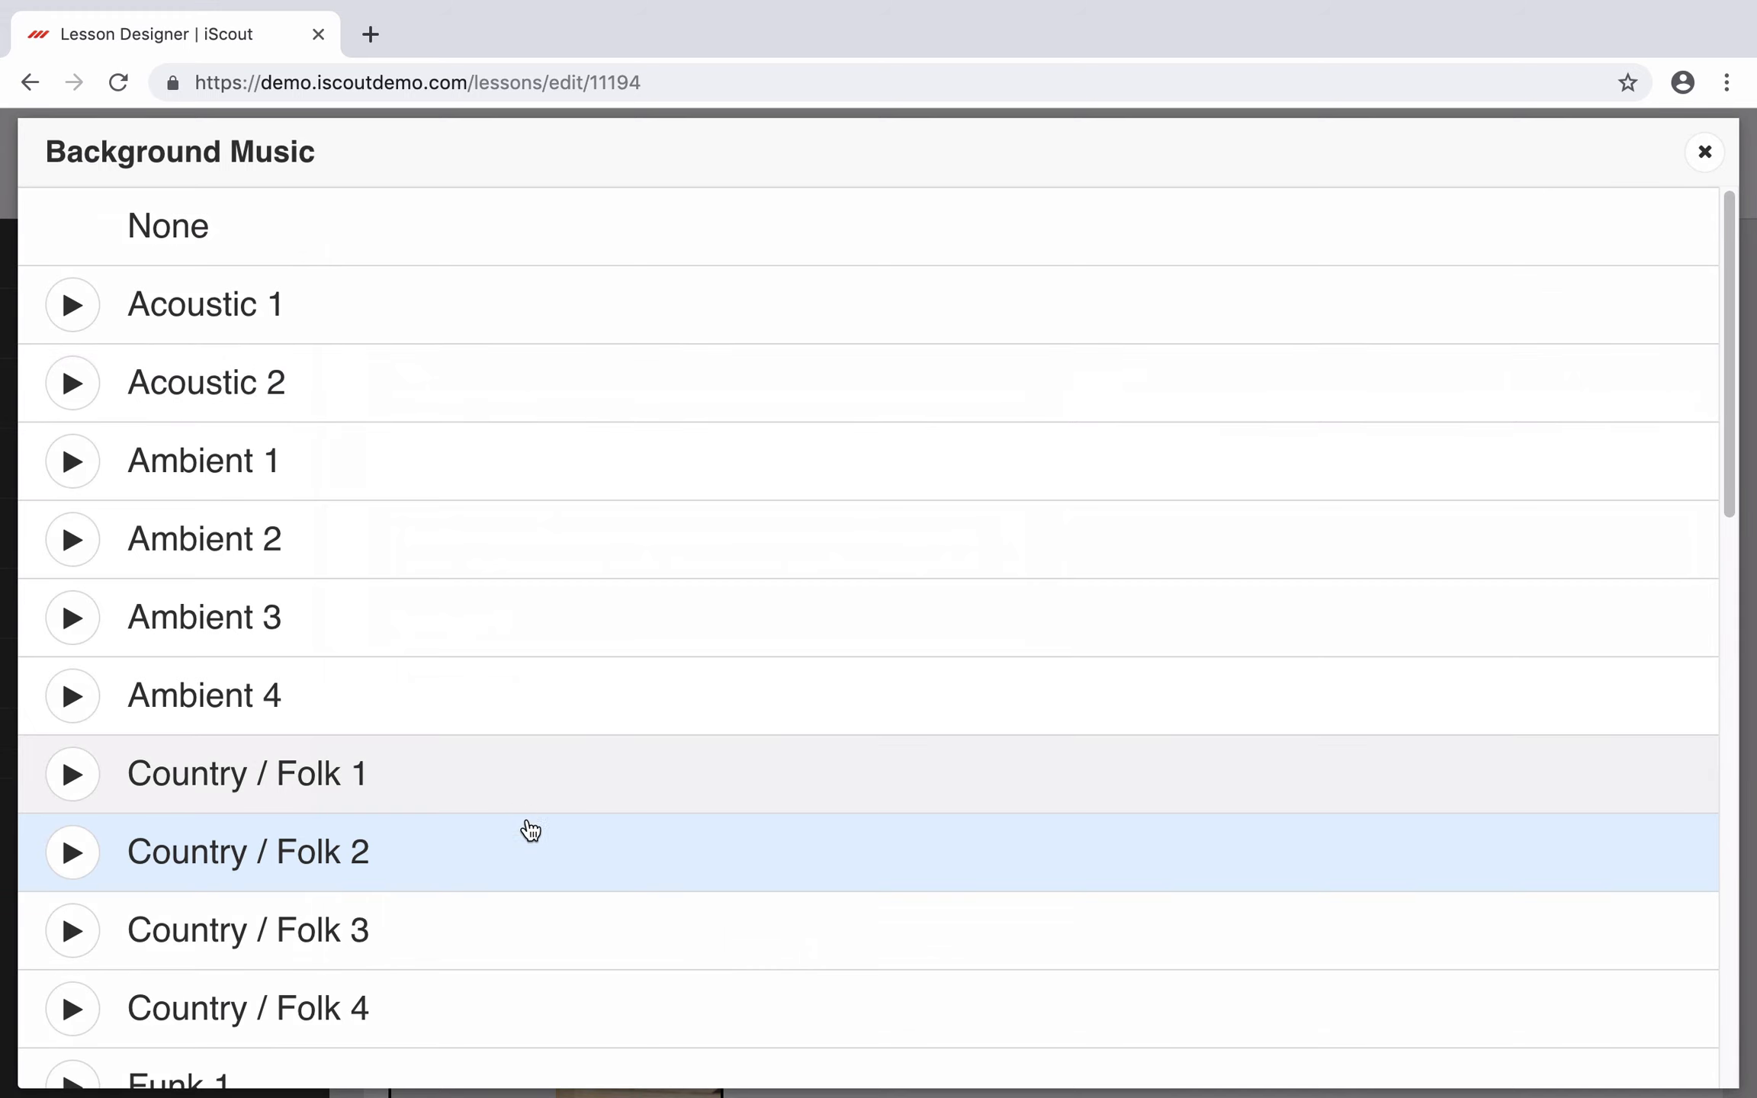
Step: Preview Funk 1 and Hip-Hop 2, then choose Hip-Hop 2 as the lesson's music
scroll(479, 789, down, 5)
scroll(482, 783, down, 2)
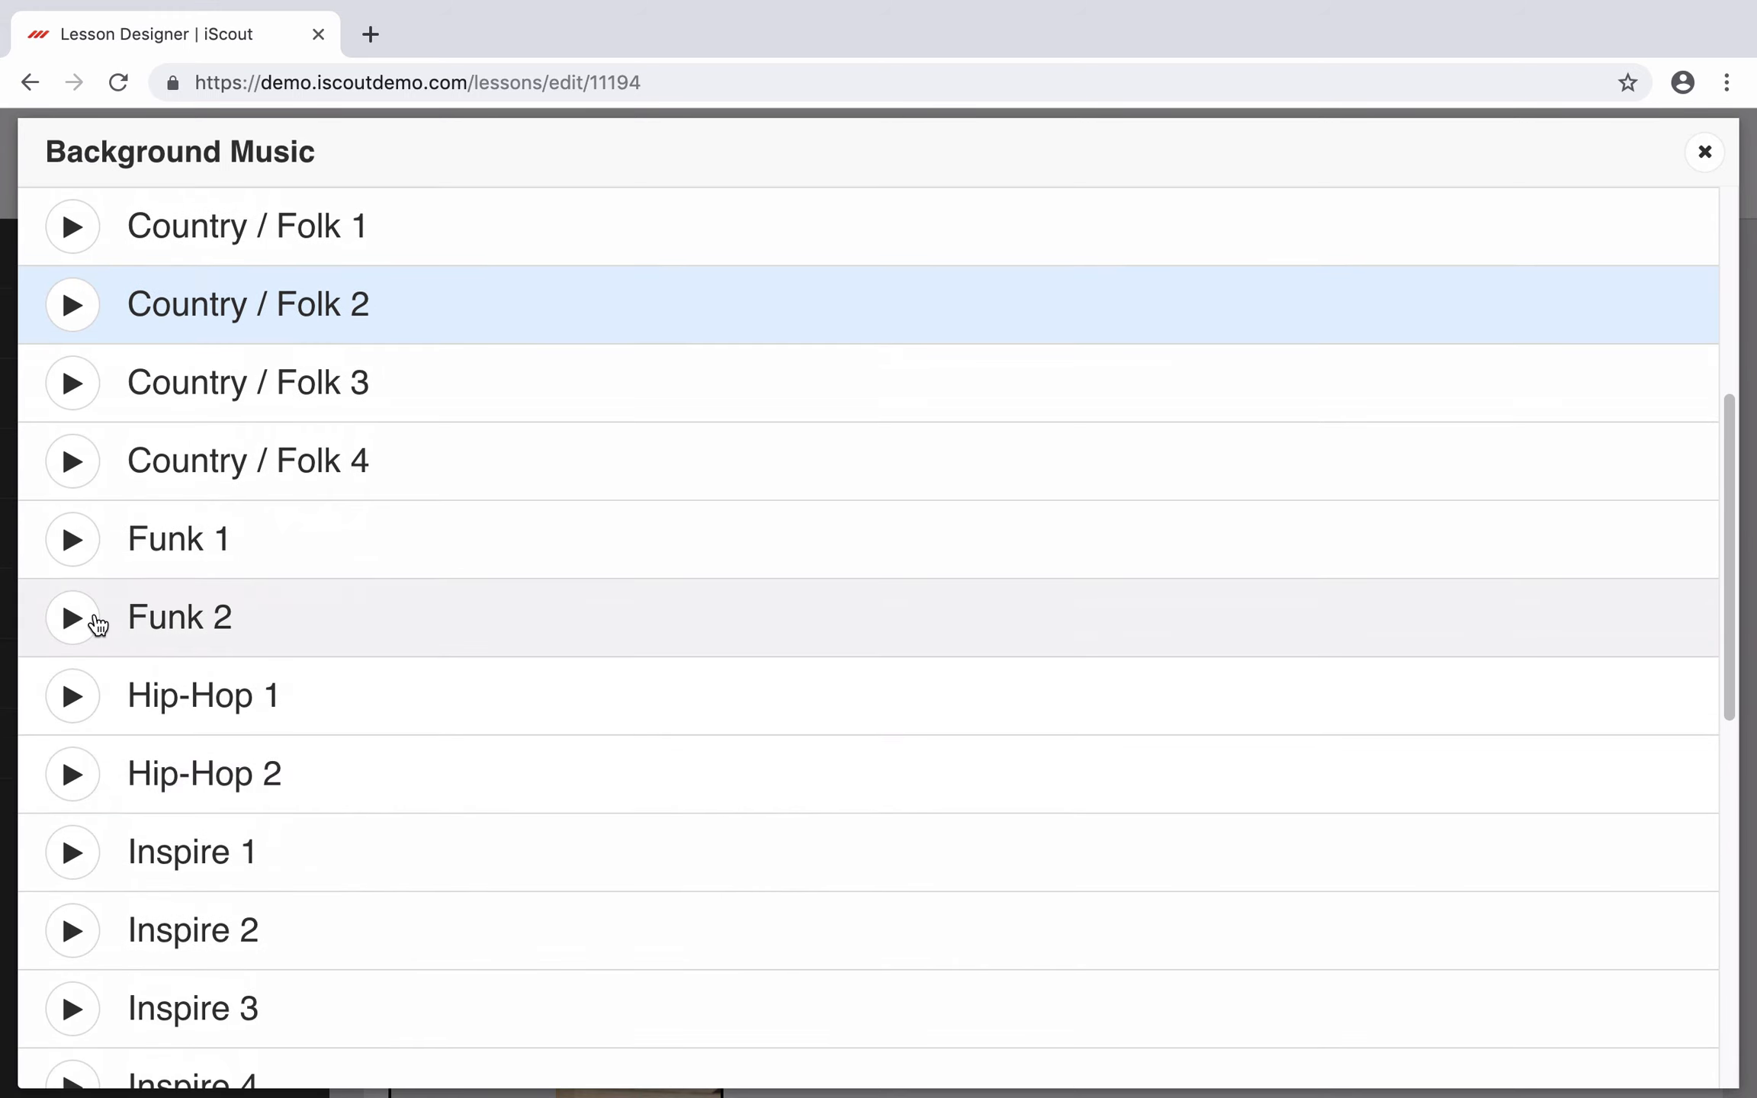
click(63, 538)
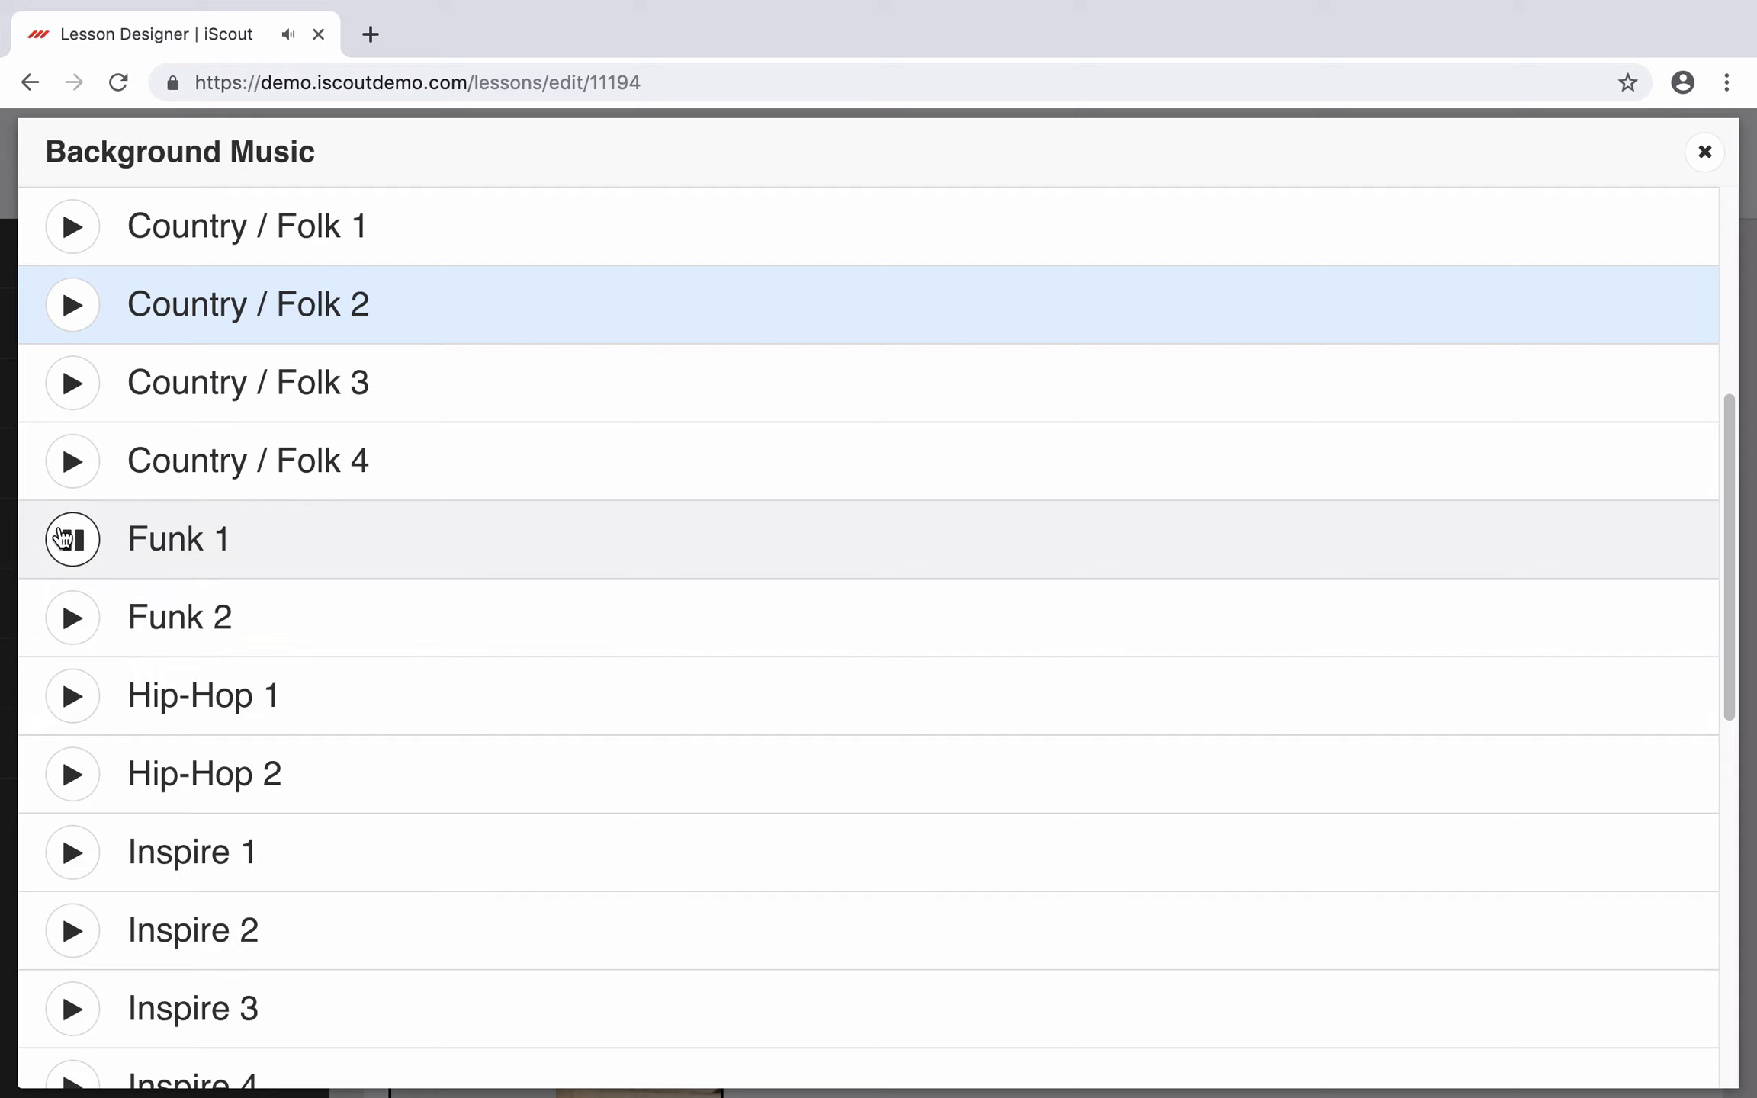
scroll(351, 686, down, 1)
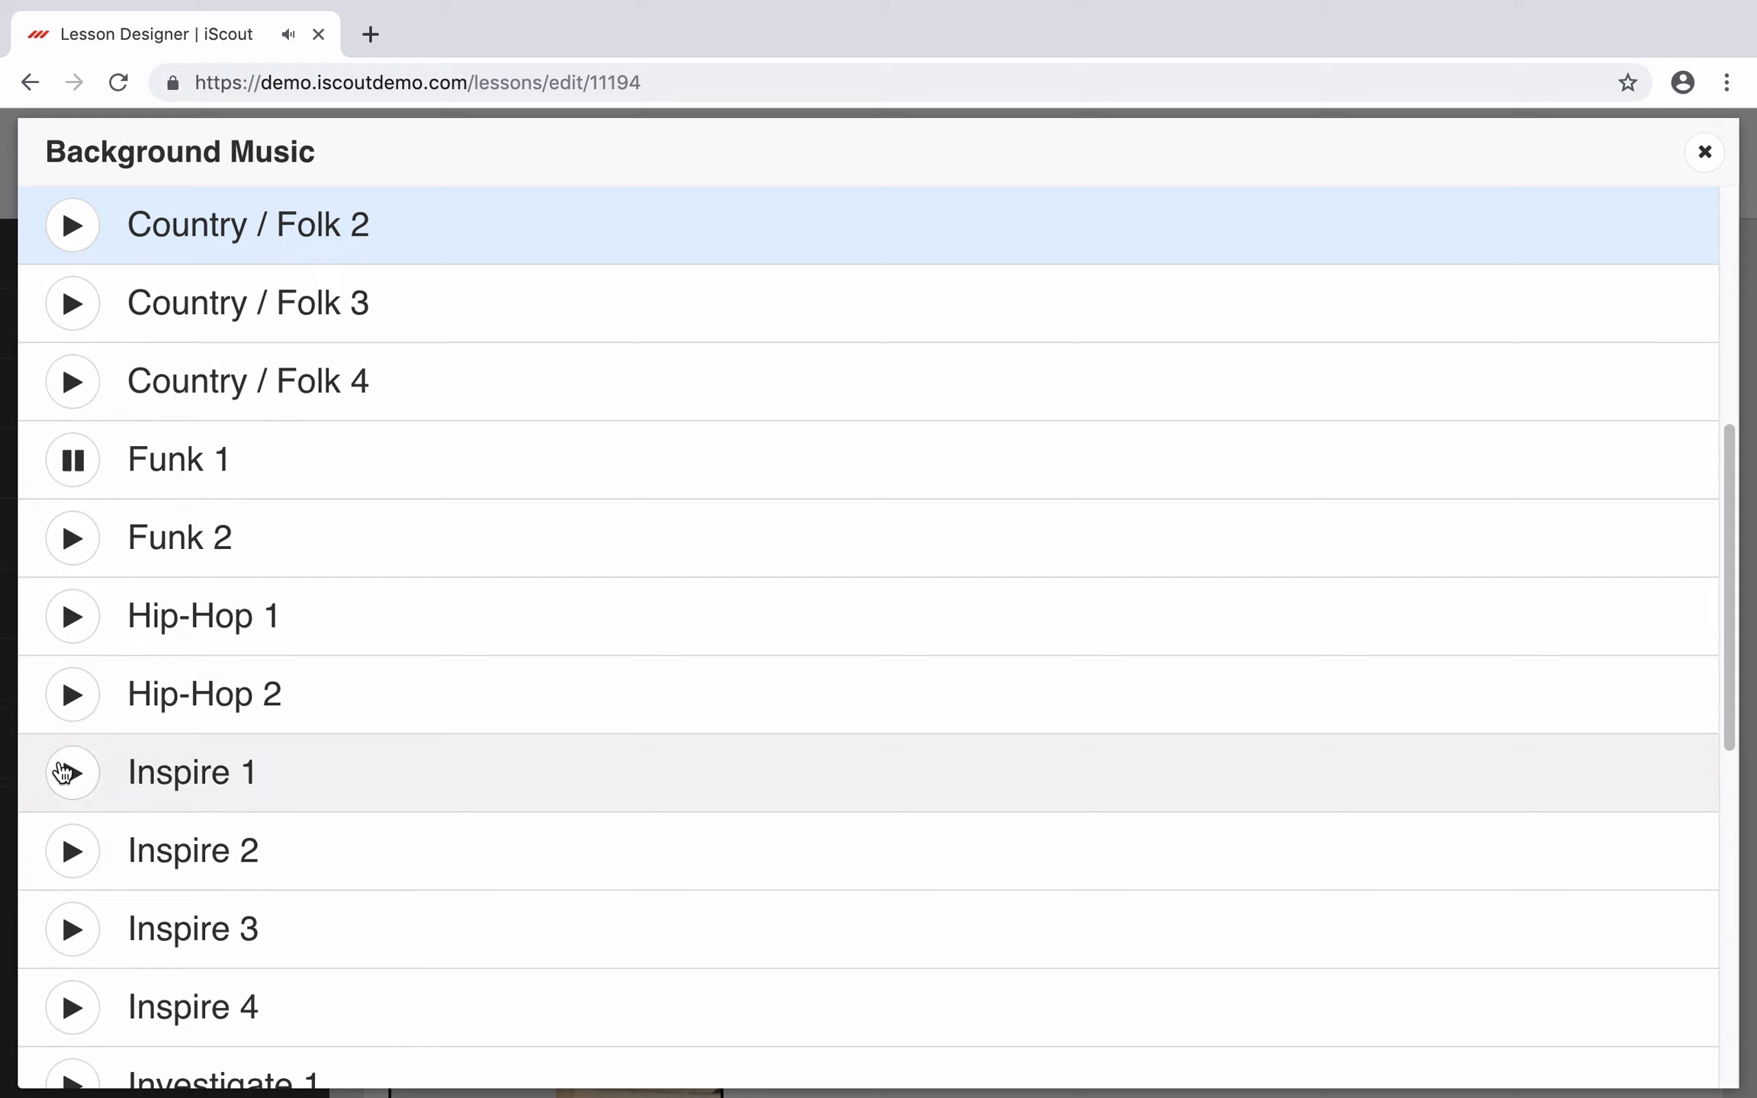
click(72, 694)
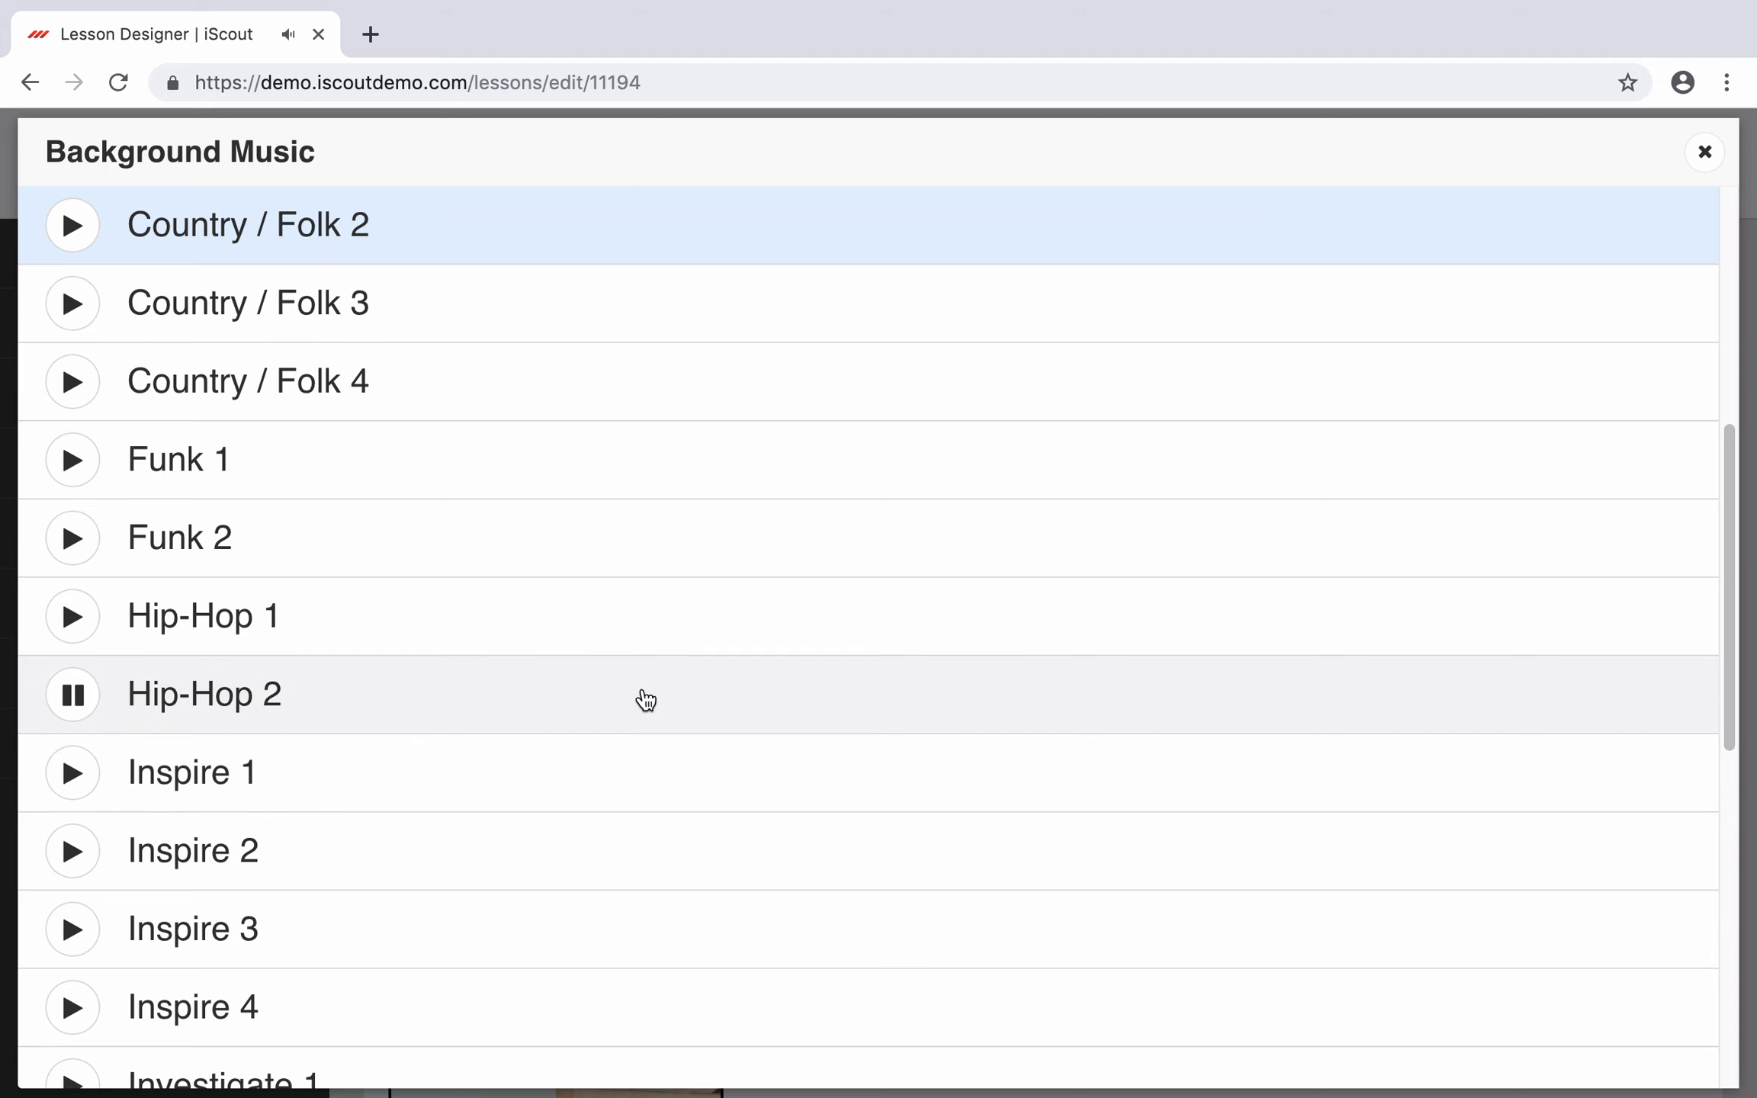
click(644, 697)
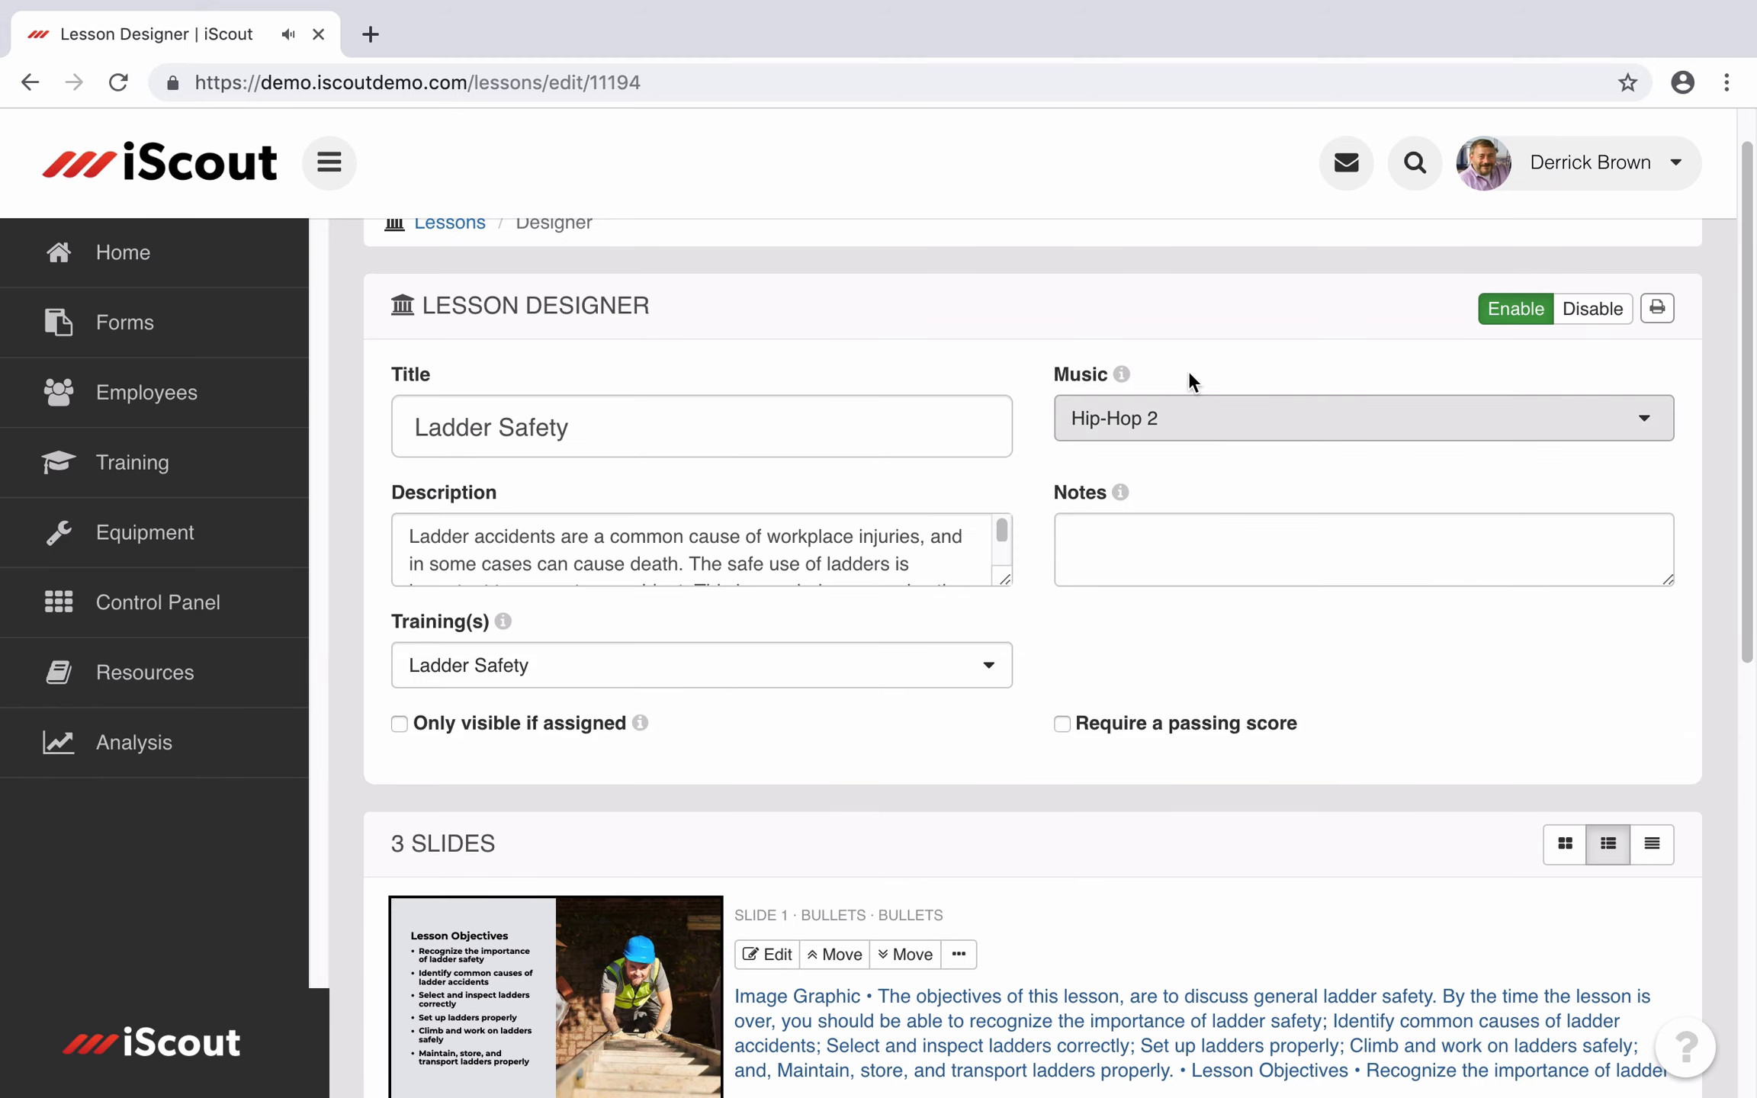
Step: Turn on Require a passing score and set the passing score to 80%
scroll(1300, 671, down, 1)
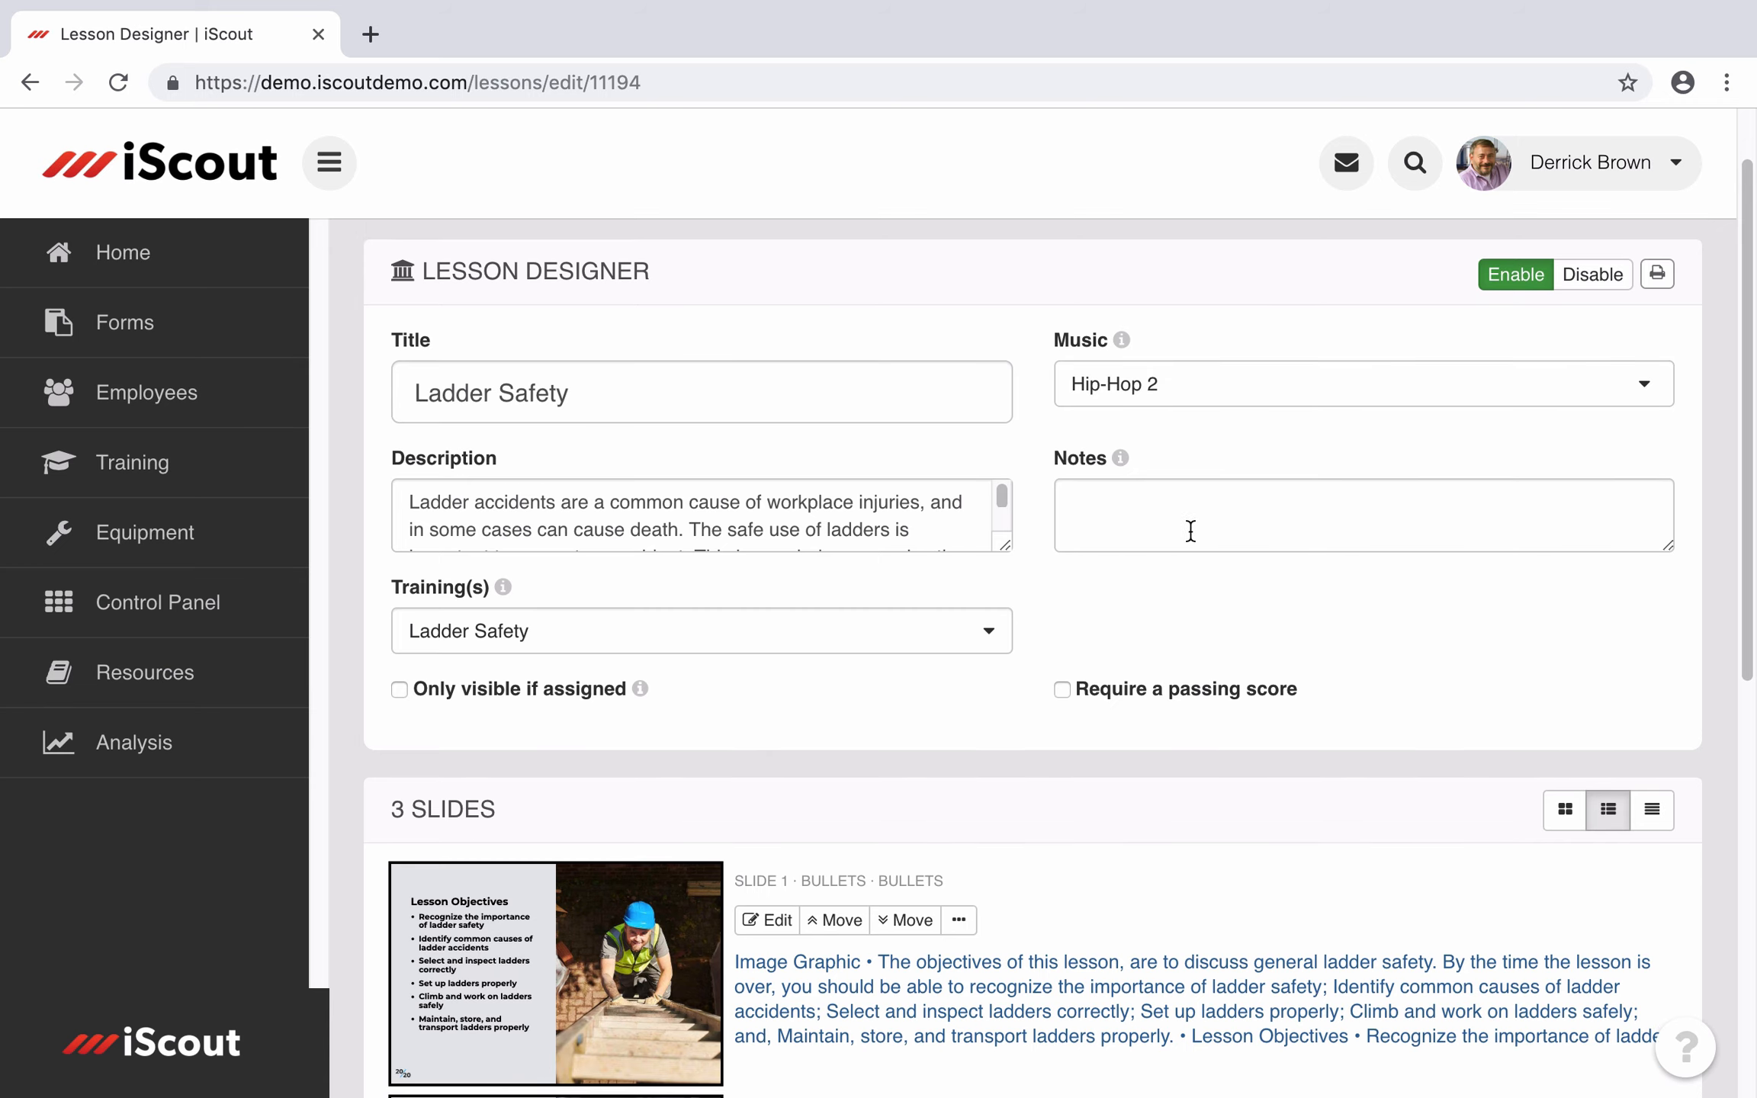
scroll(1066, 625, down, 2)
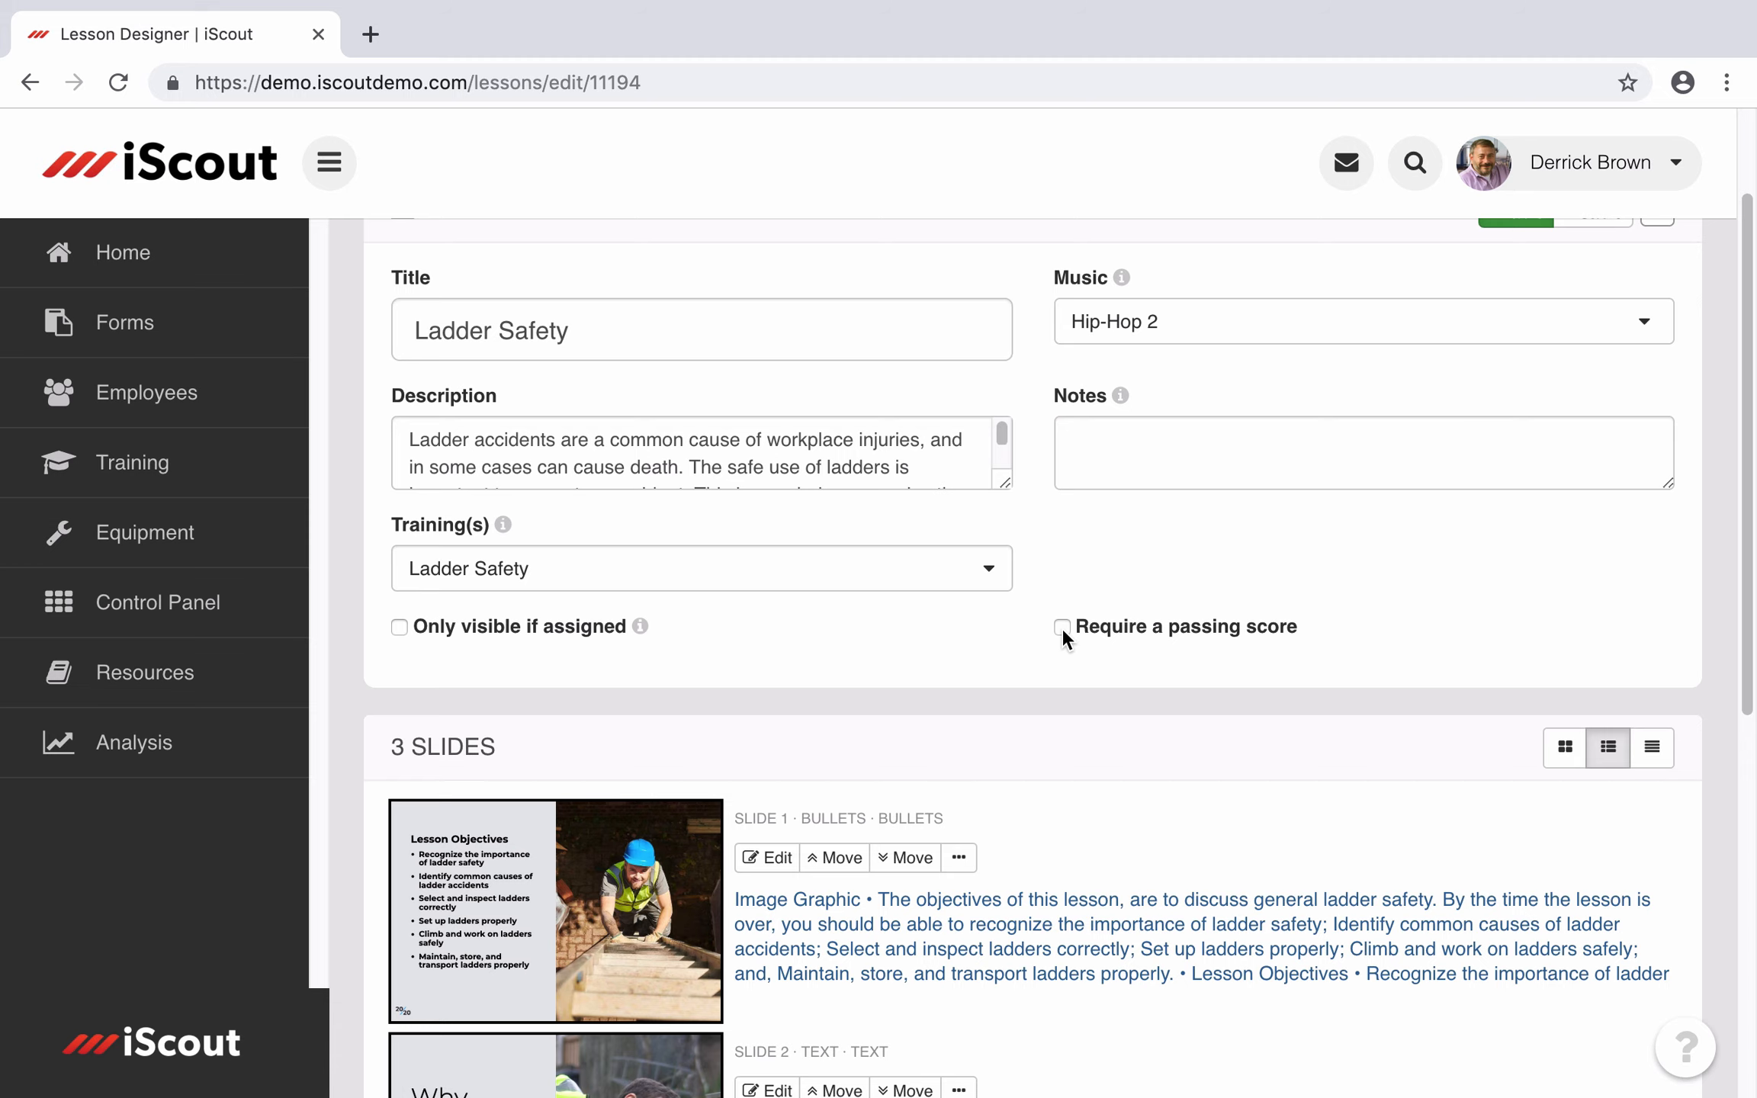
click(1060, 628)
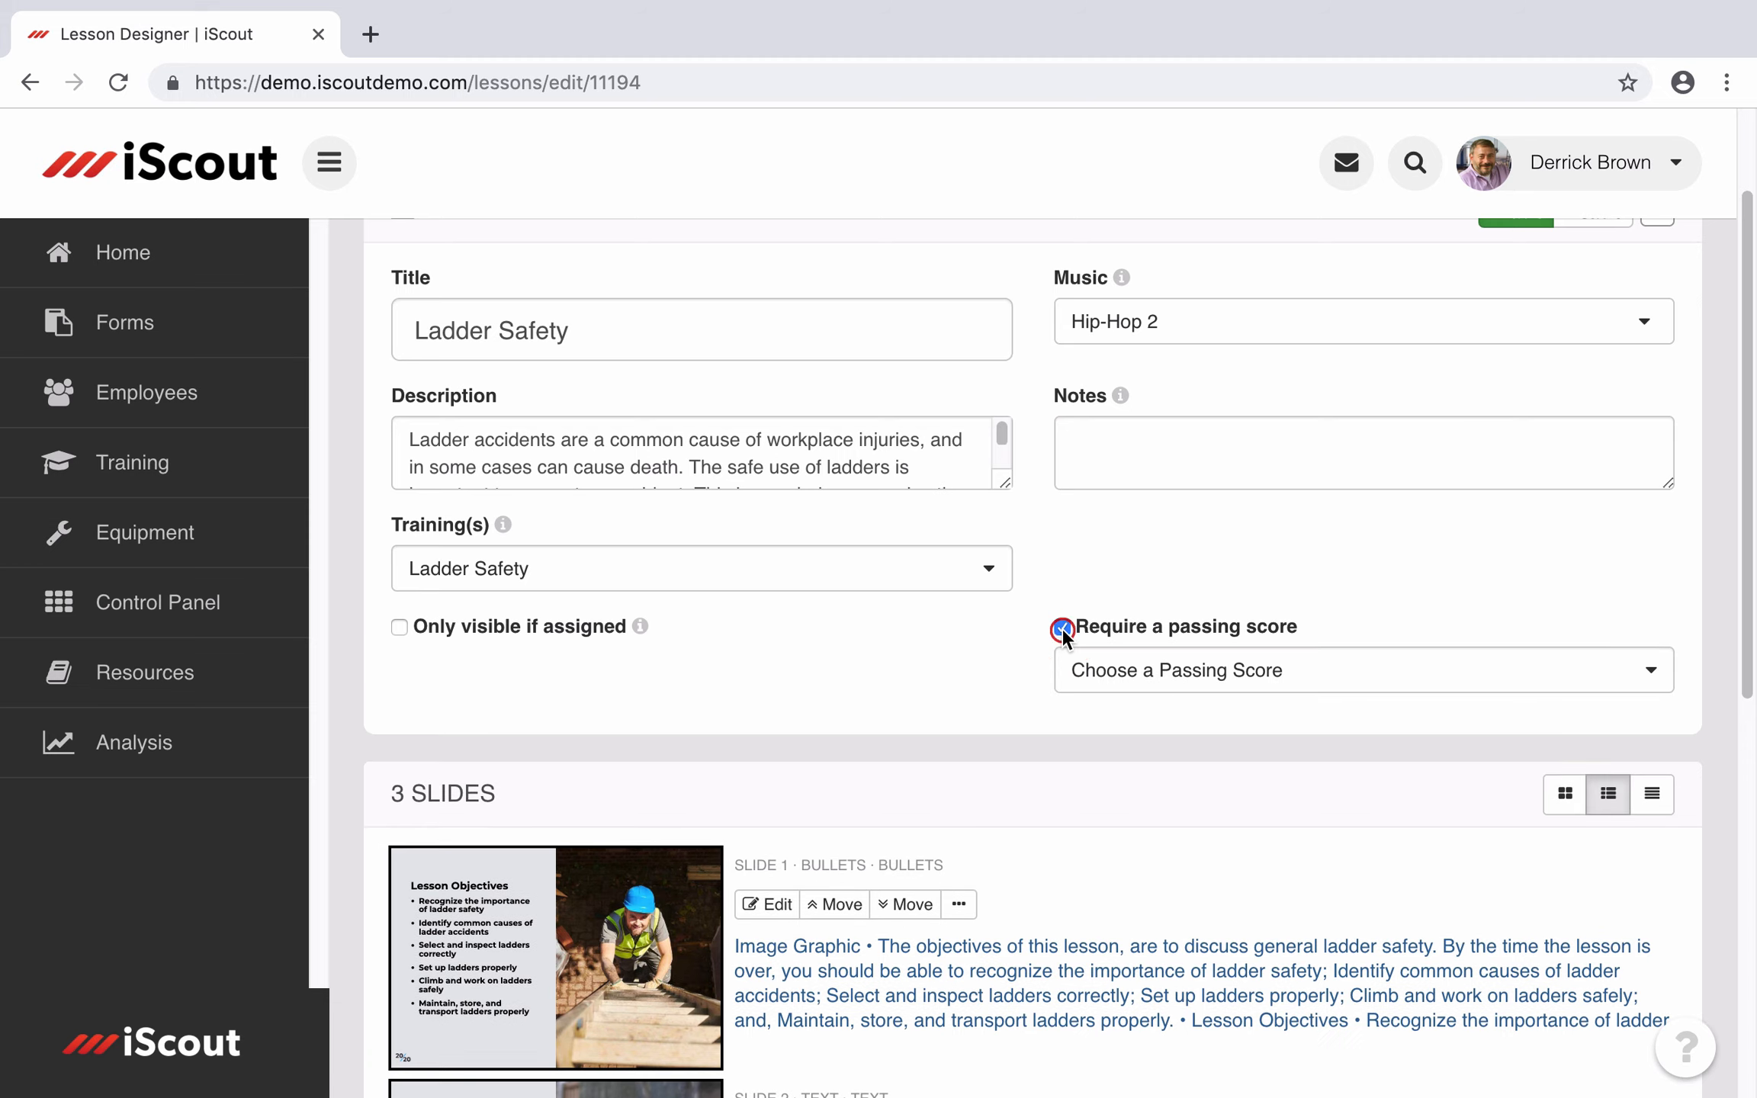
click(1220, 683)
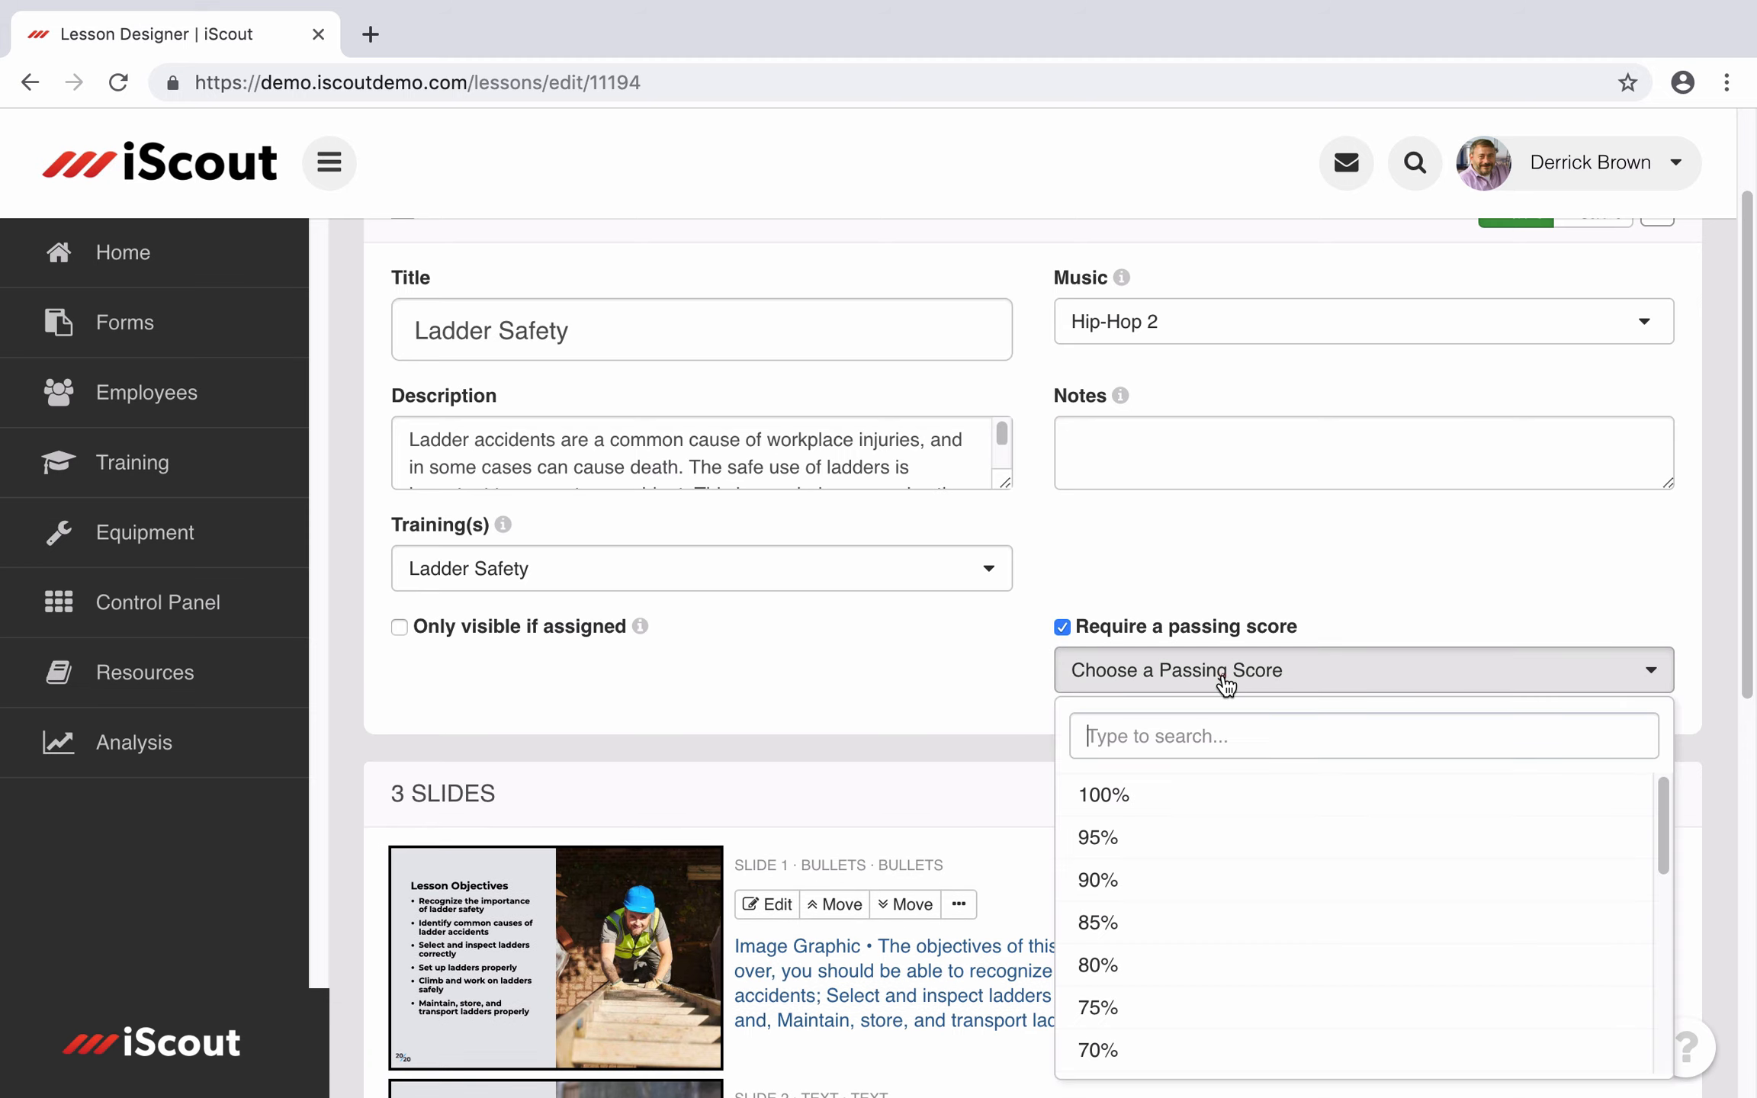
click(1154, 982)
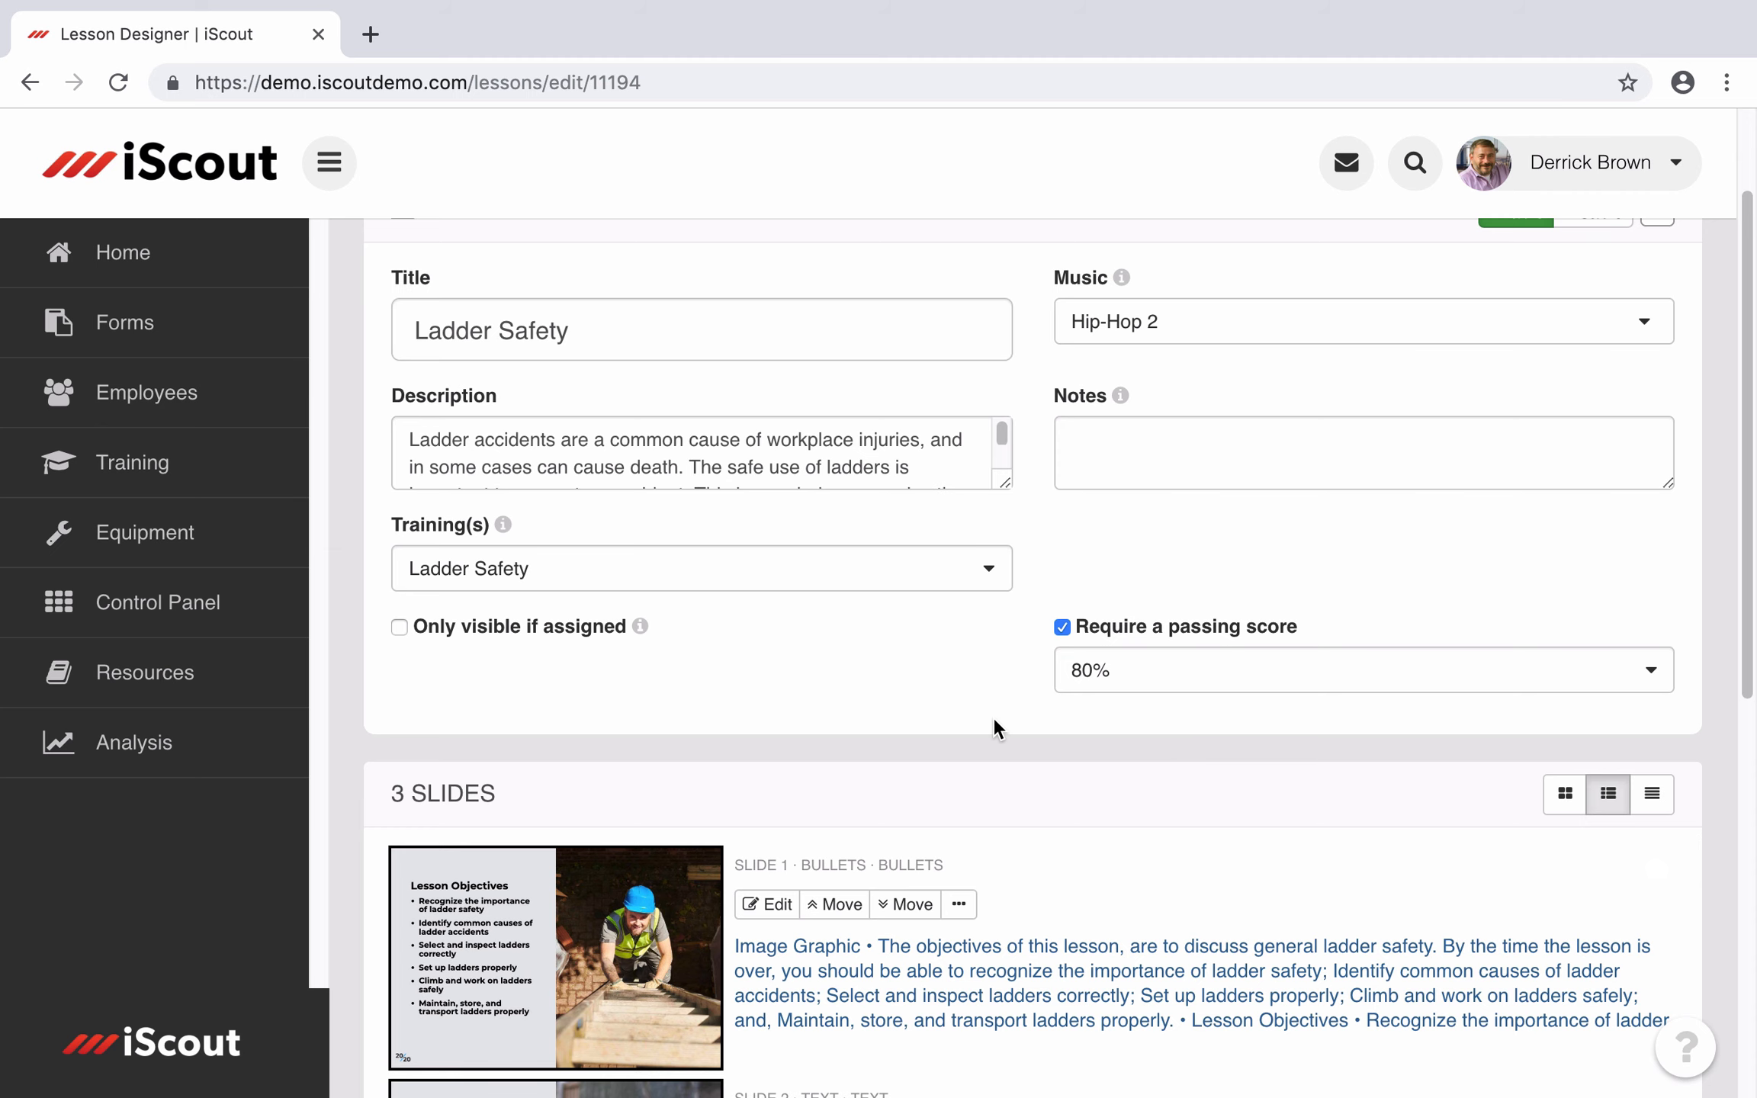
scroll(994, 720, down, 8)
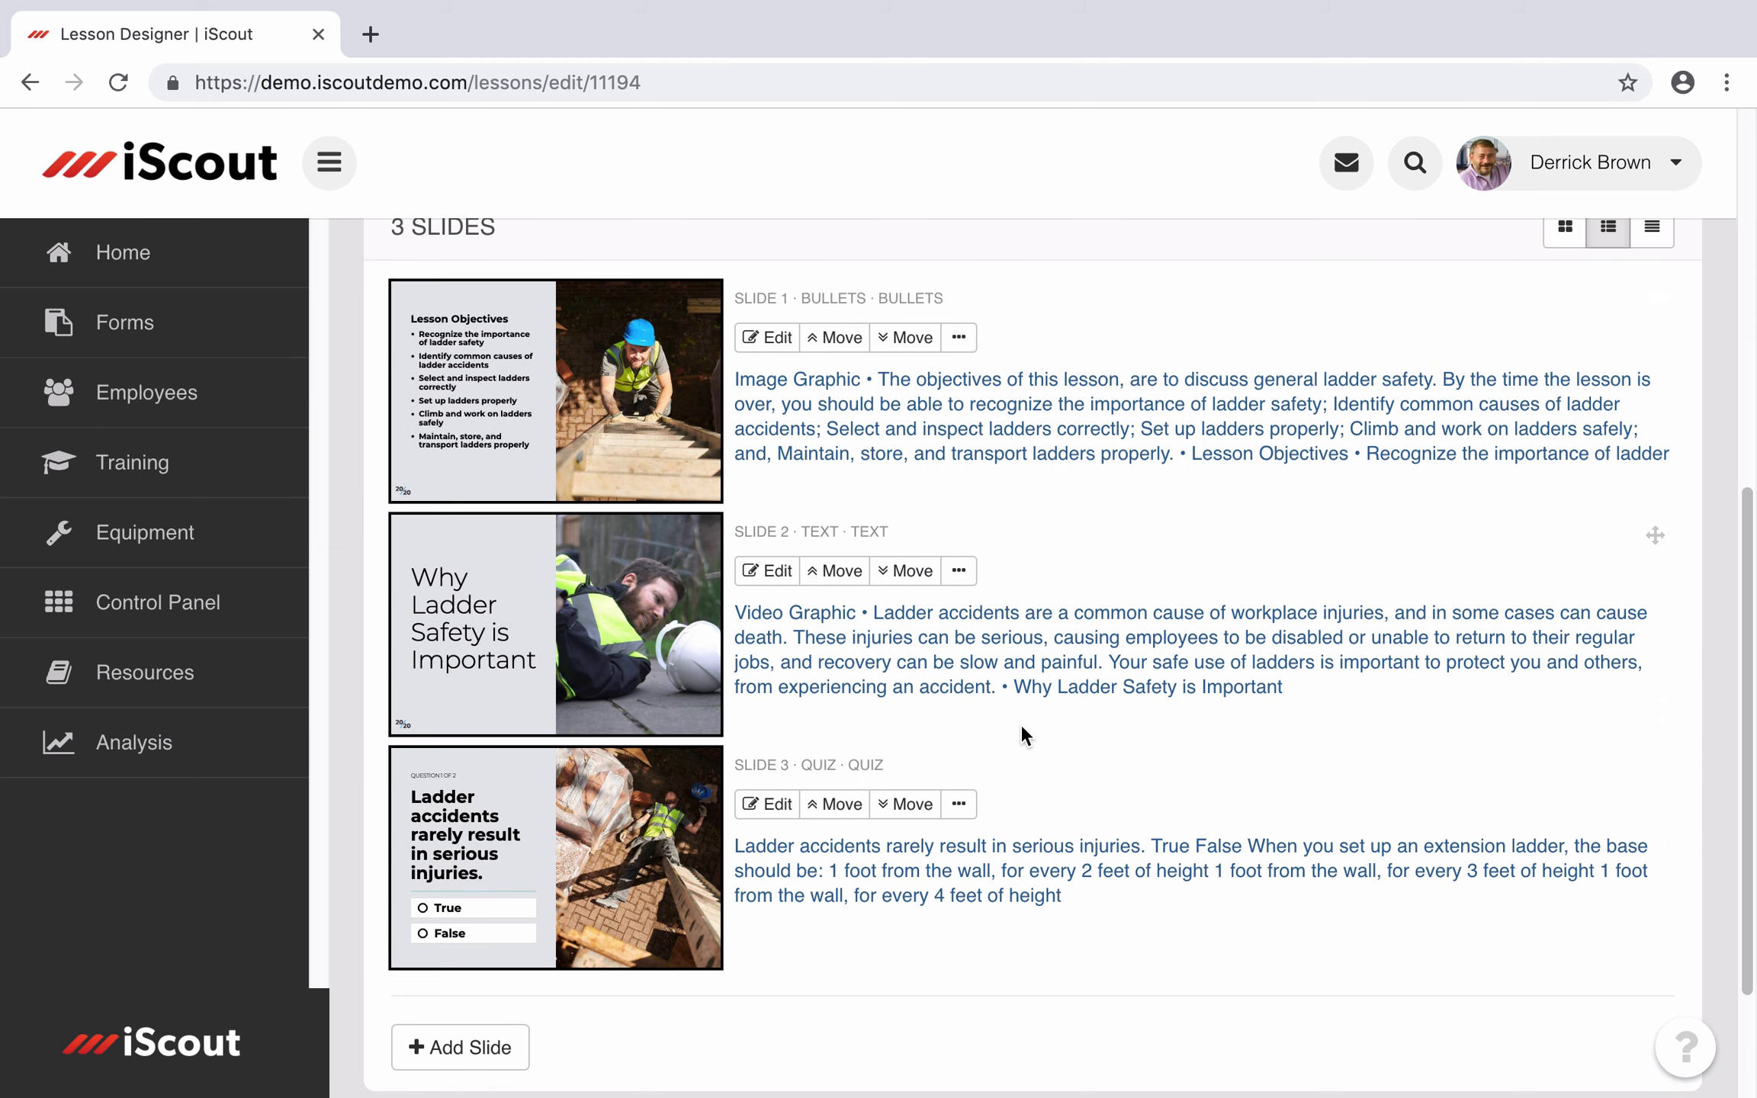
scroll(1019, 724, up, 1)
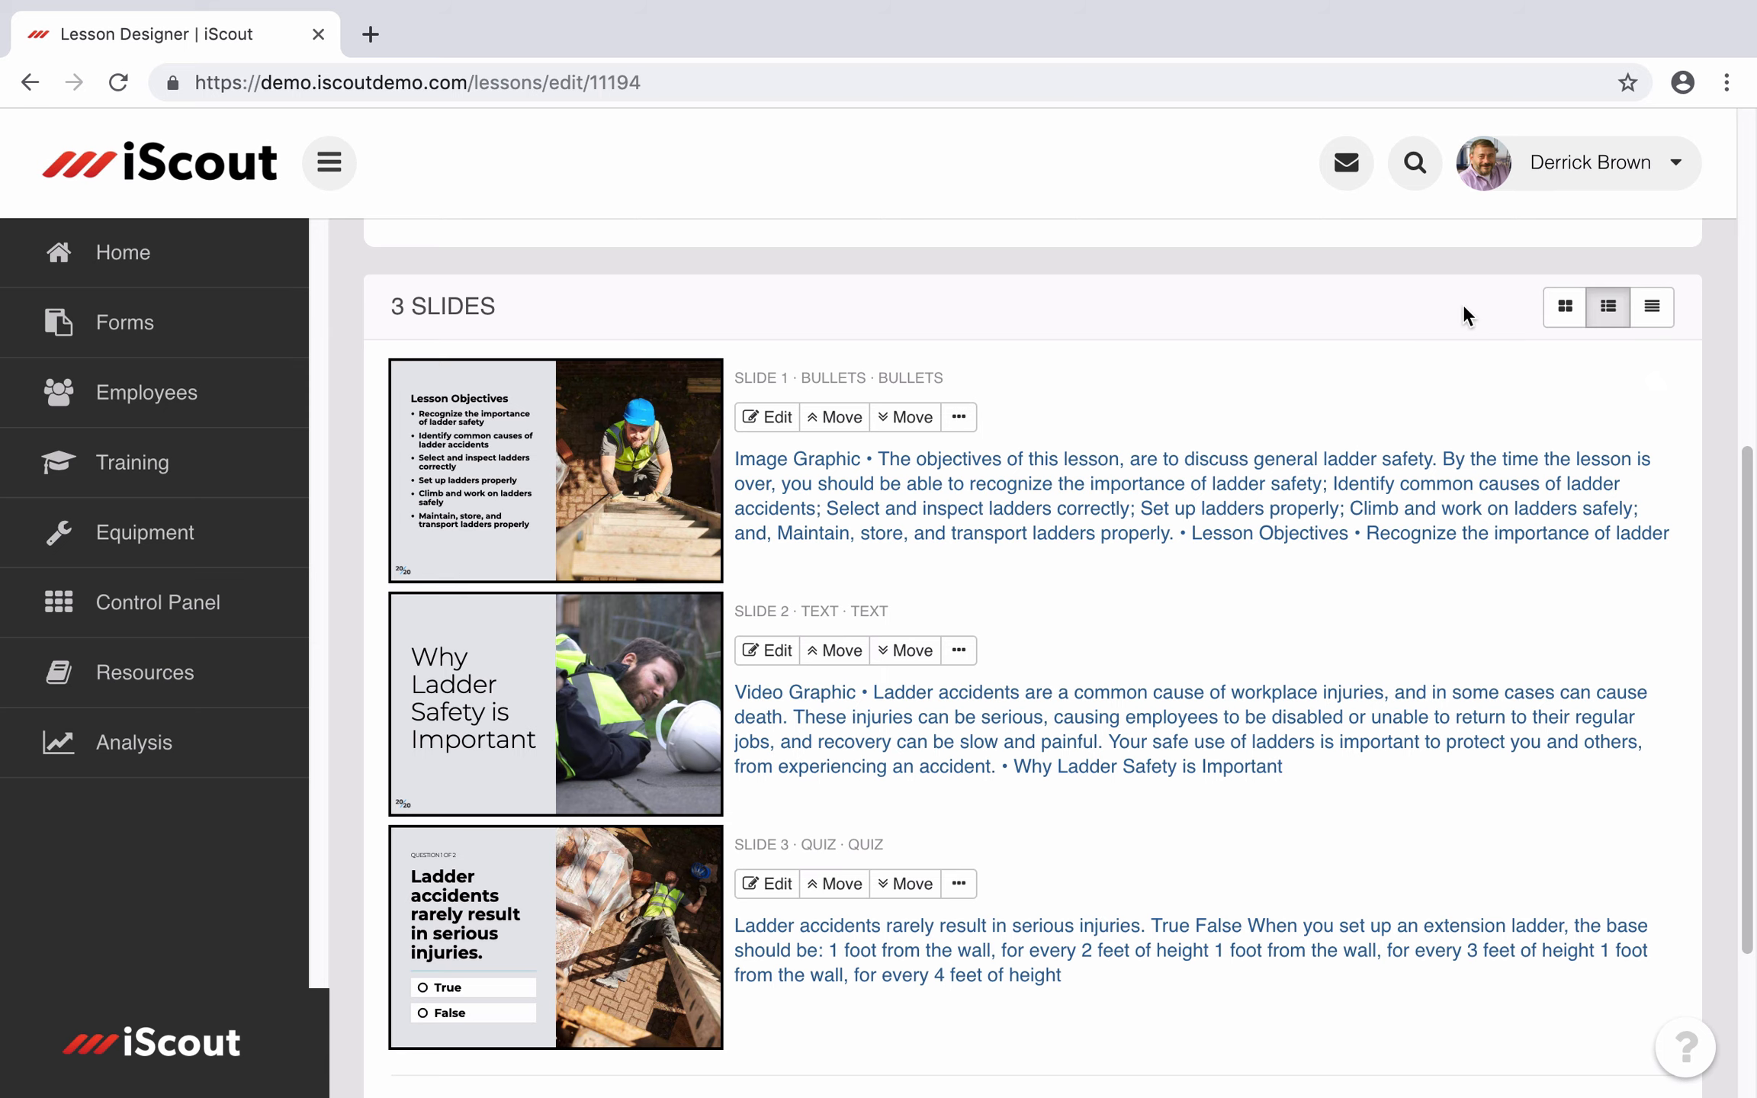
click(1659, 326)
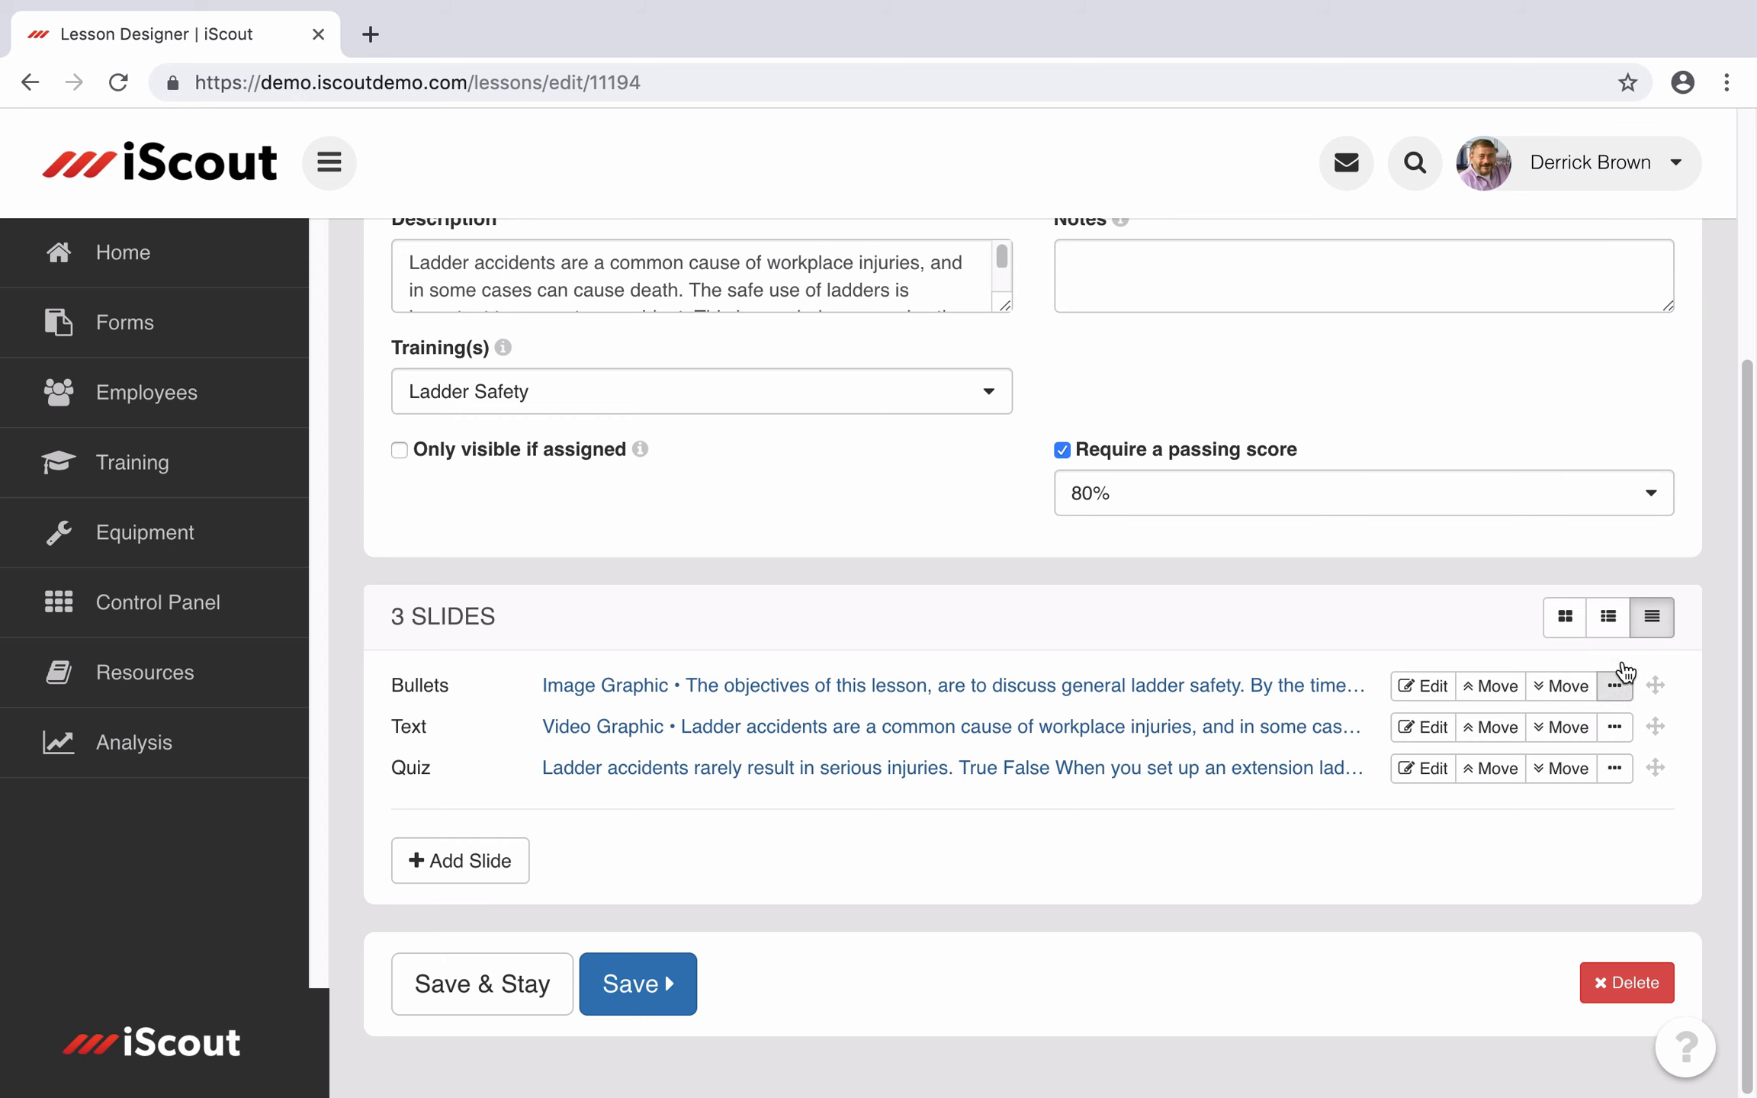
click(1614, 625)
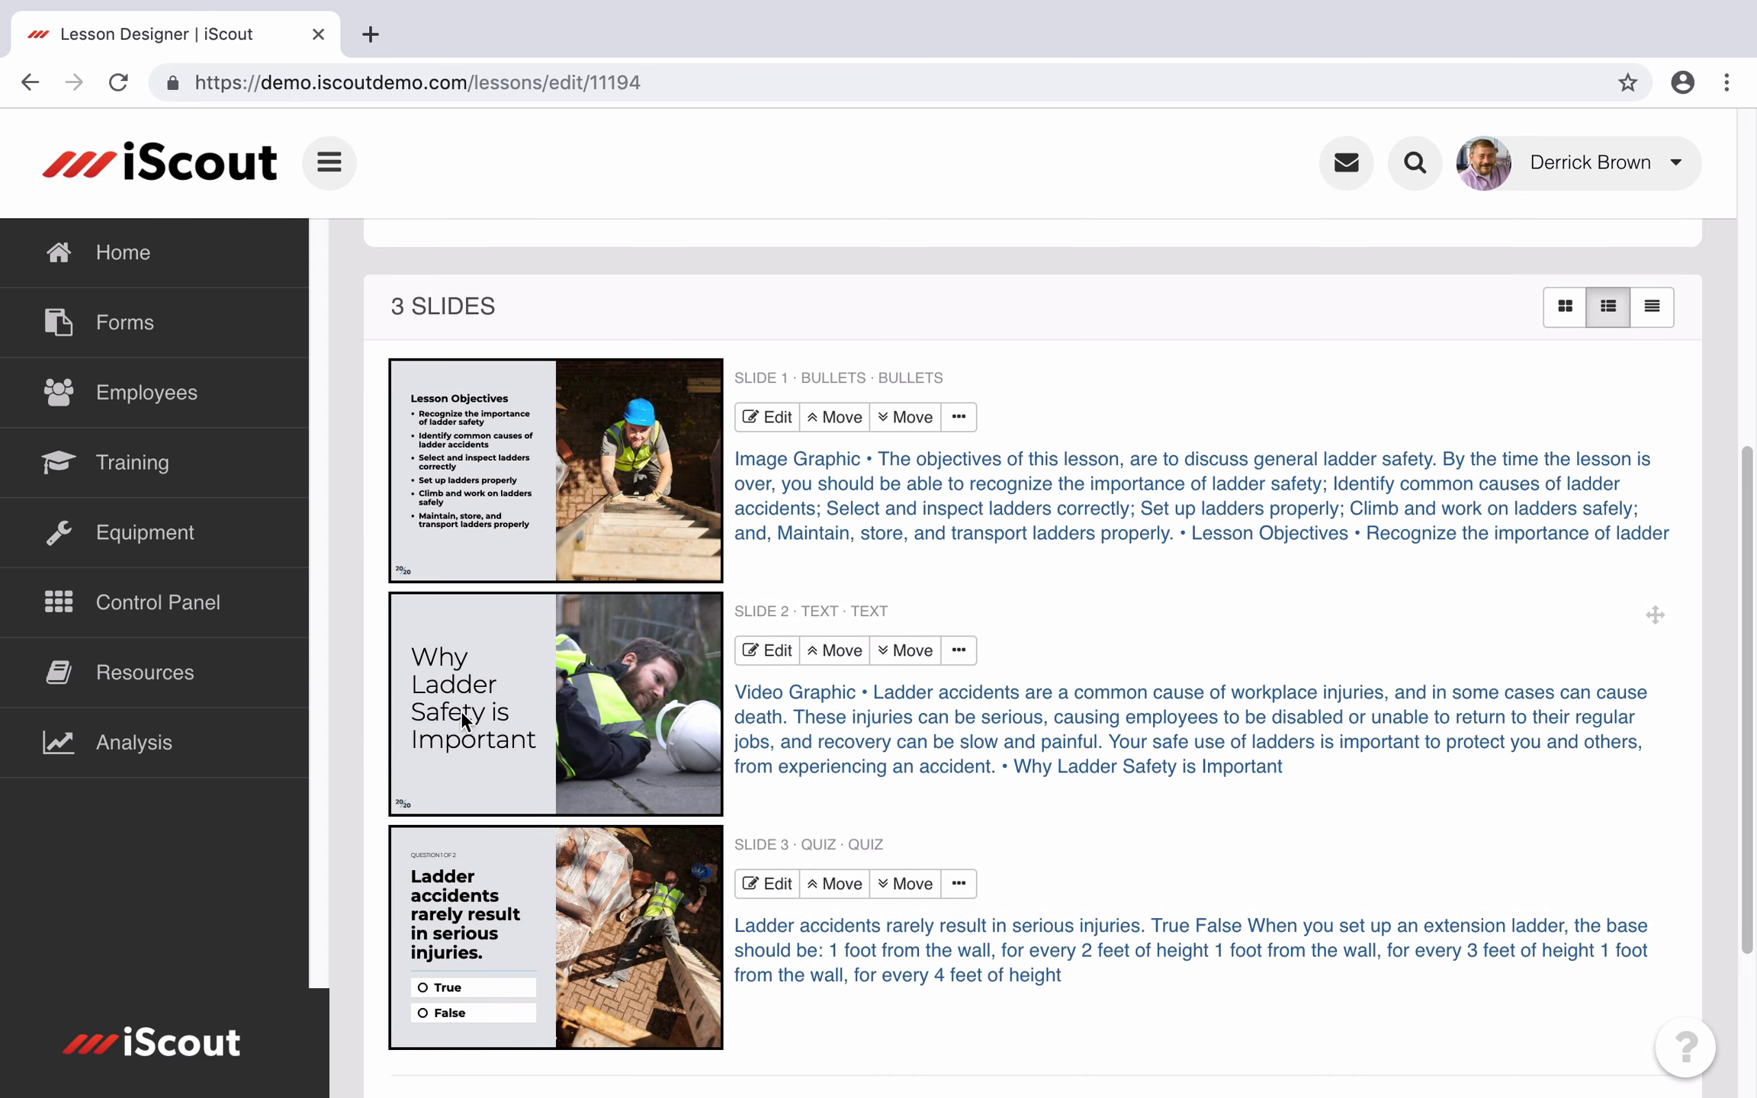
click(1564, 305)
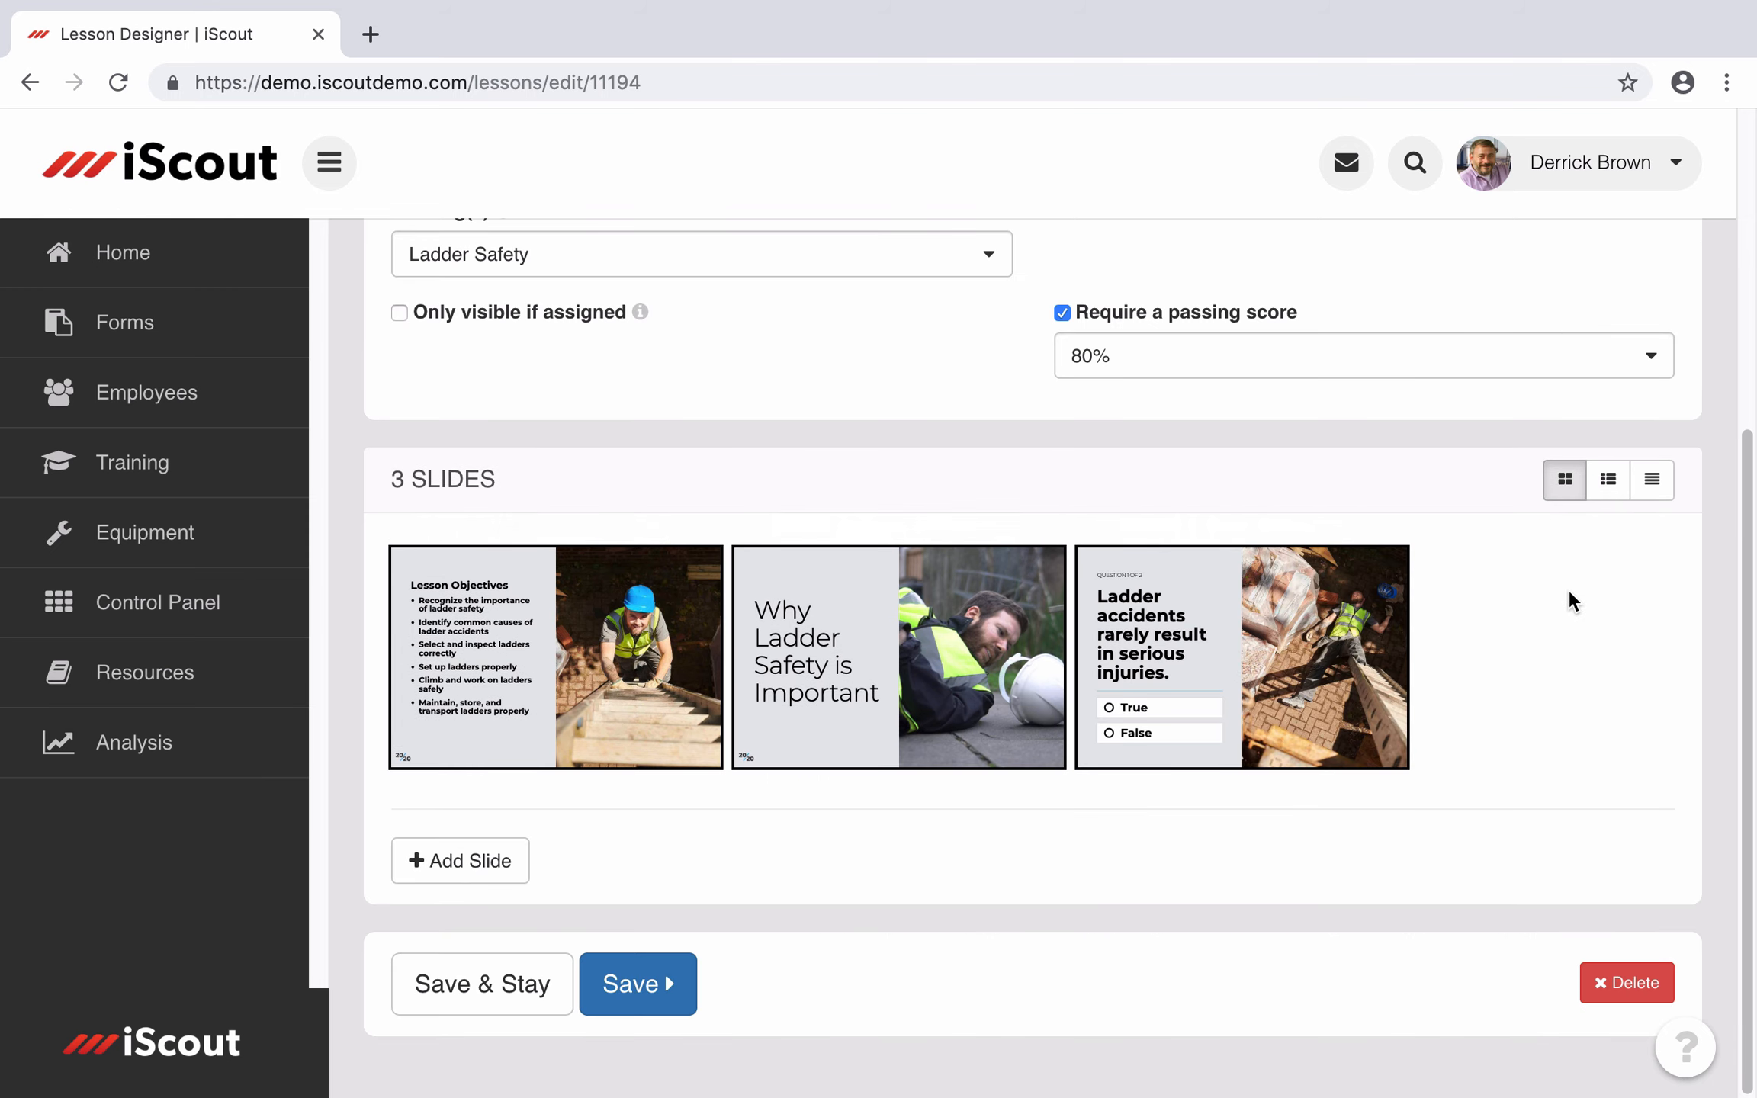
mouse_move(1363, 632)
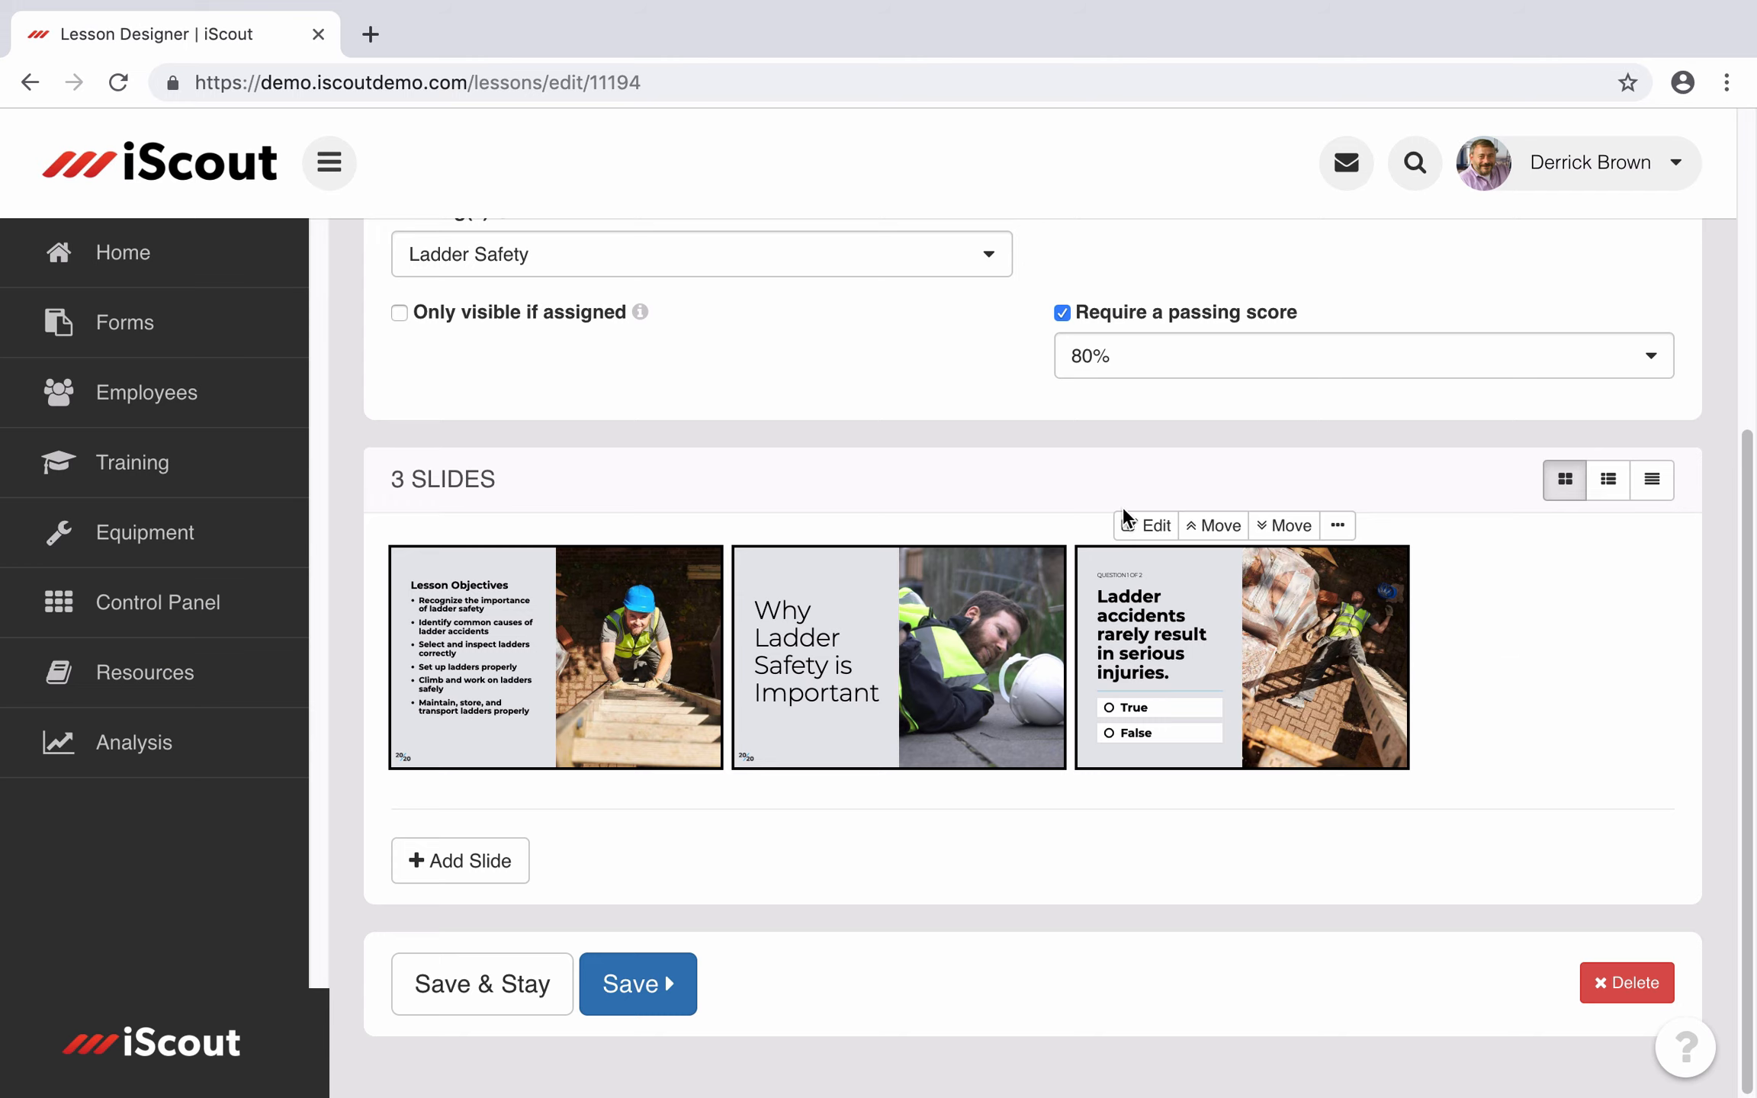
click(1608, 479)
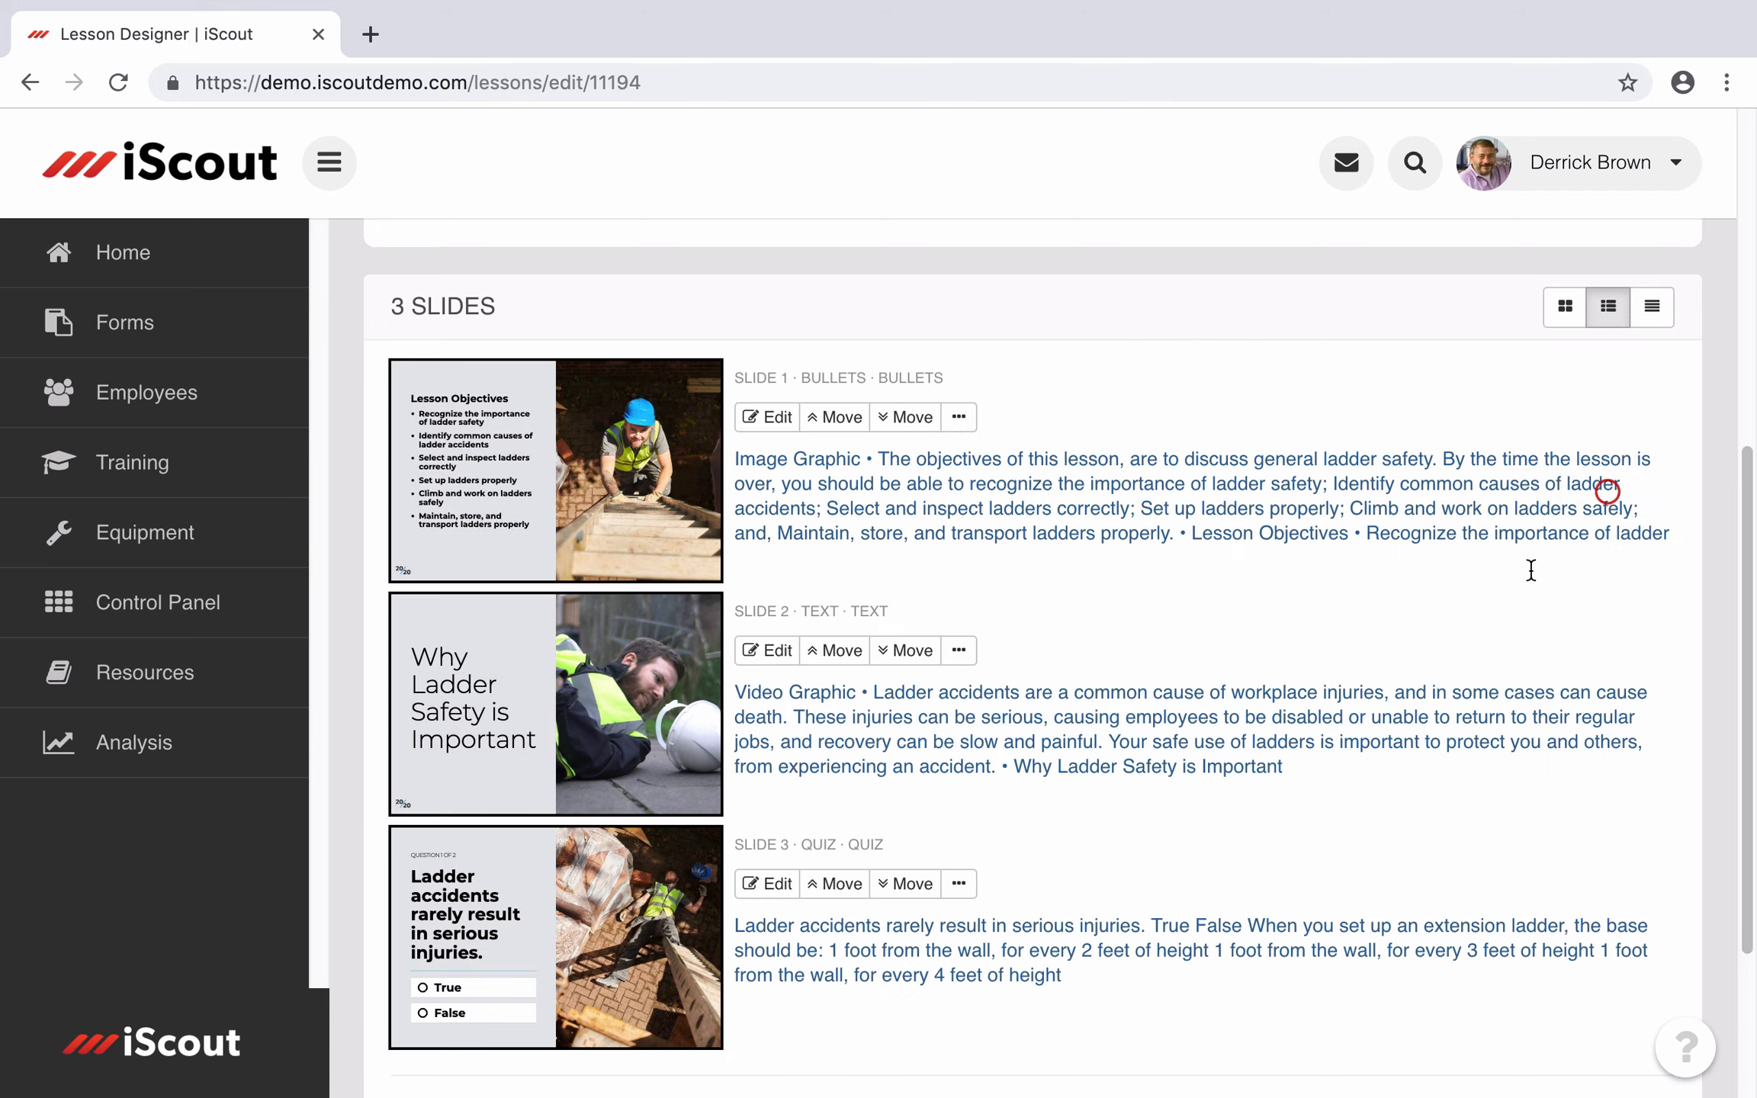
click(1128, 602)
scroll(1075, 555, down, 1)
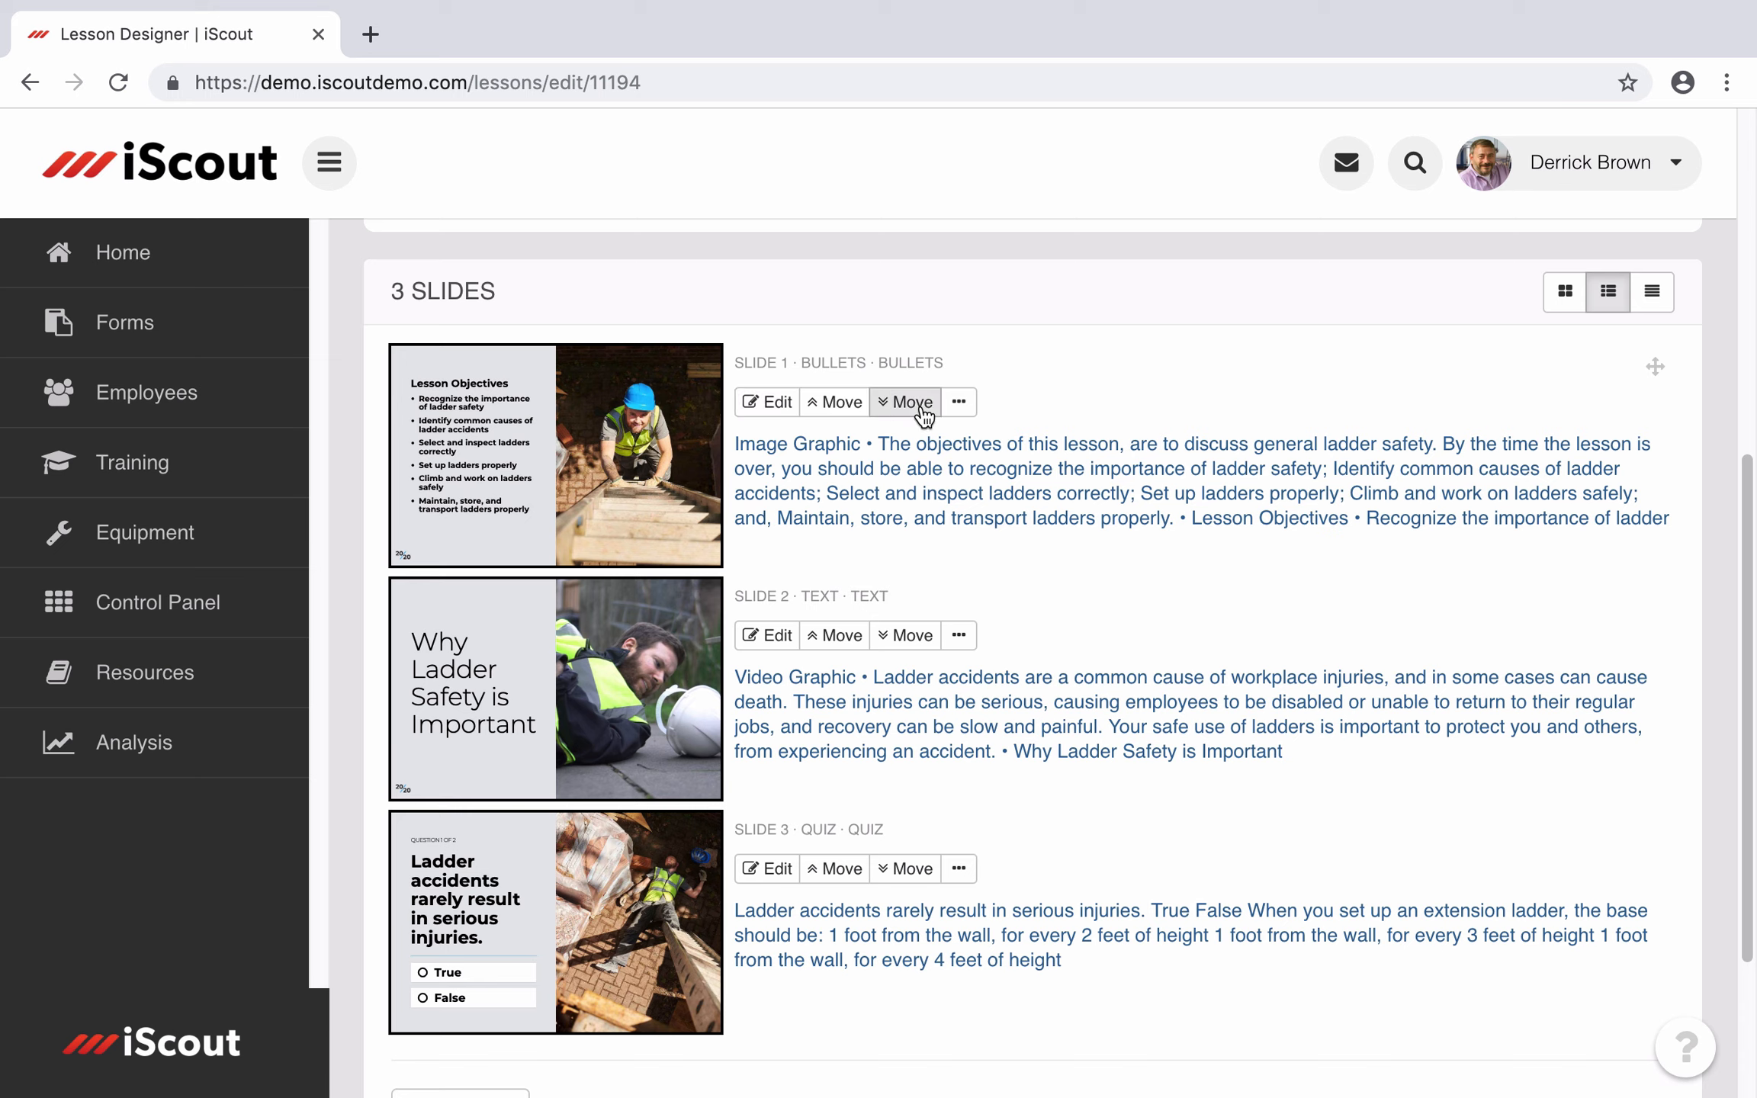
click(960, 406)
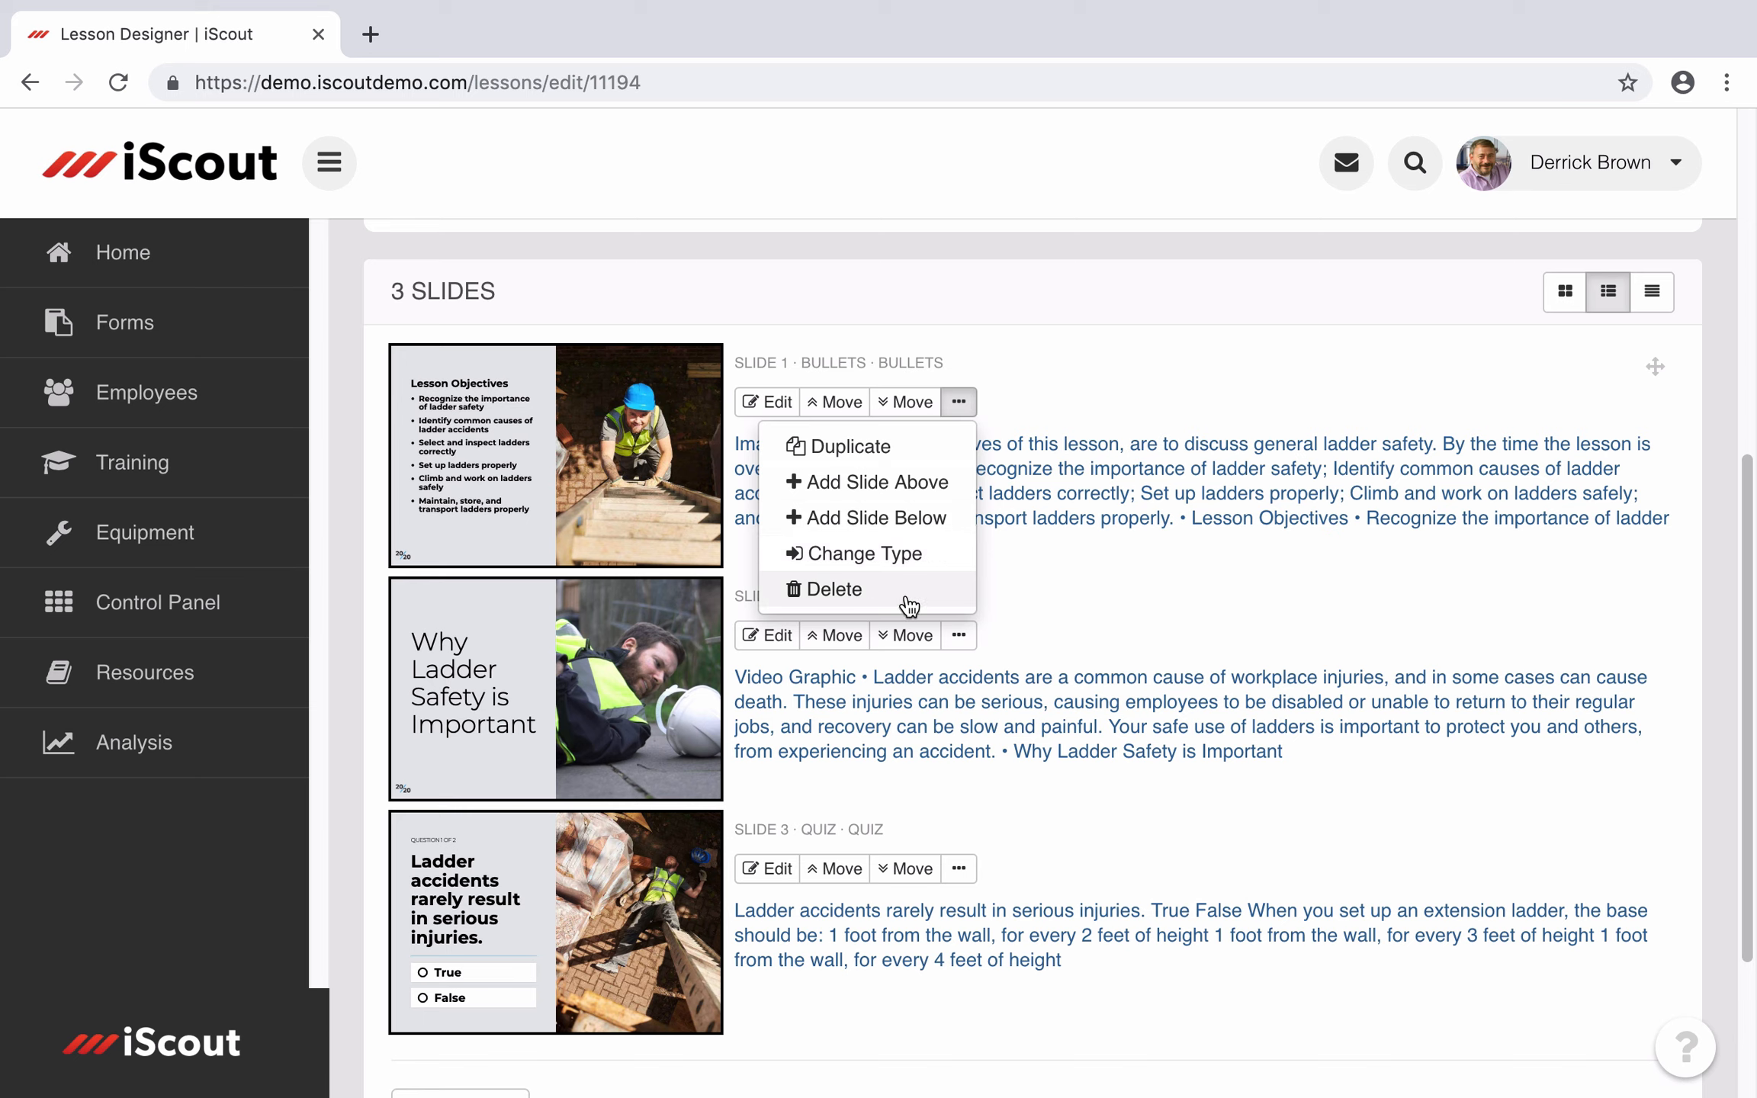
click(1079, 602)
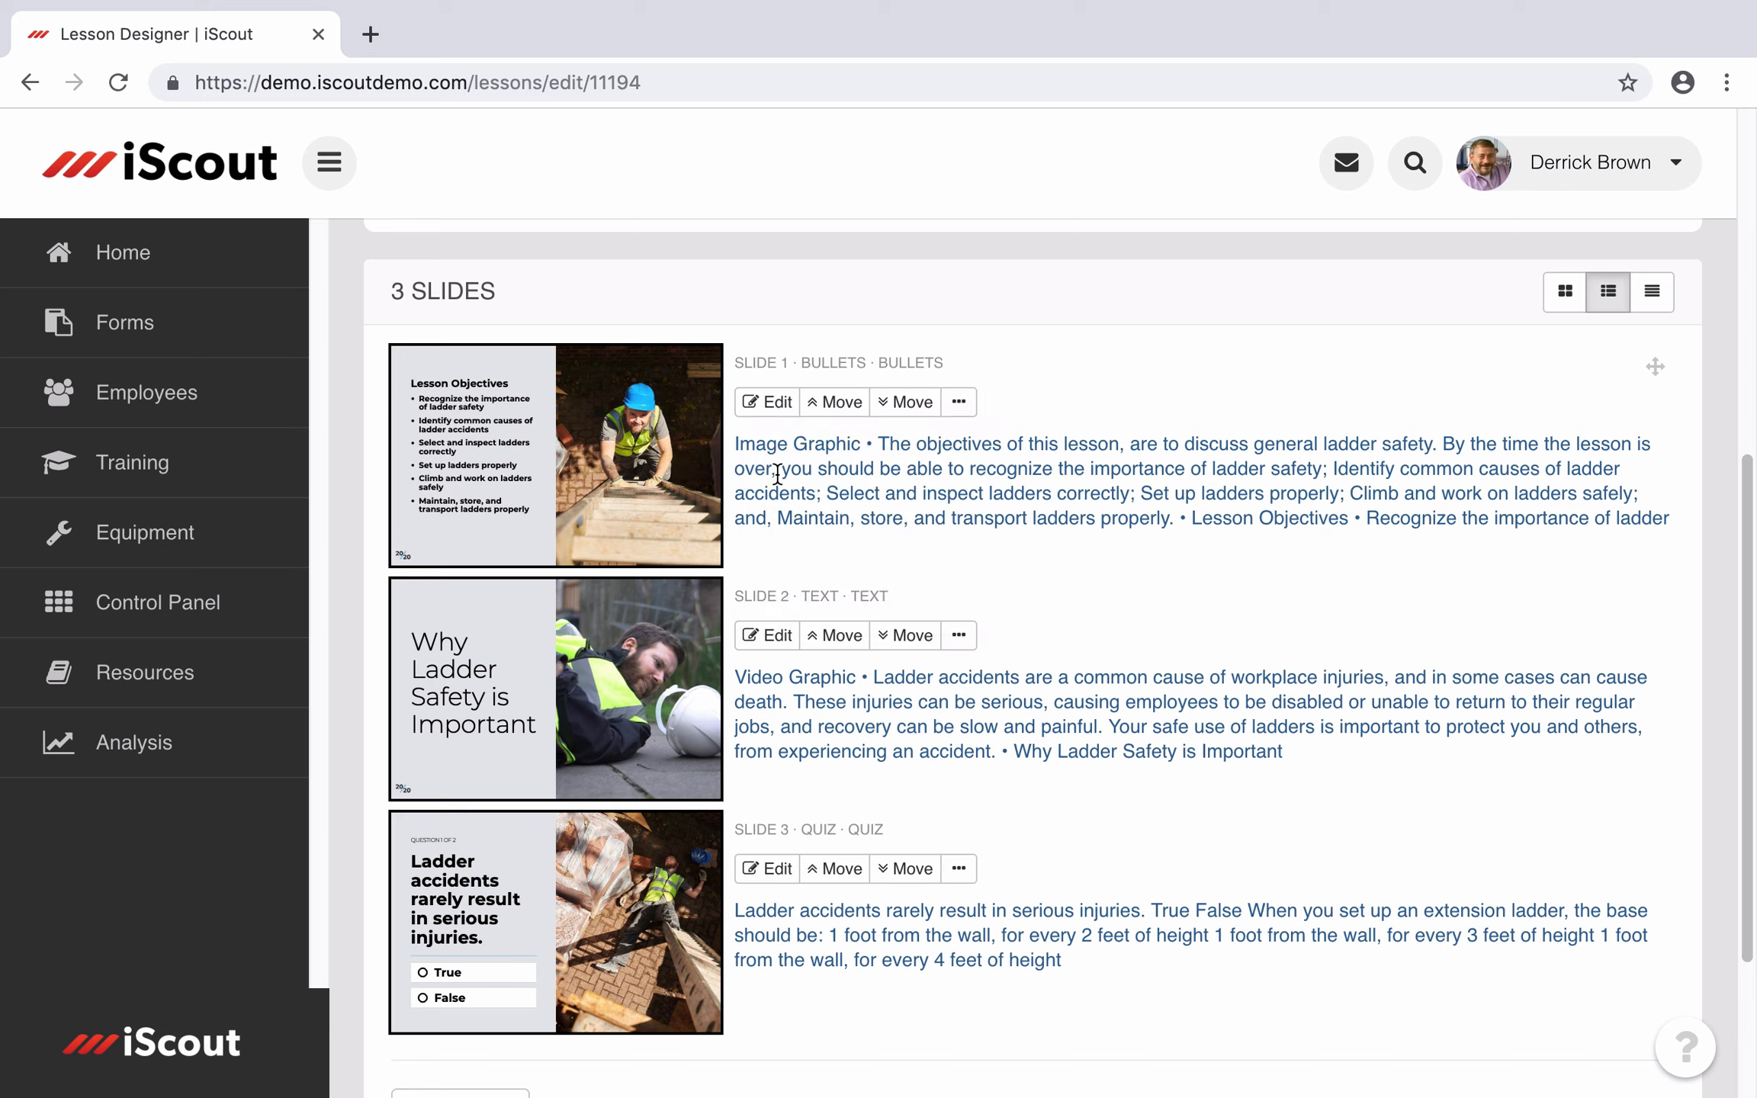
Step: Edit slide 1 (Lesson Objectives) and change its graphic size from Fill to Fit
click(766, 403)
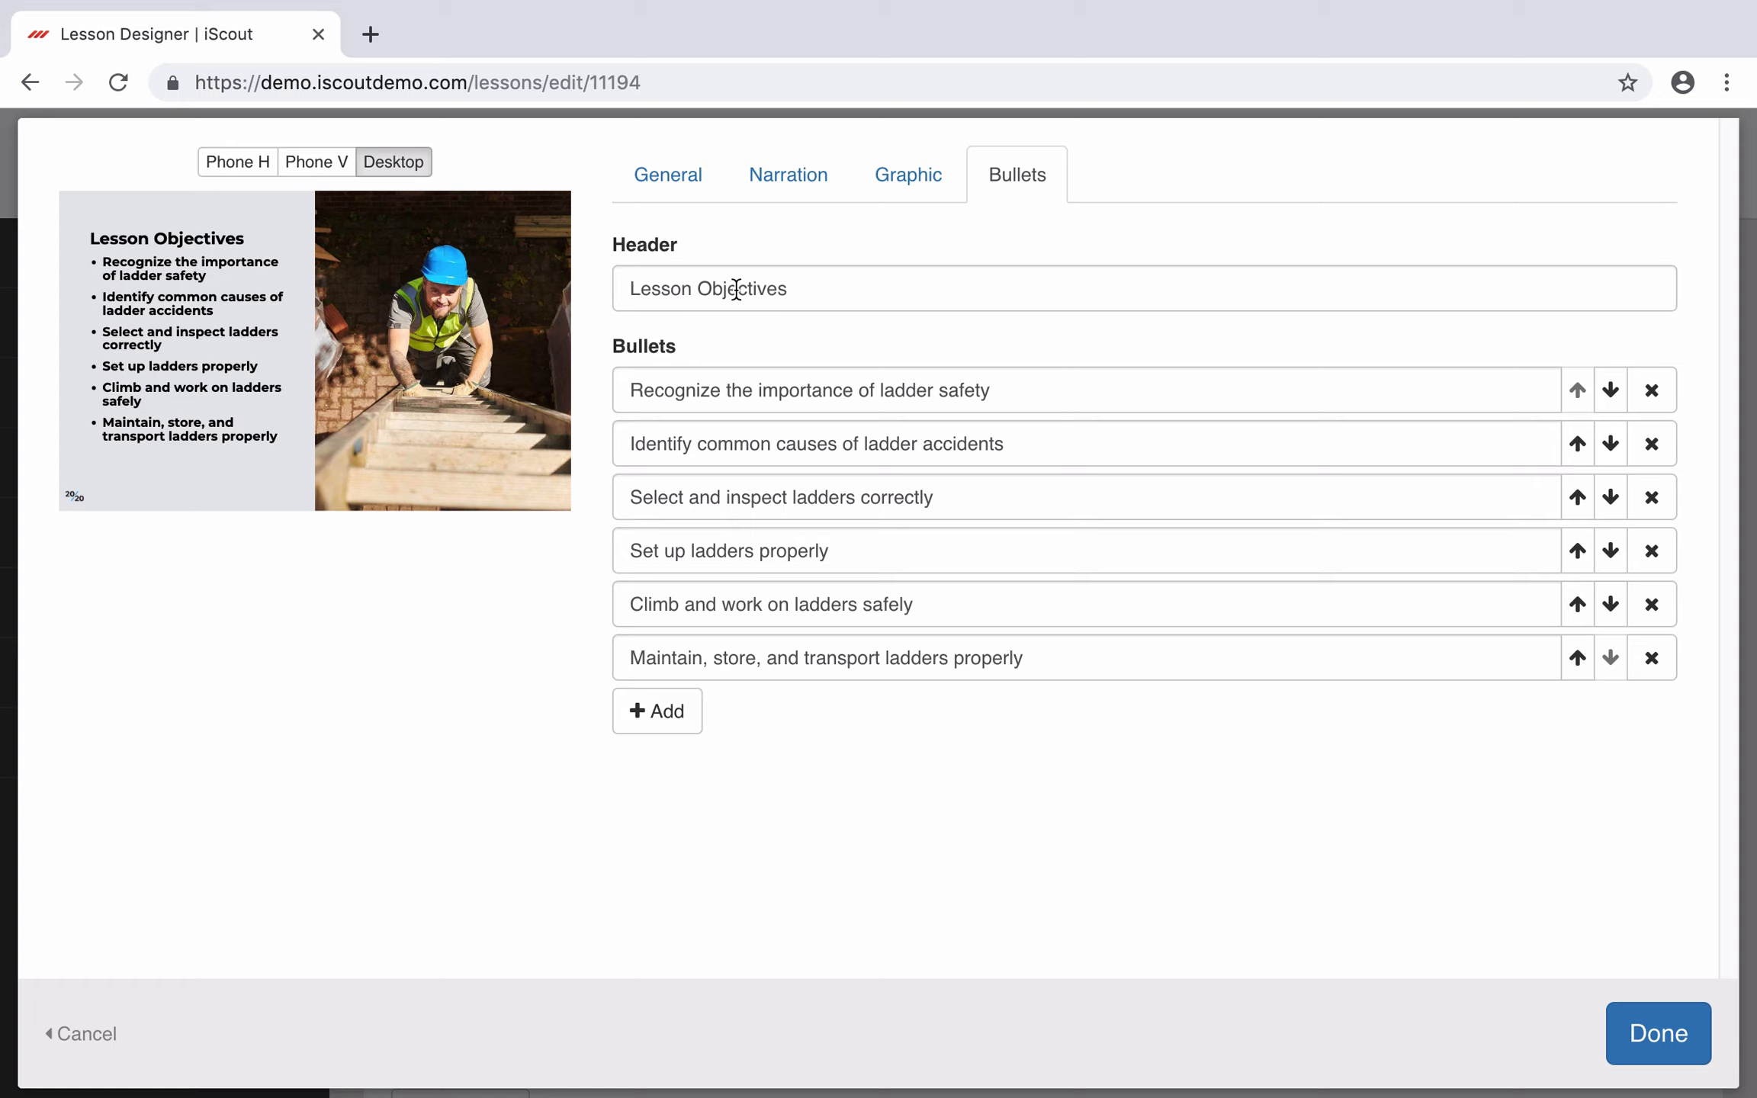
click(907, 183)
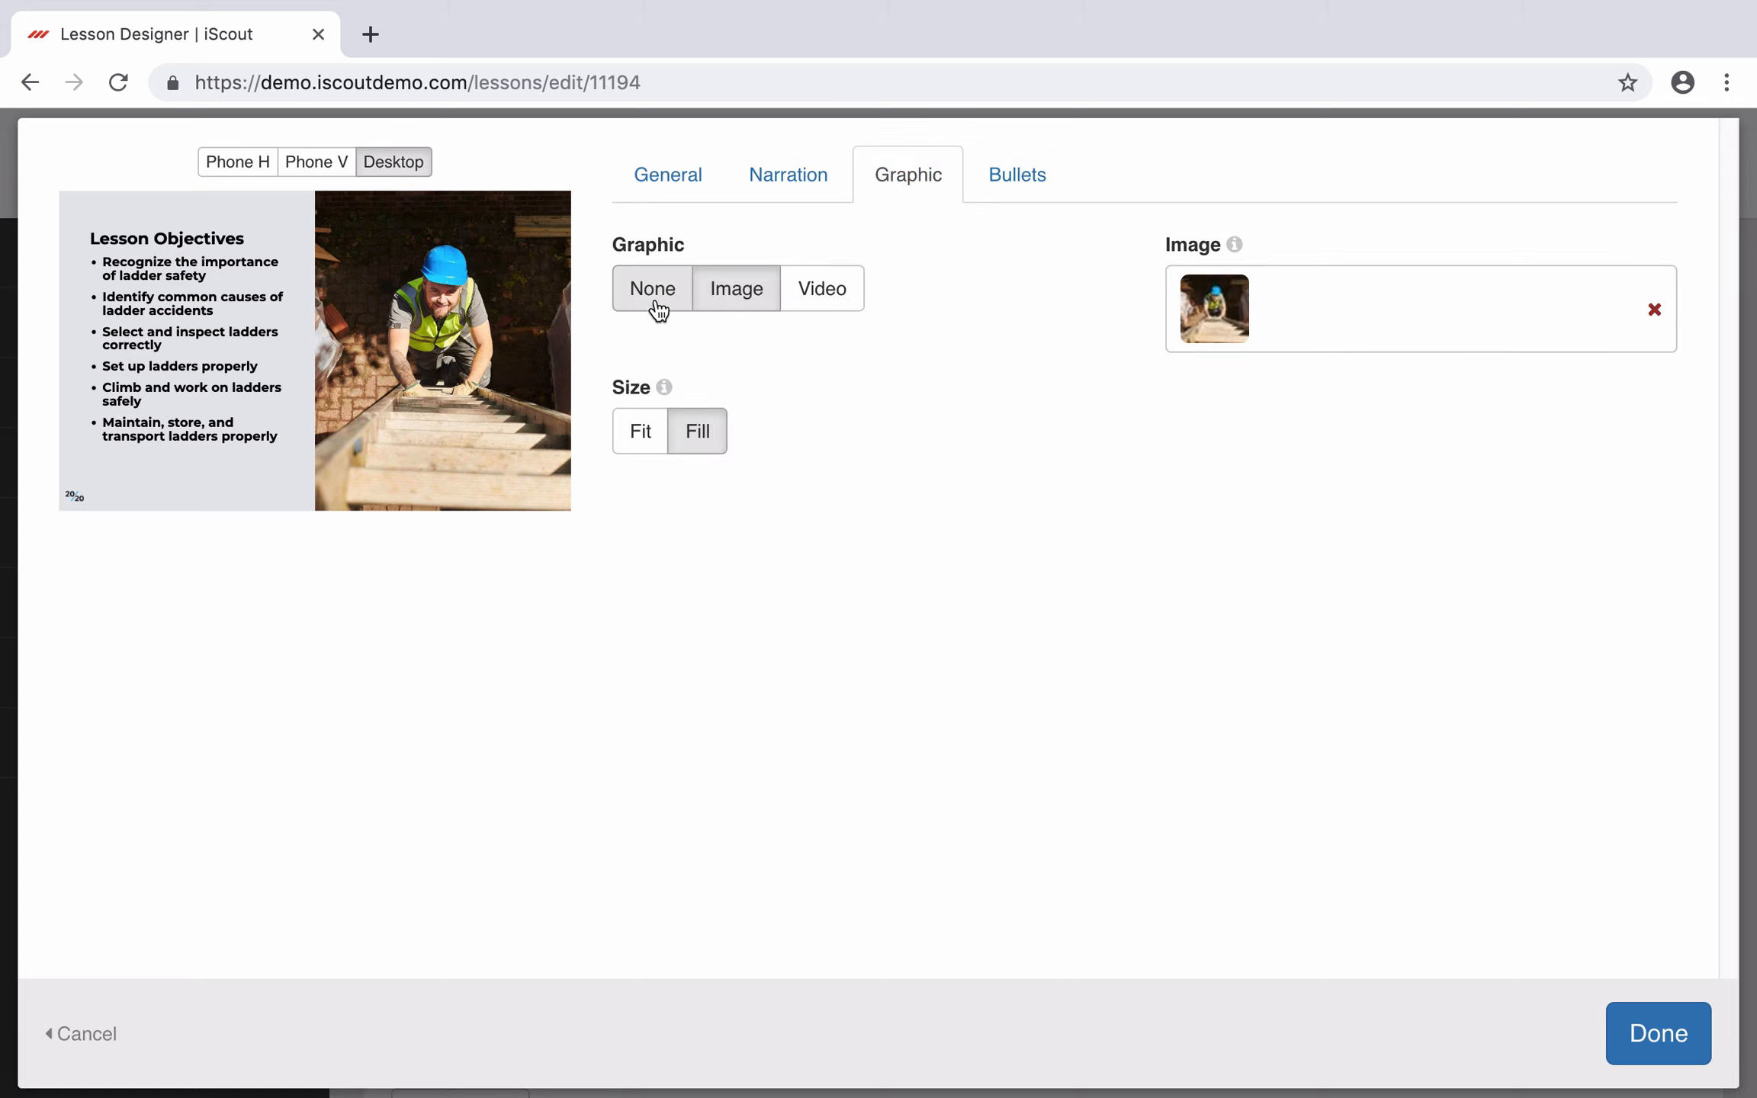
click(637, 437)
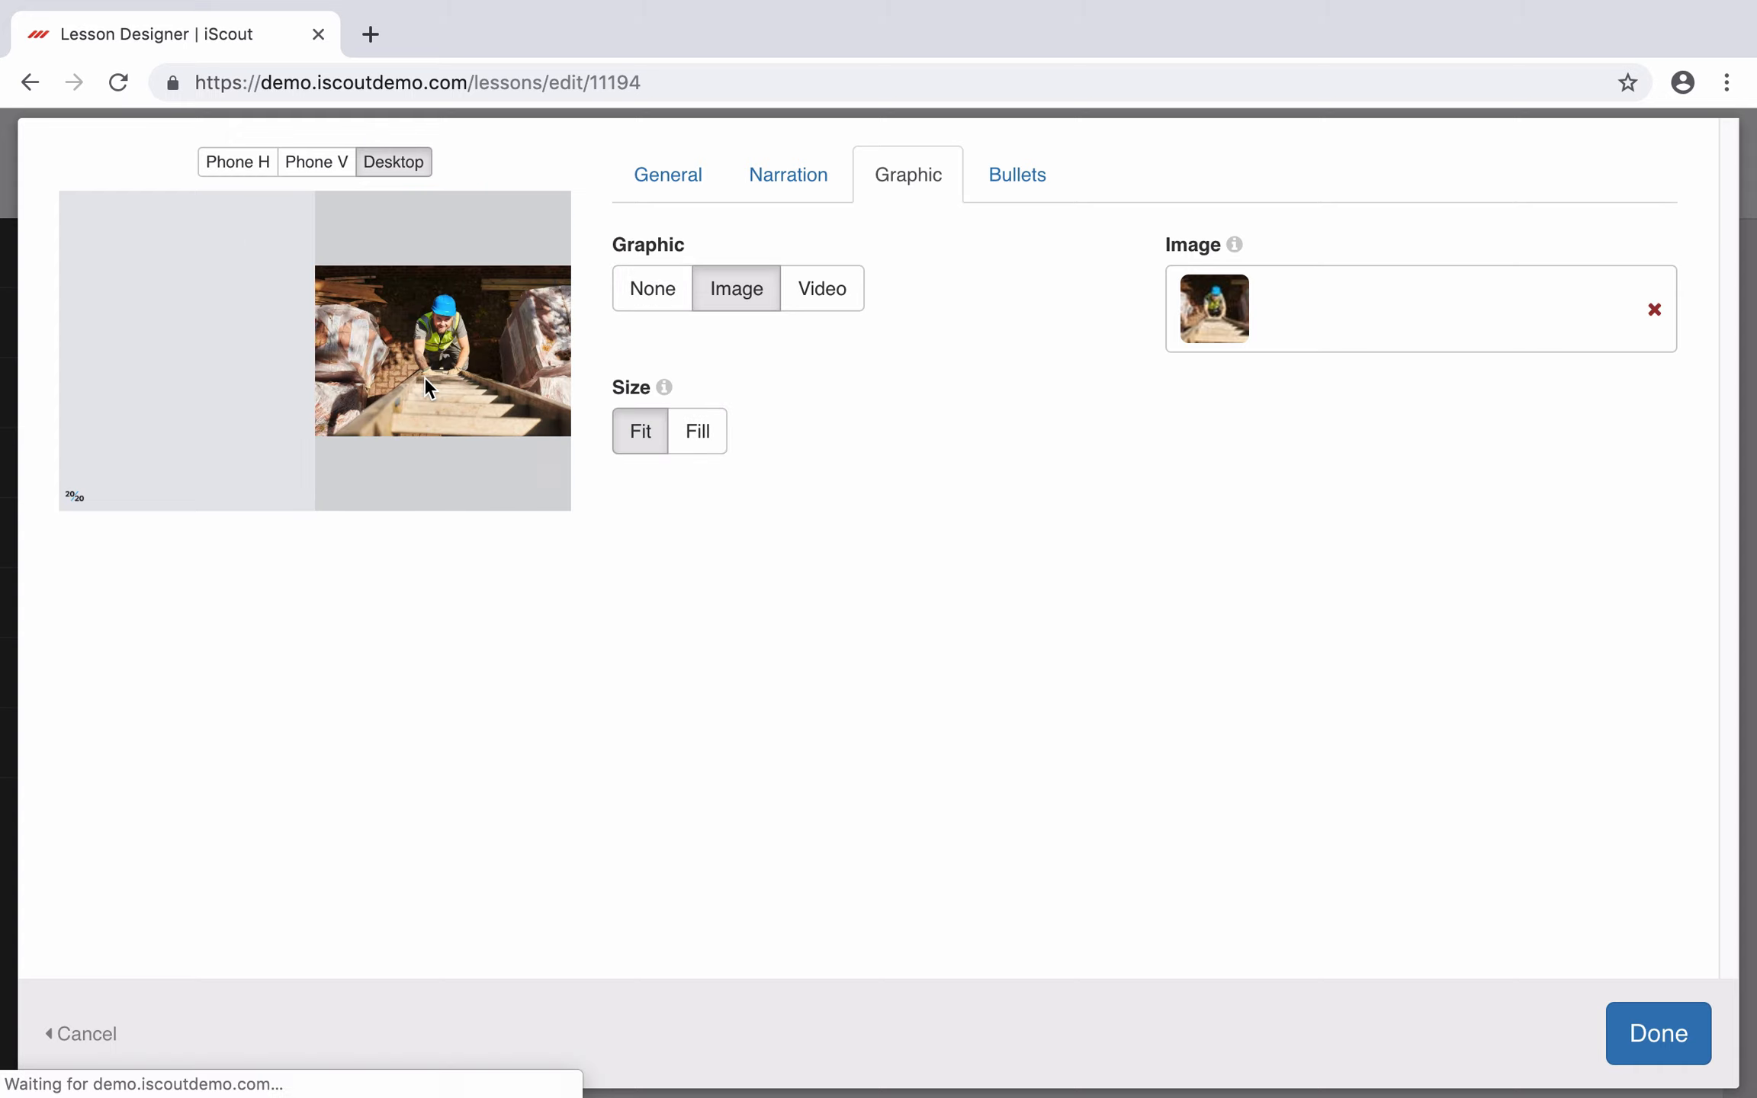
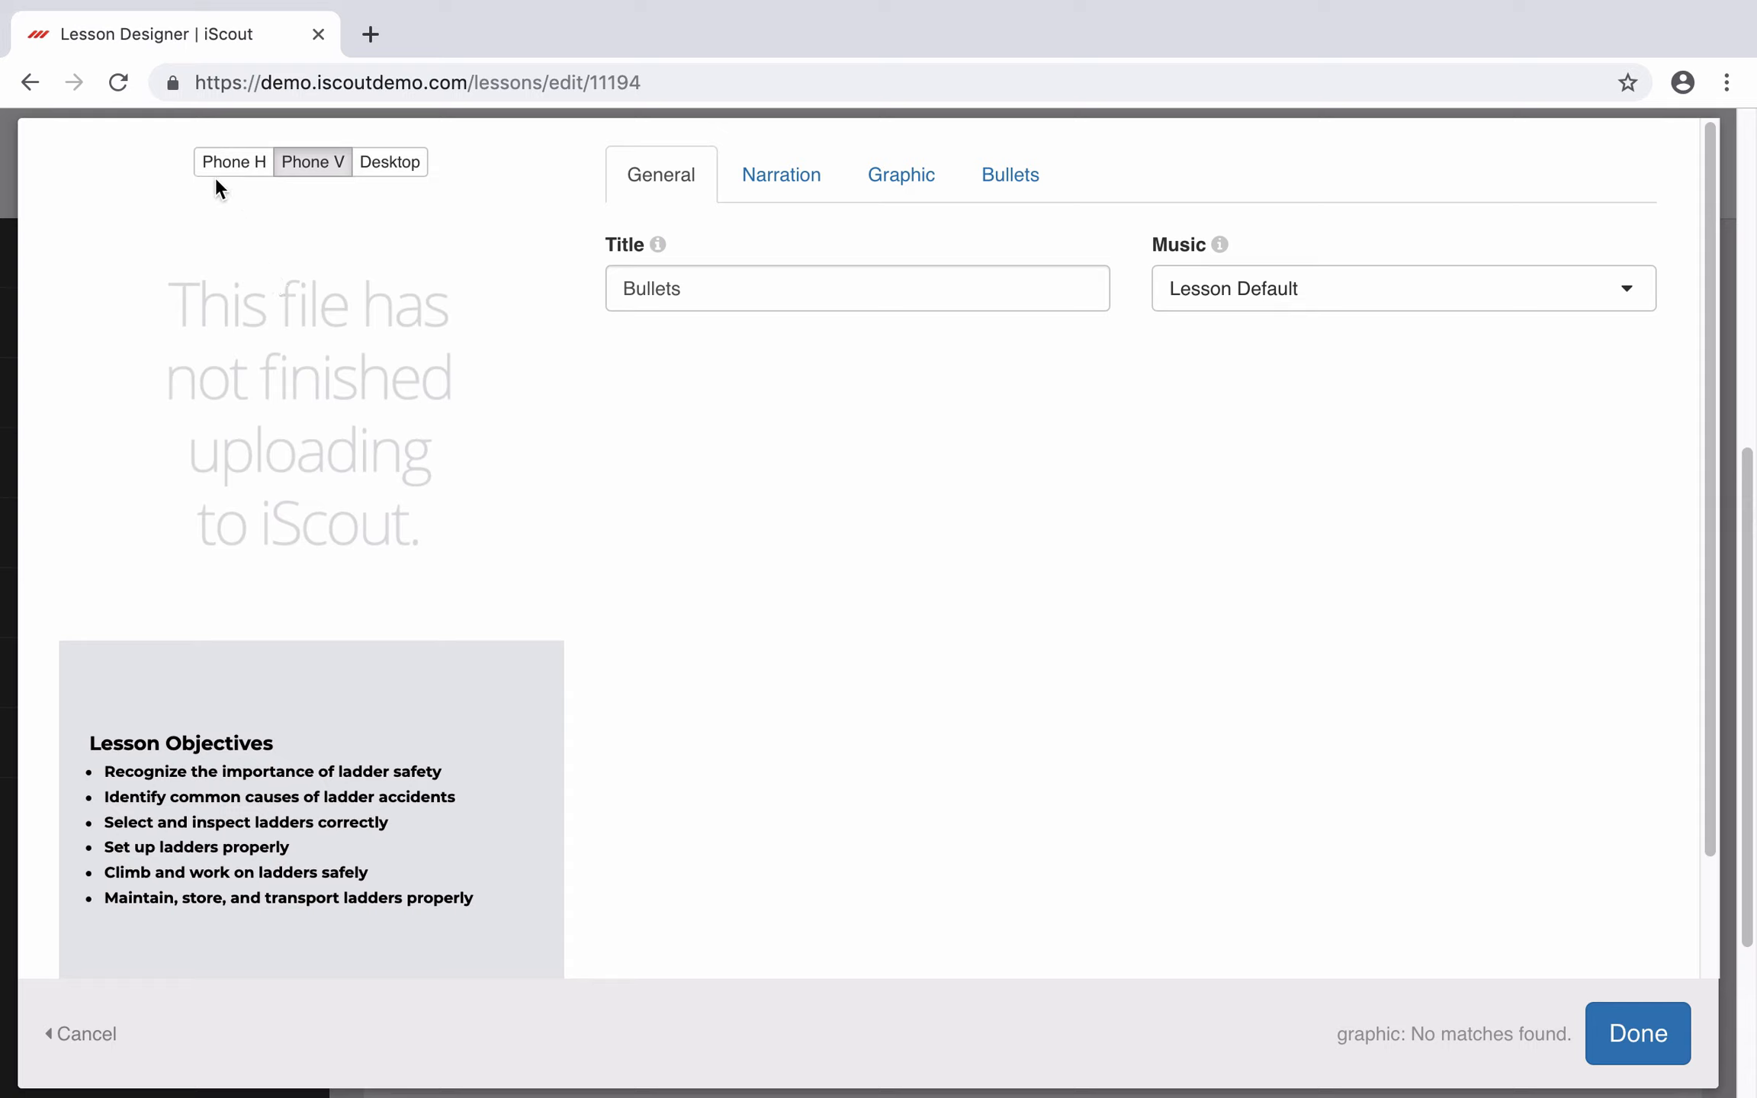
Step: Preview the Bullets slide in horizontal phone layout, then in desktop layout
click(221, 163)
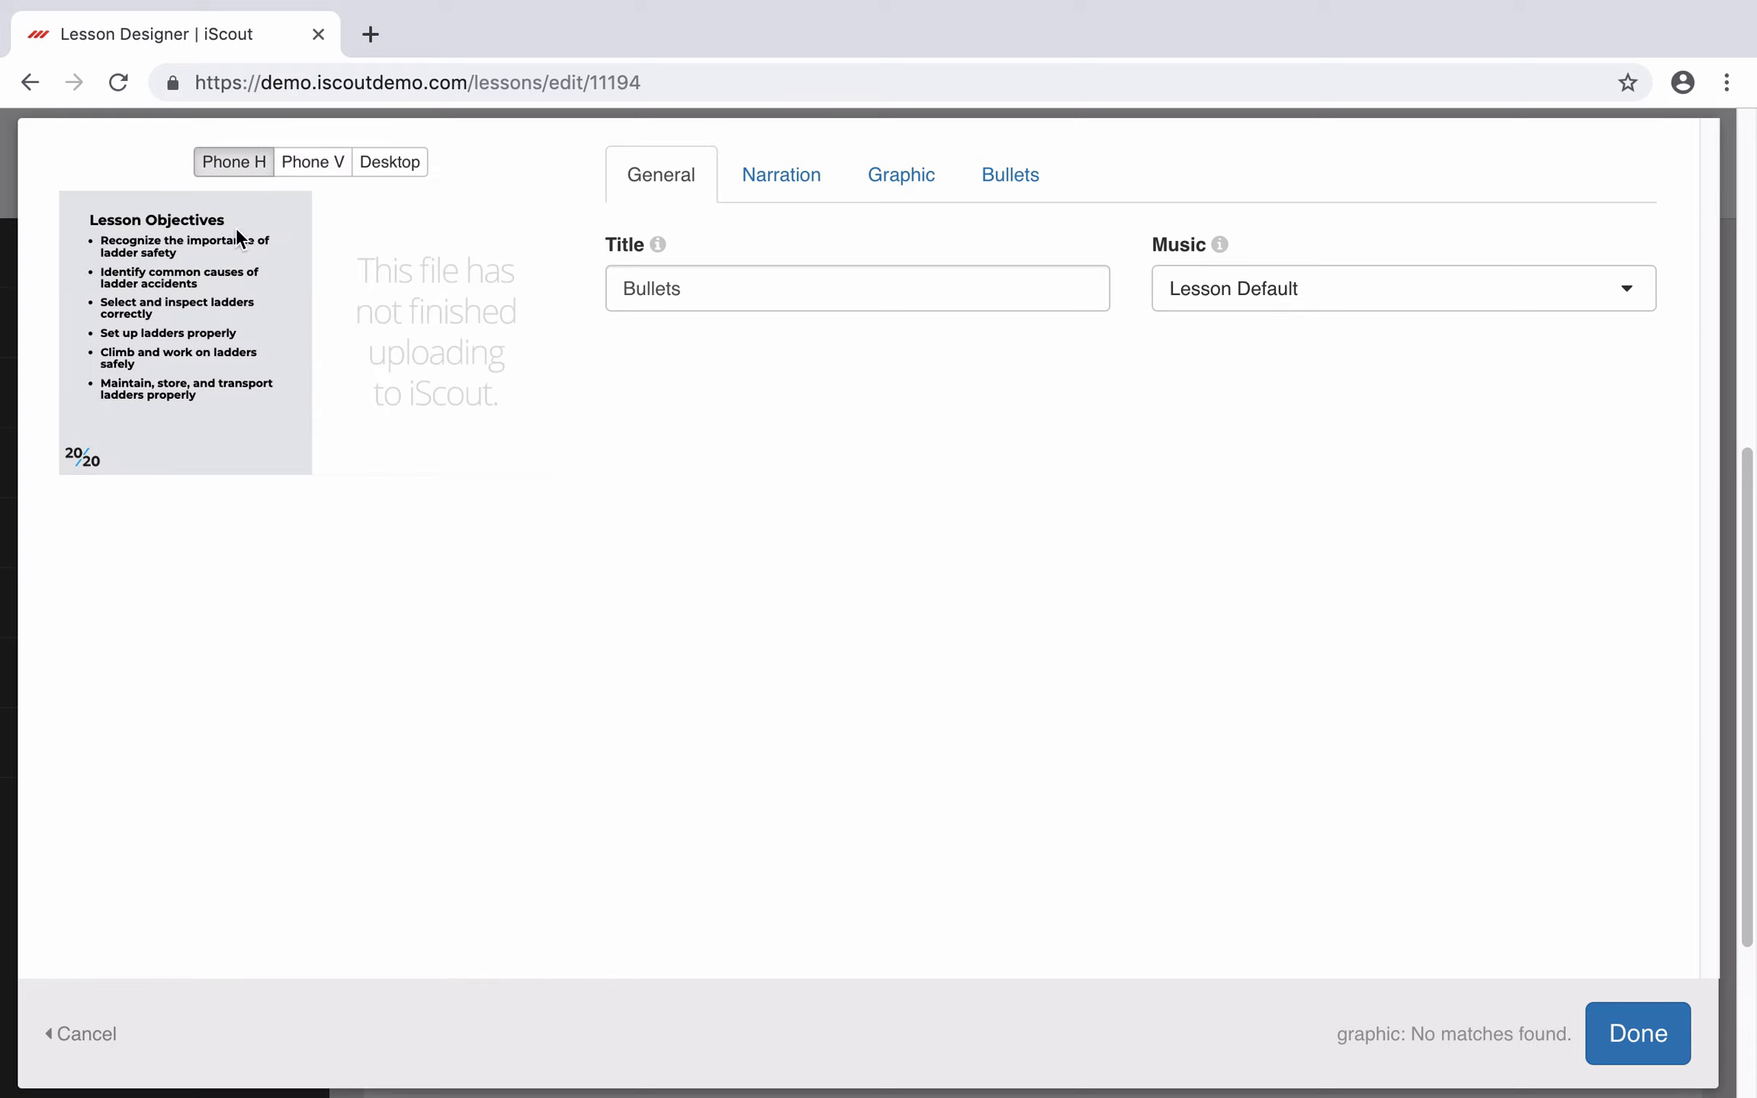
click(391, 163)
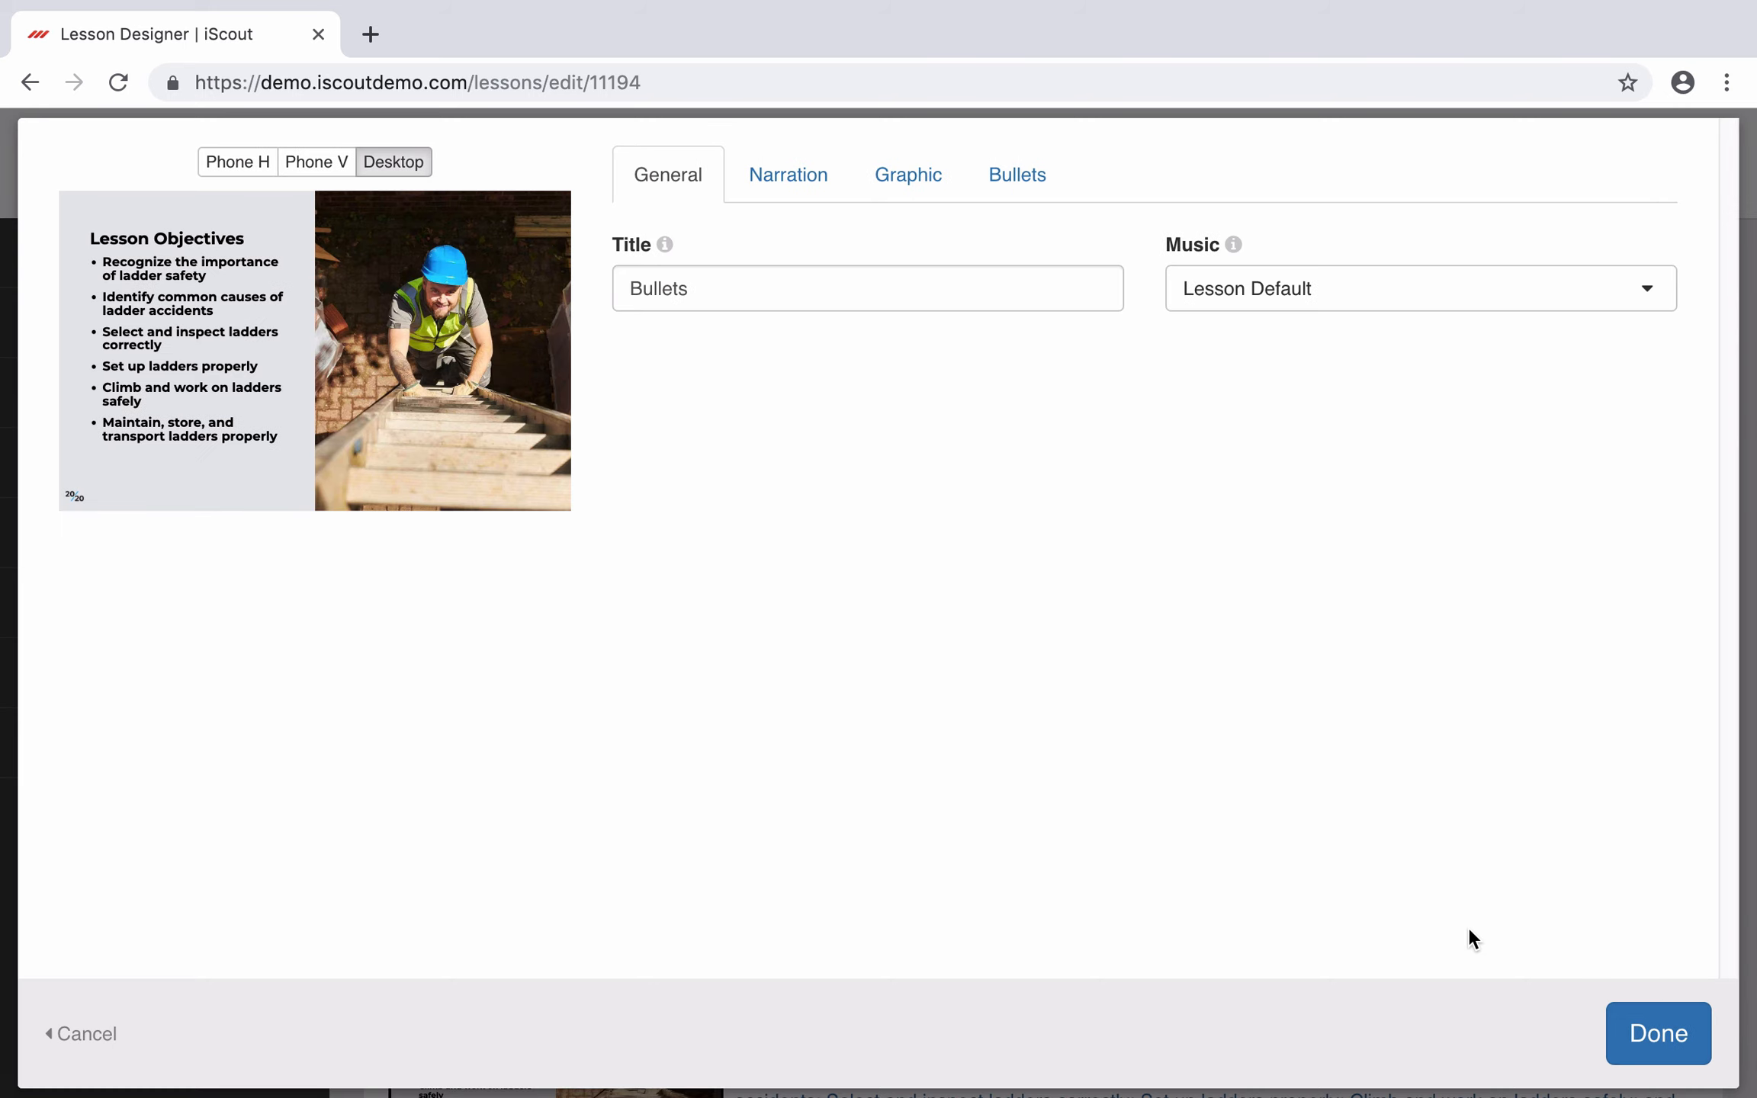
Step: Finish editing the Bullets slide and add a new slide above slide 1
click(1664, 1034)
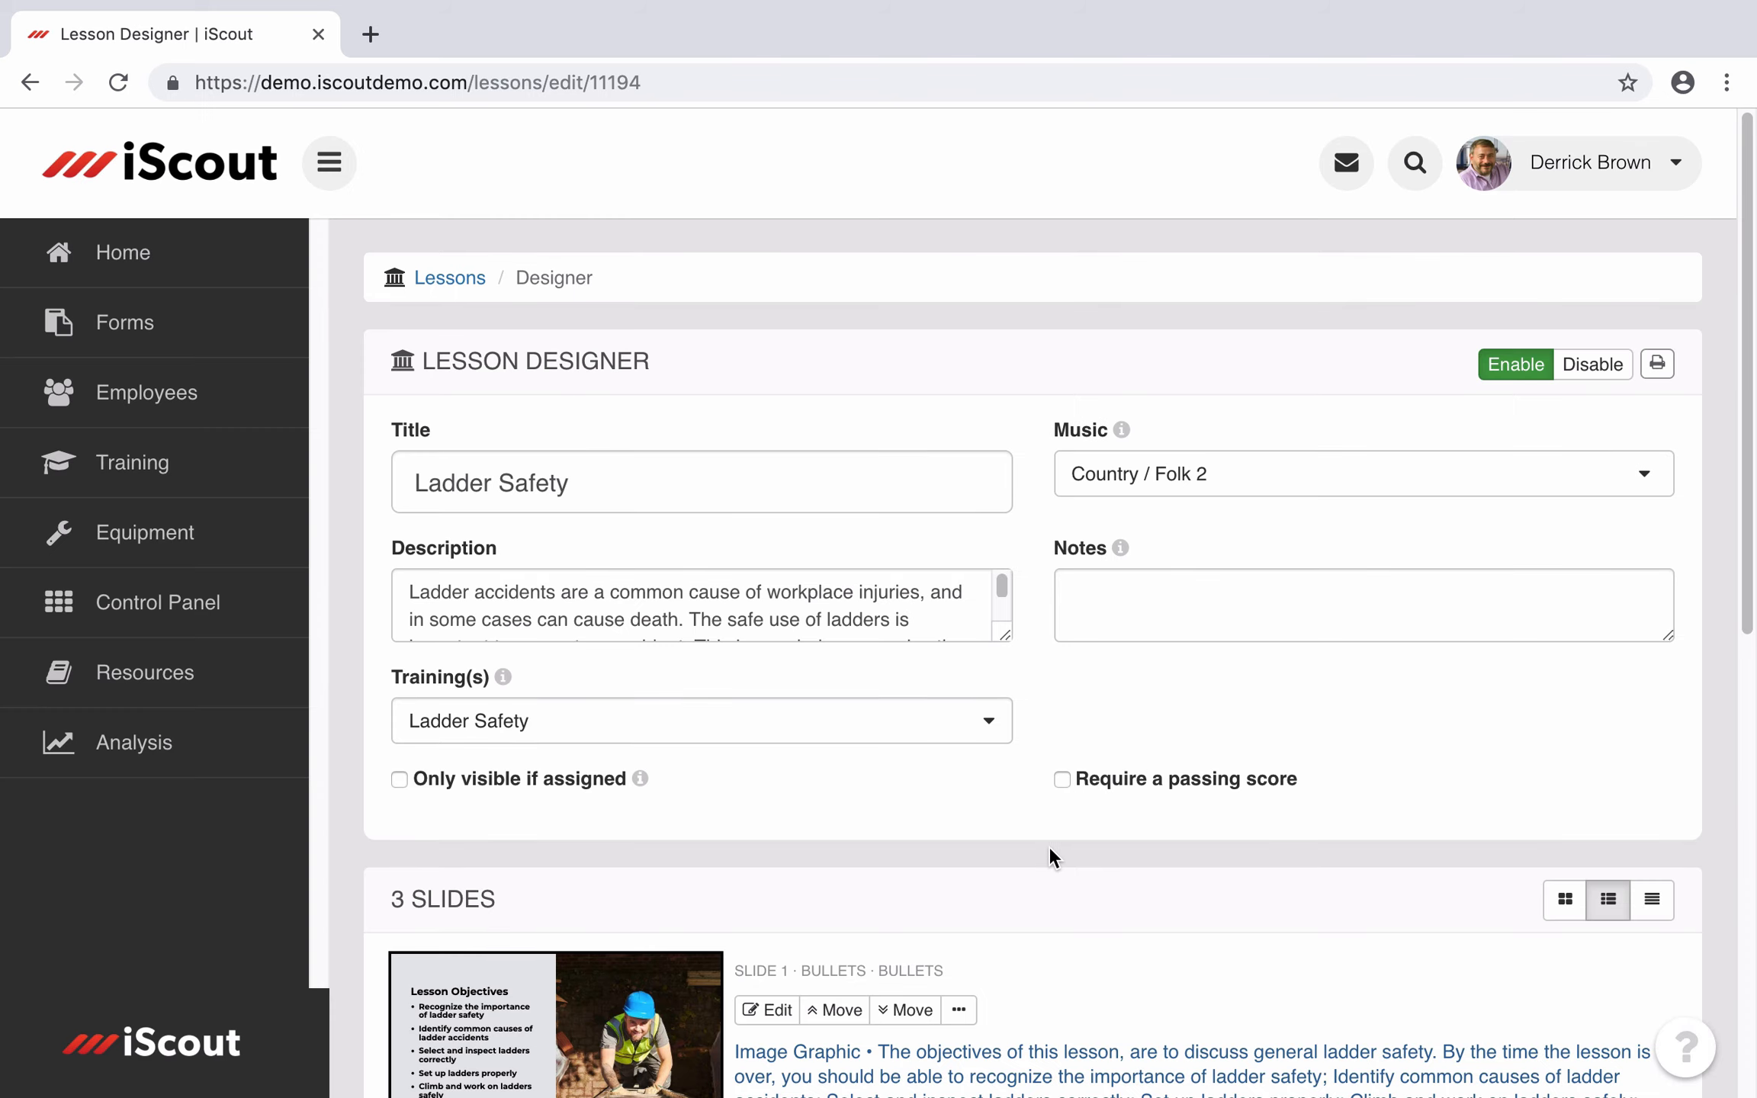
scroll(1041, 850, down, 3)
scroll(1043, 845, down, 9)
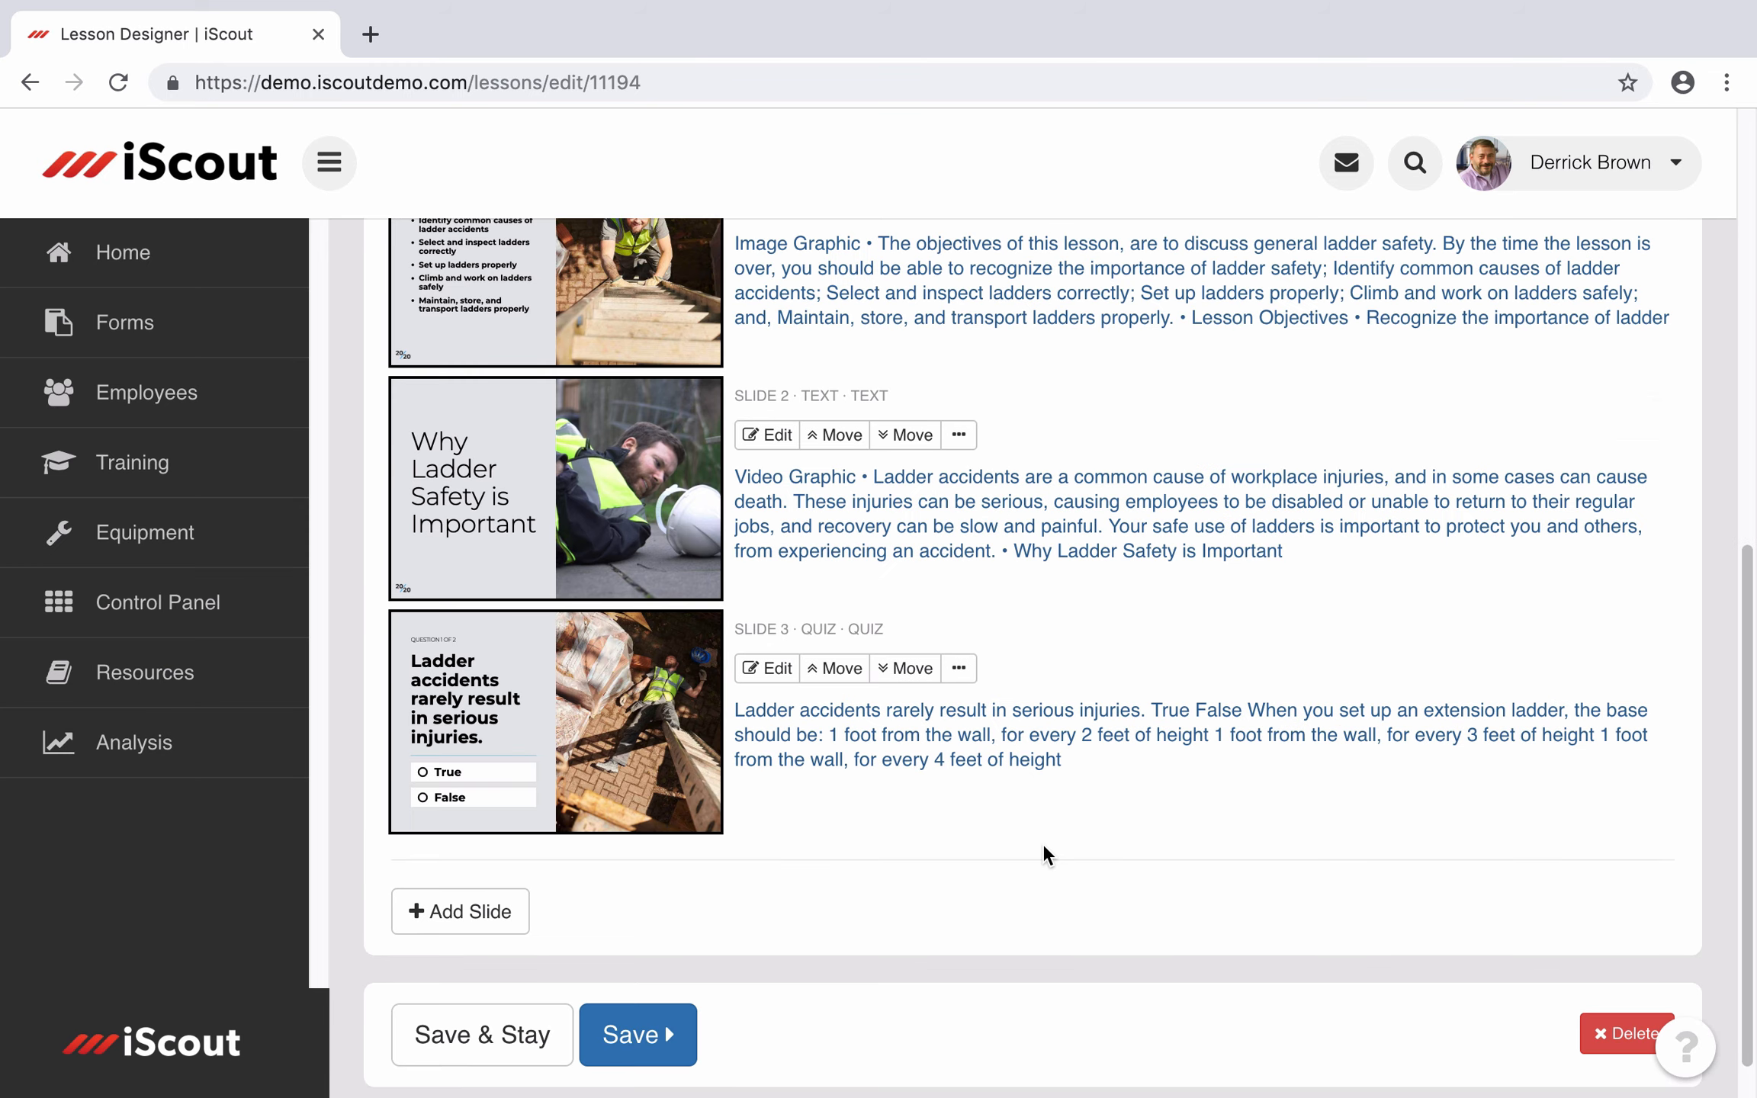
scroll(1043, 845, up, 2)
scroll(1043, 845, up, 1)
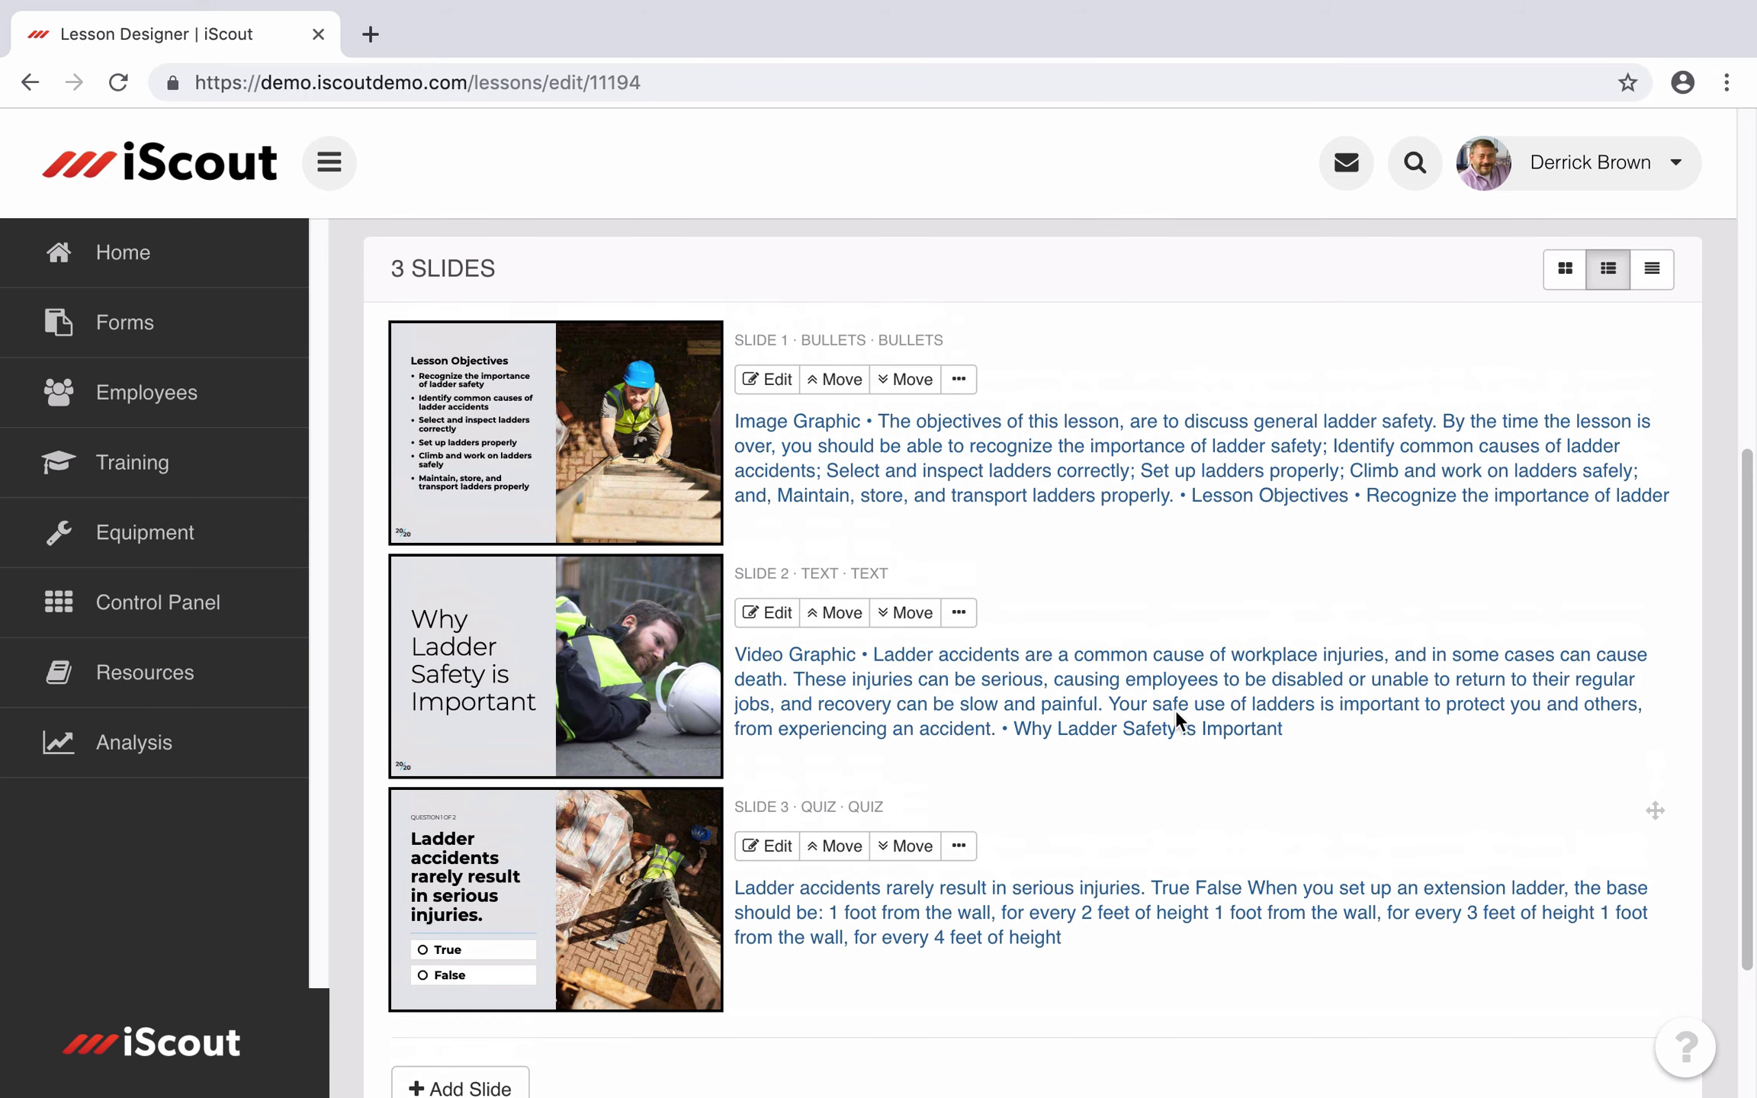
click(958, 379)
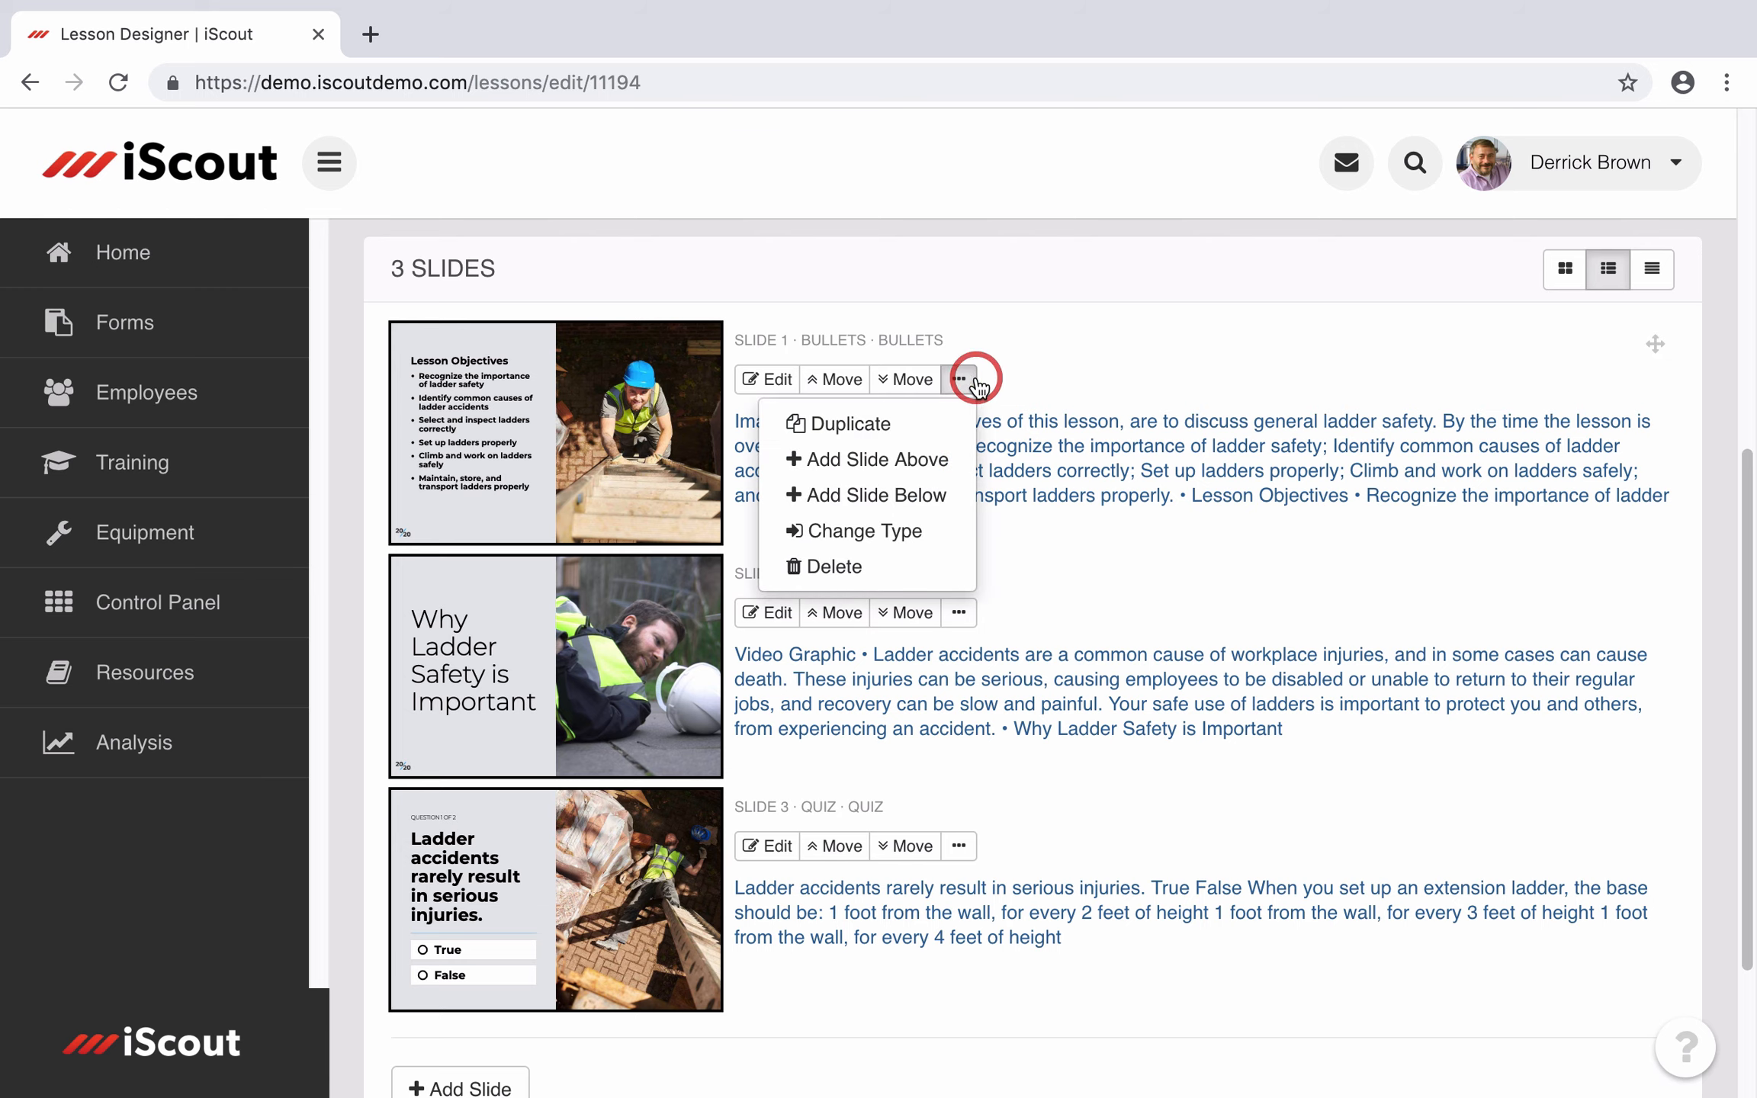
click(884, 455)
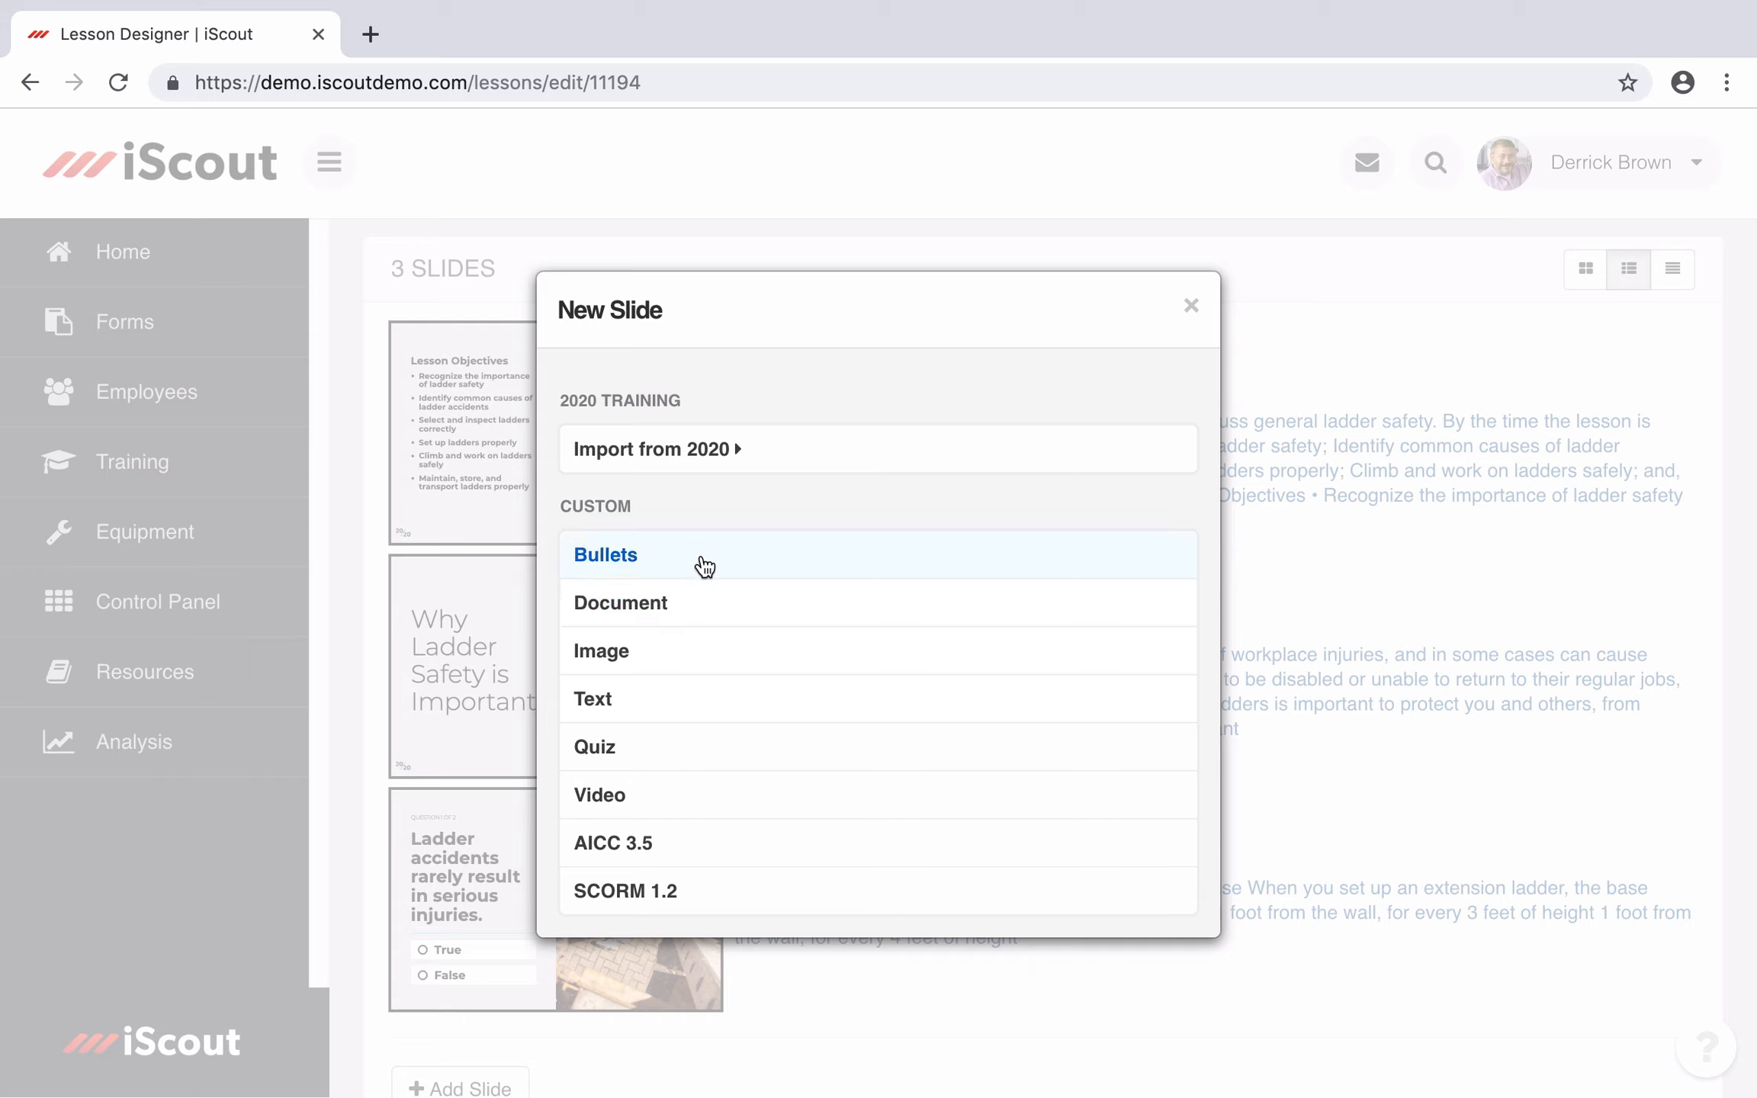
Step: Make the new slide an Image slide showing the uploaded Logo.png
scroll(703, 602, up, 2)
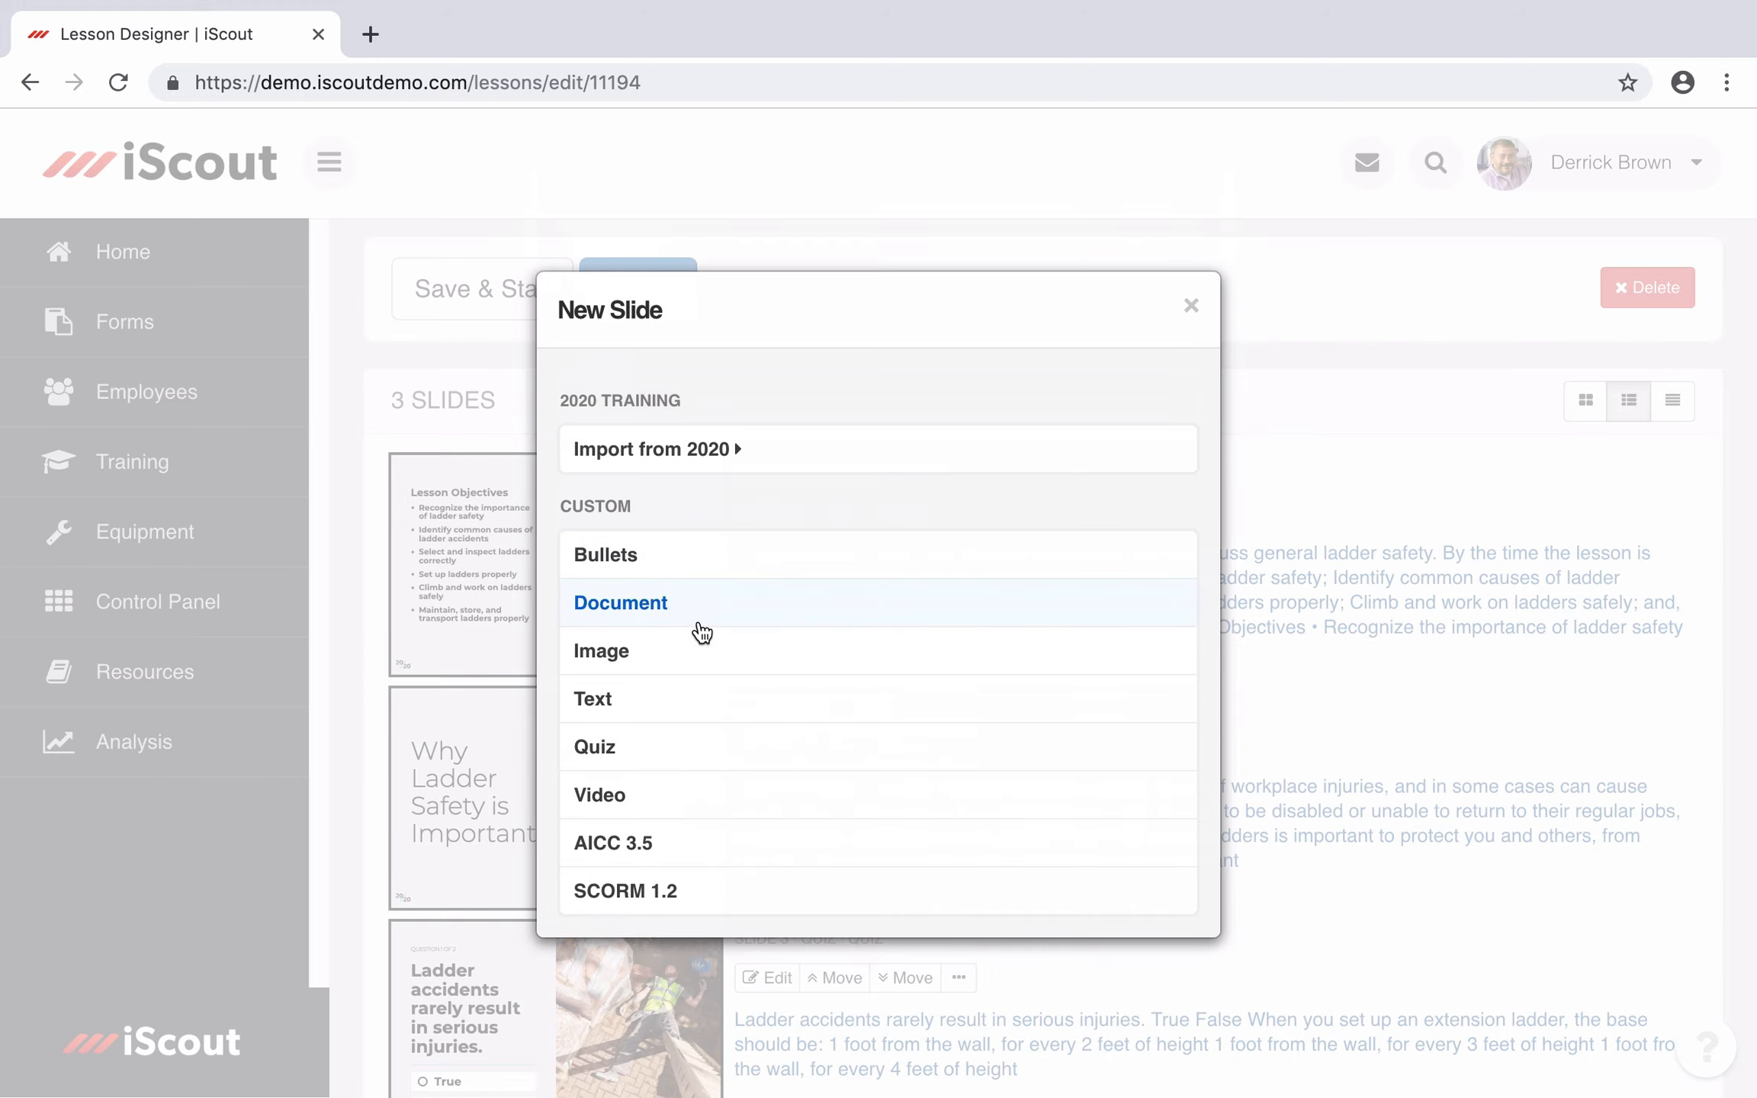
click(666, 650)
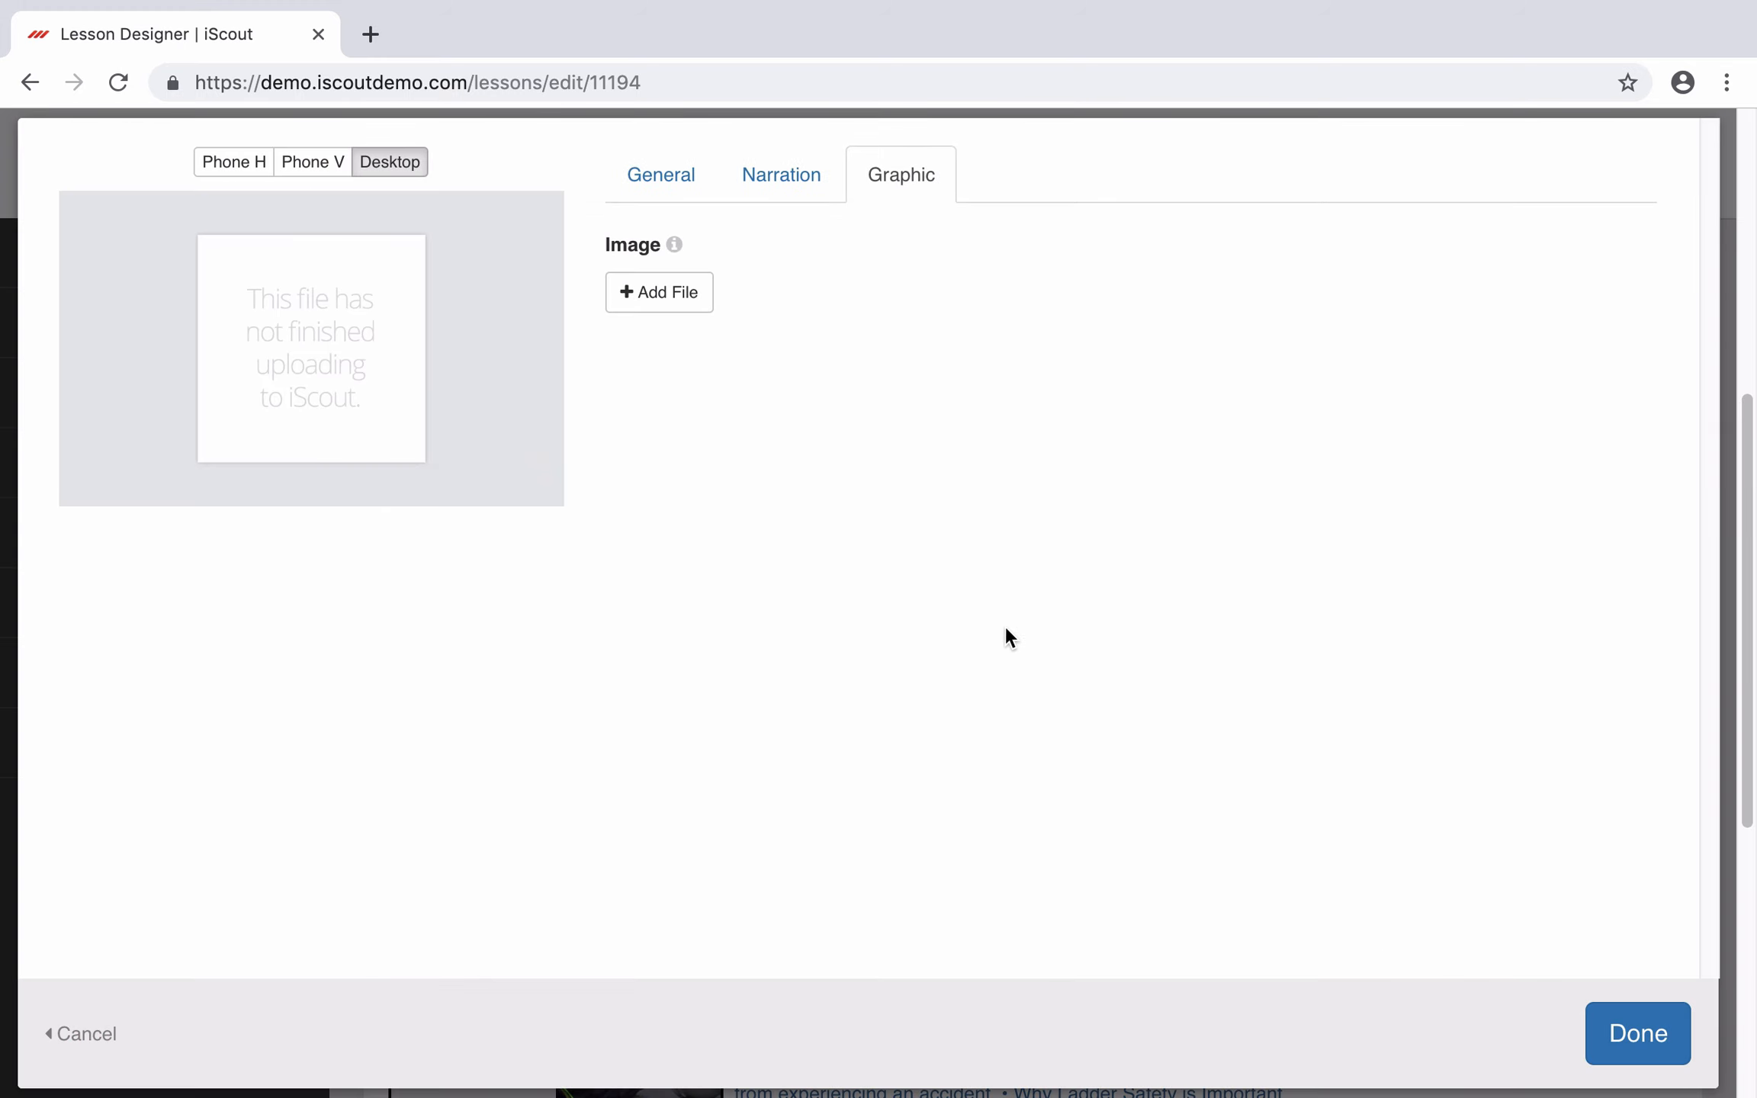
click(665, 305)
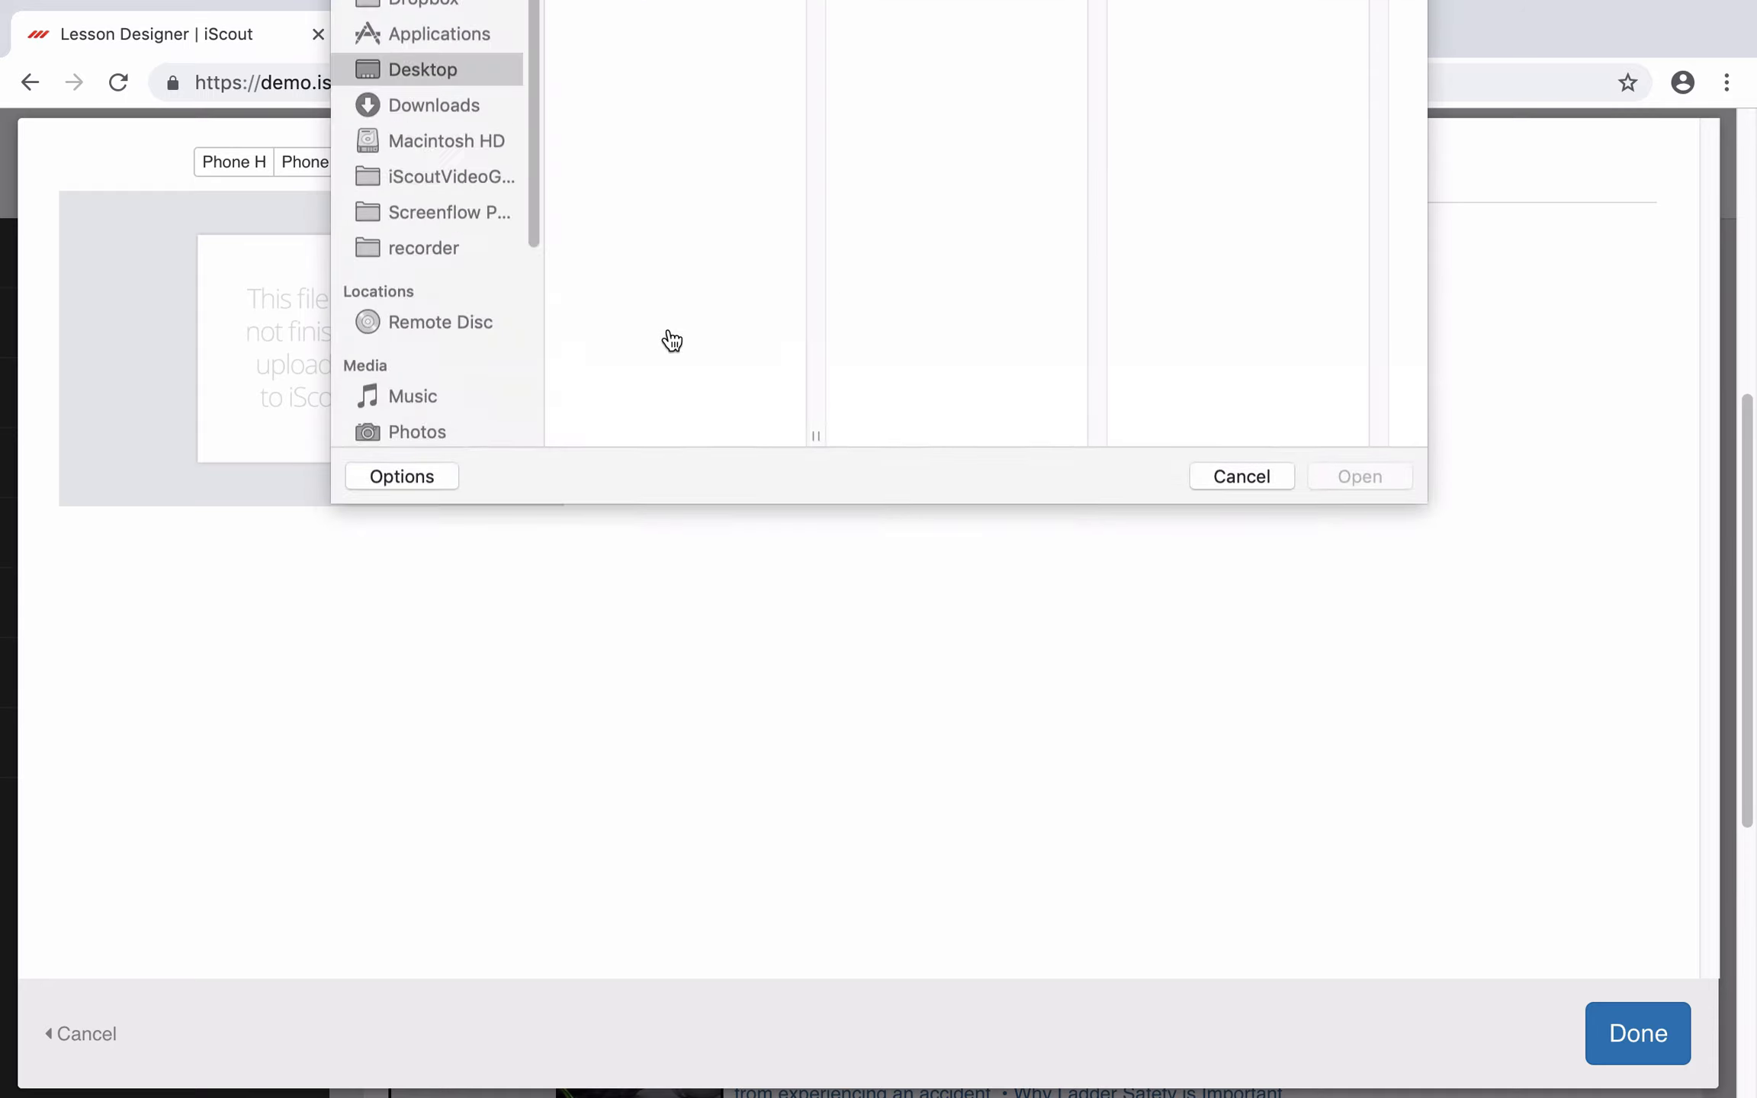
click(624, 97)
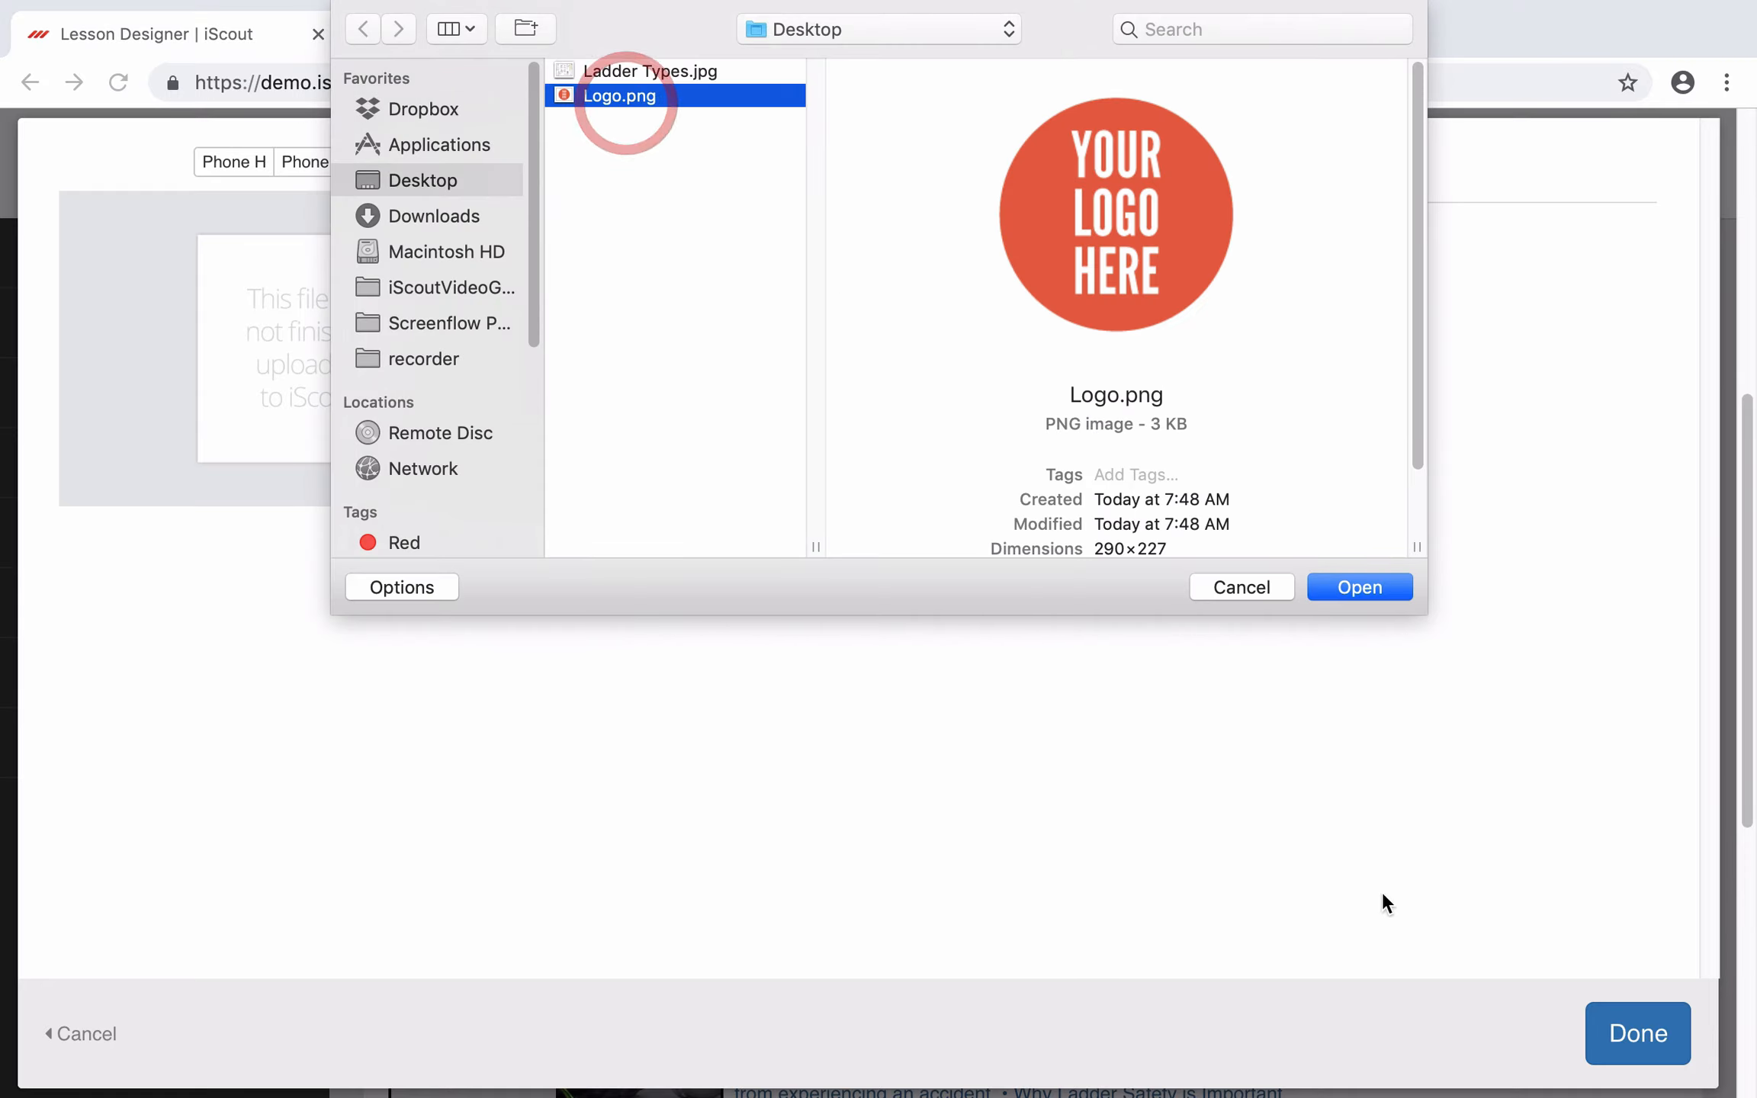
click(1365, 591)
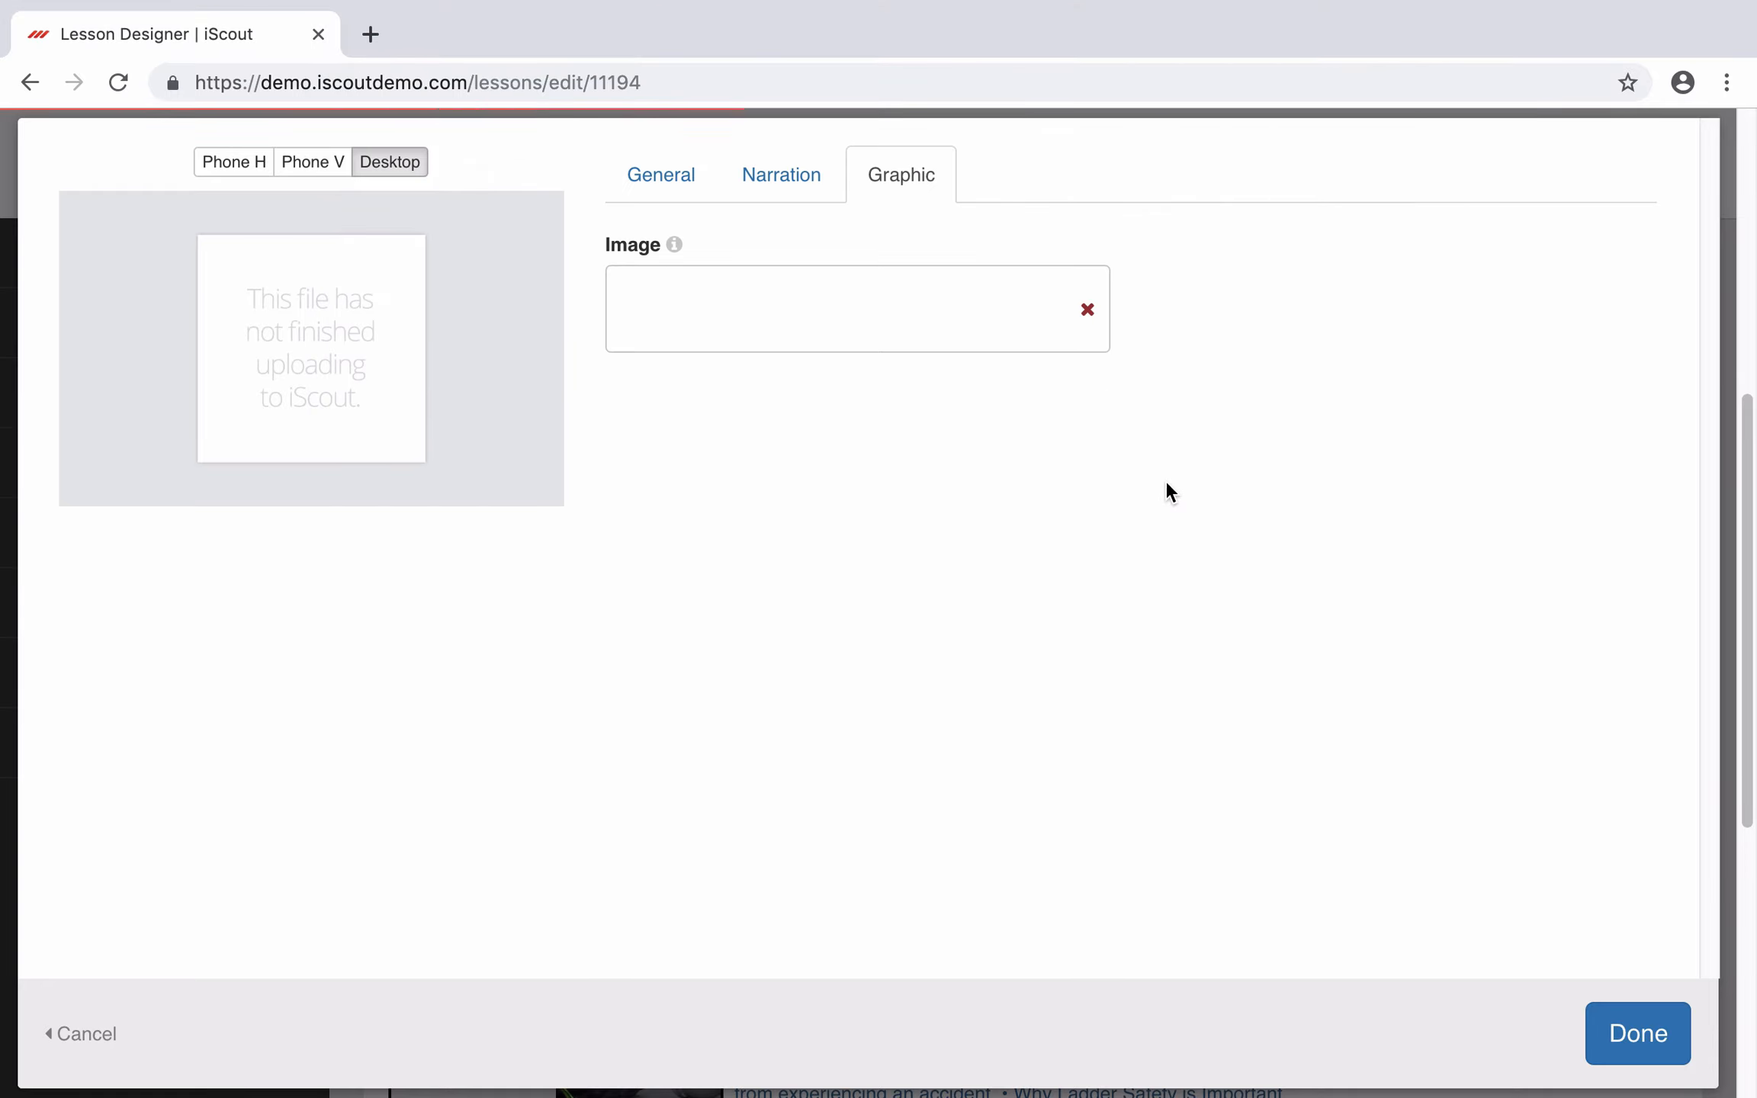
Step: Require narration, paste the safe-work narration sentence, preview it, and enable auto-advance
click(775, 181)
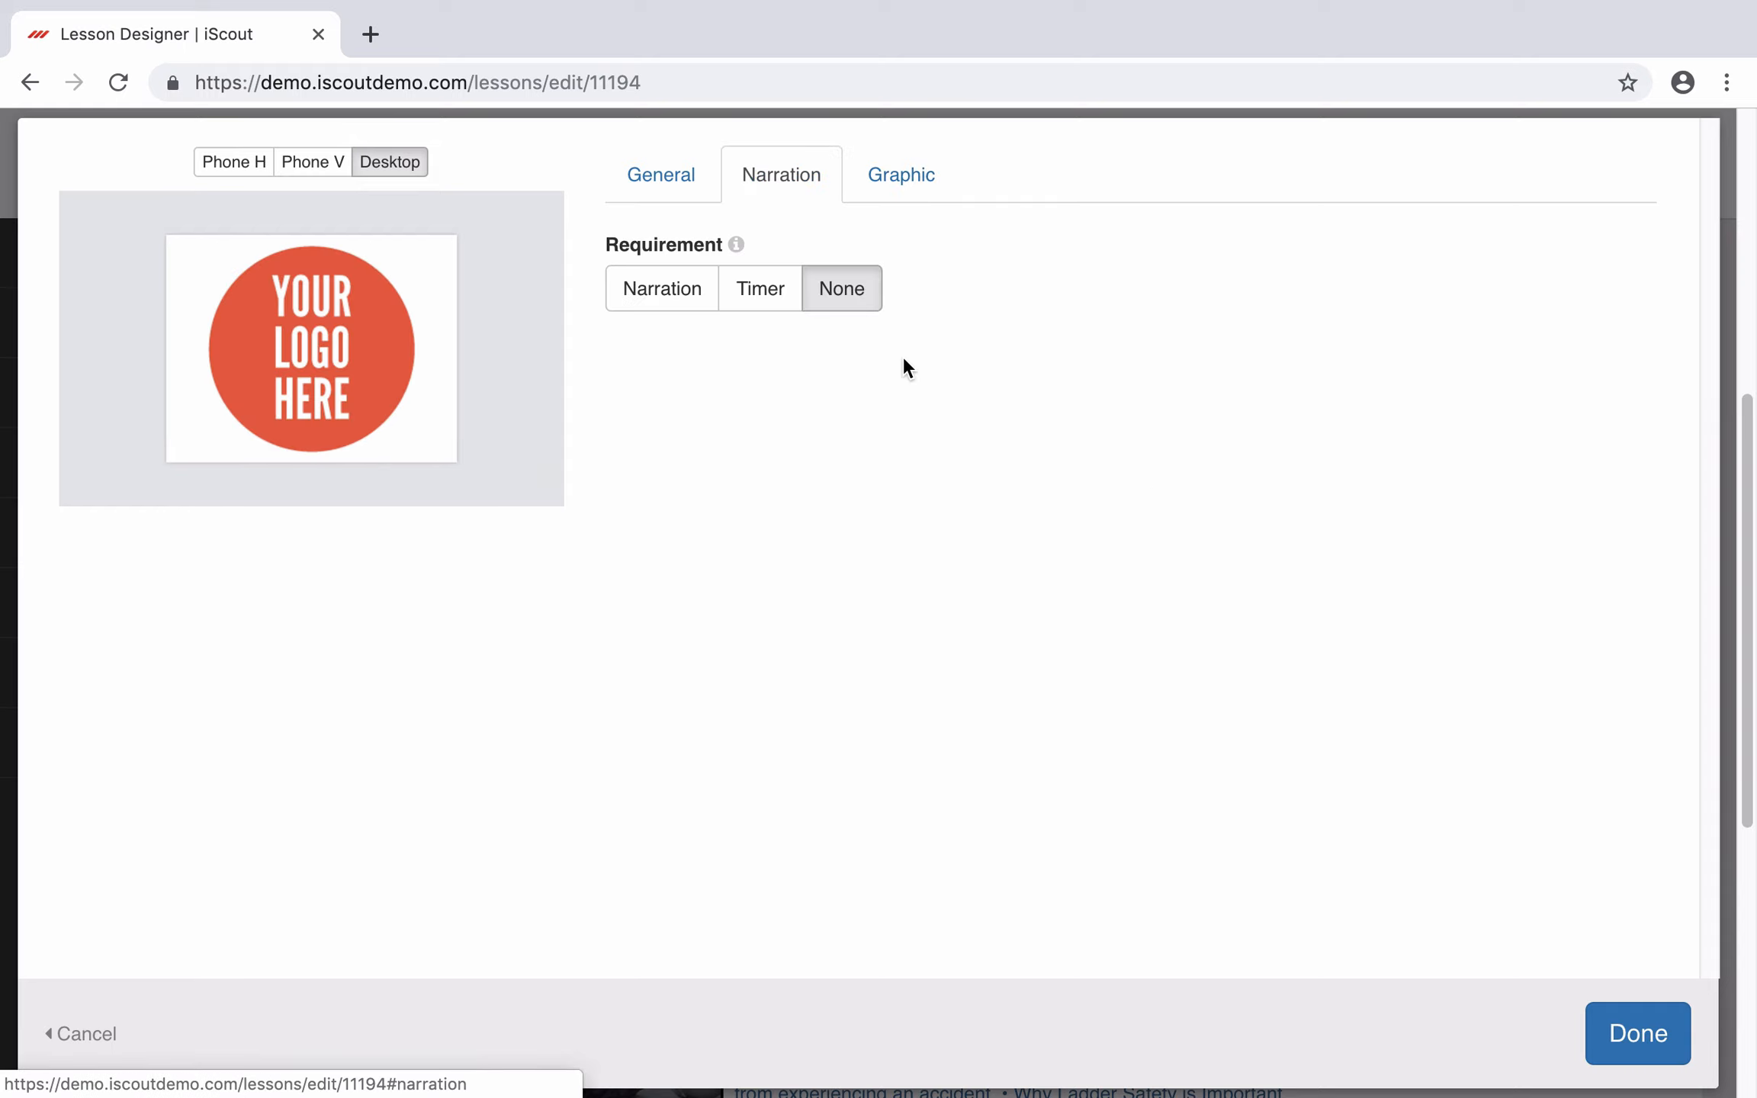
click(662, 301)
click(738, 578)
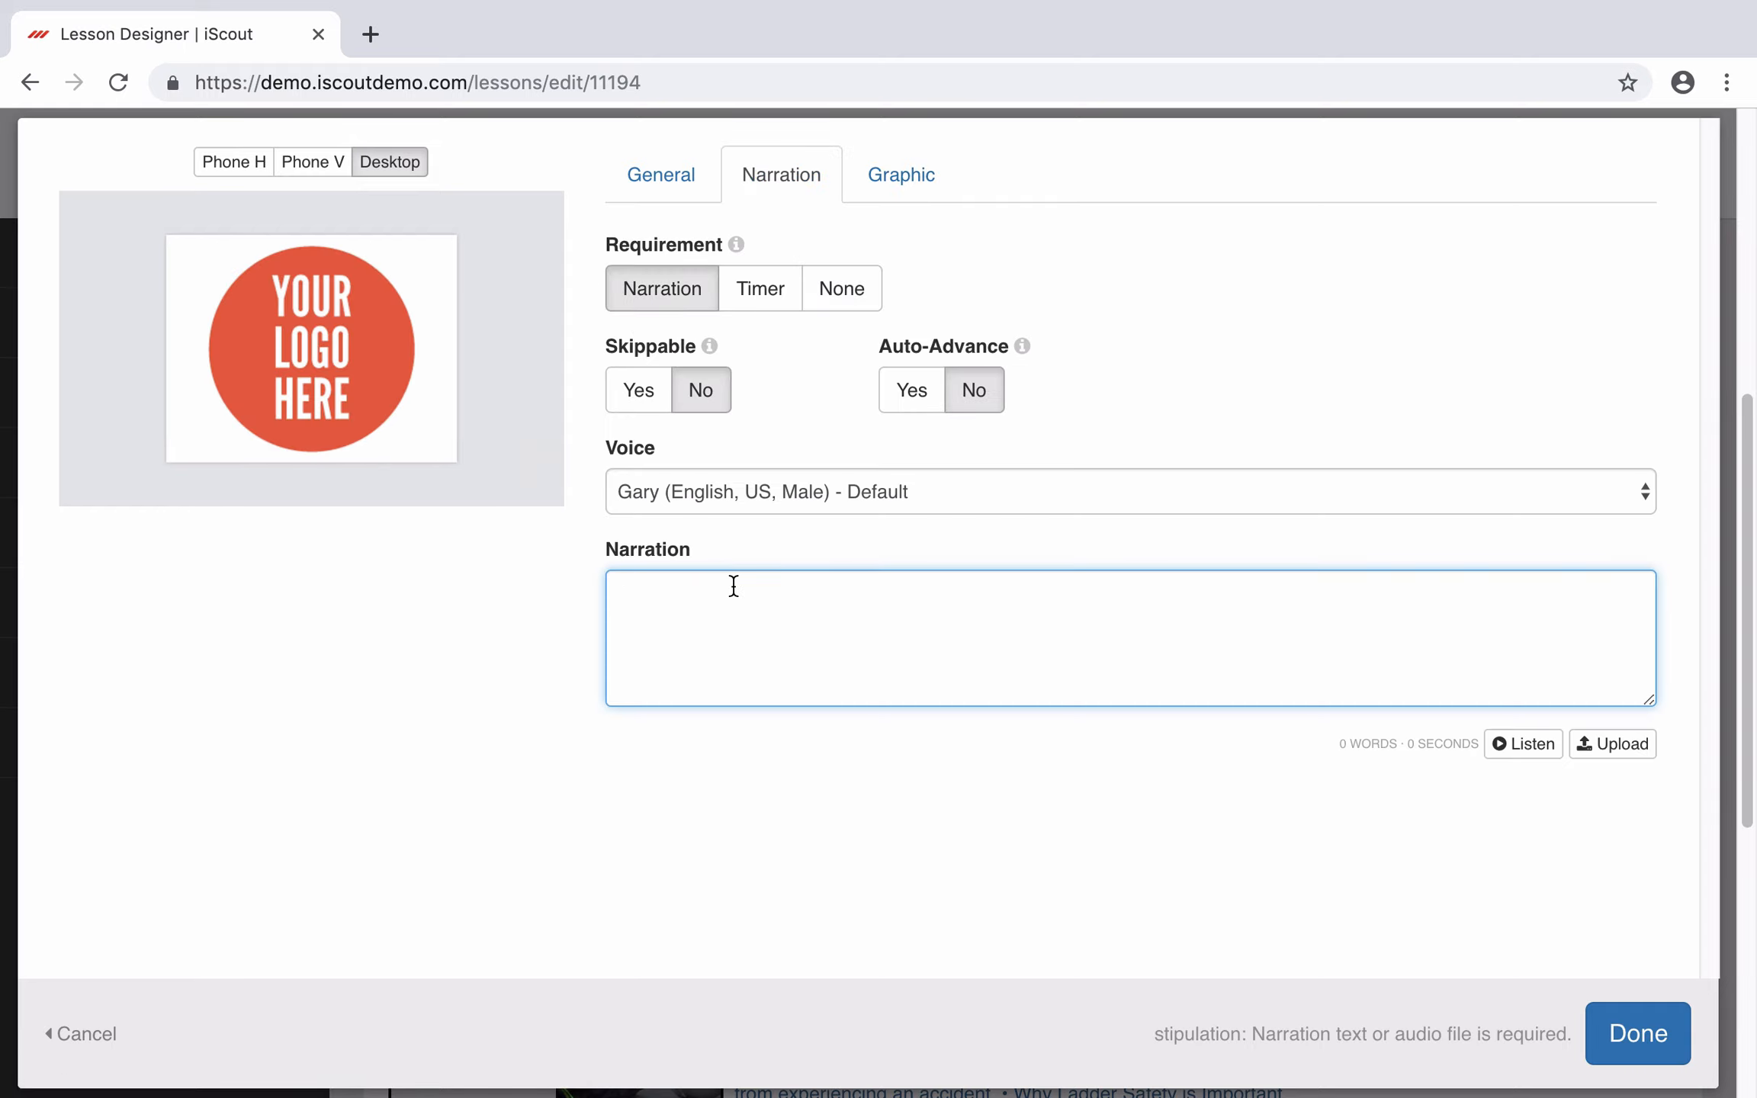
text(At company name, we are committed to safe work environments and safe work habits.)
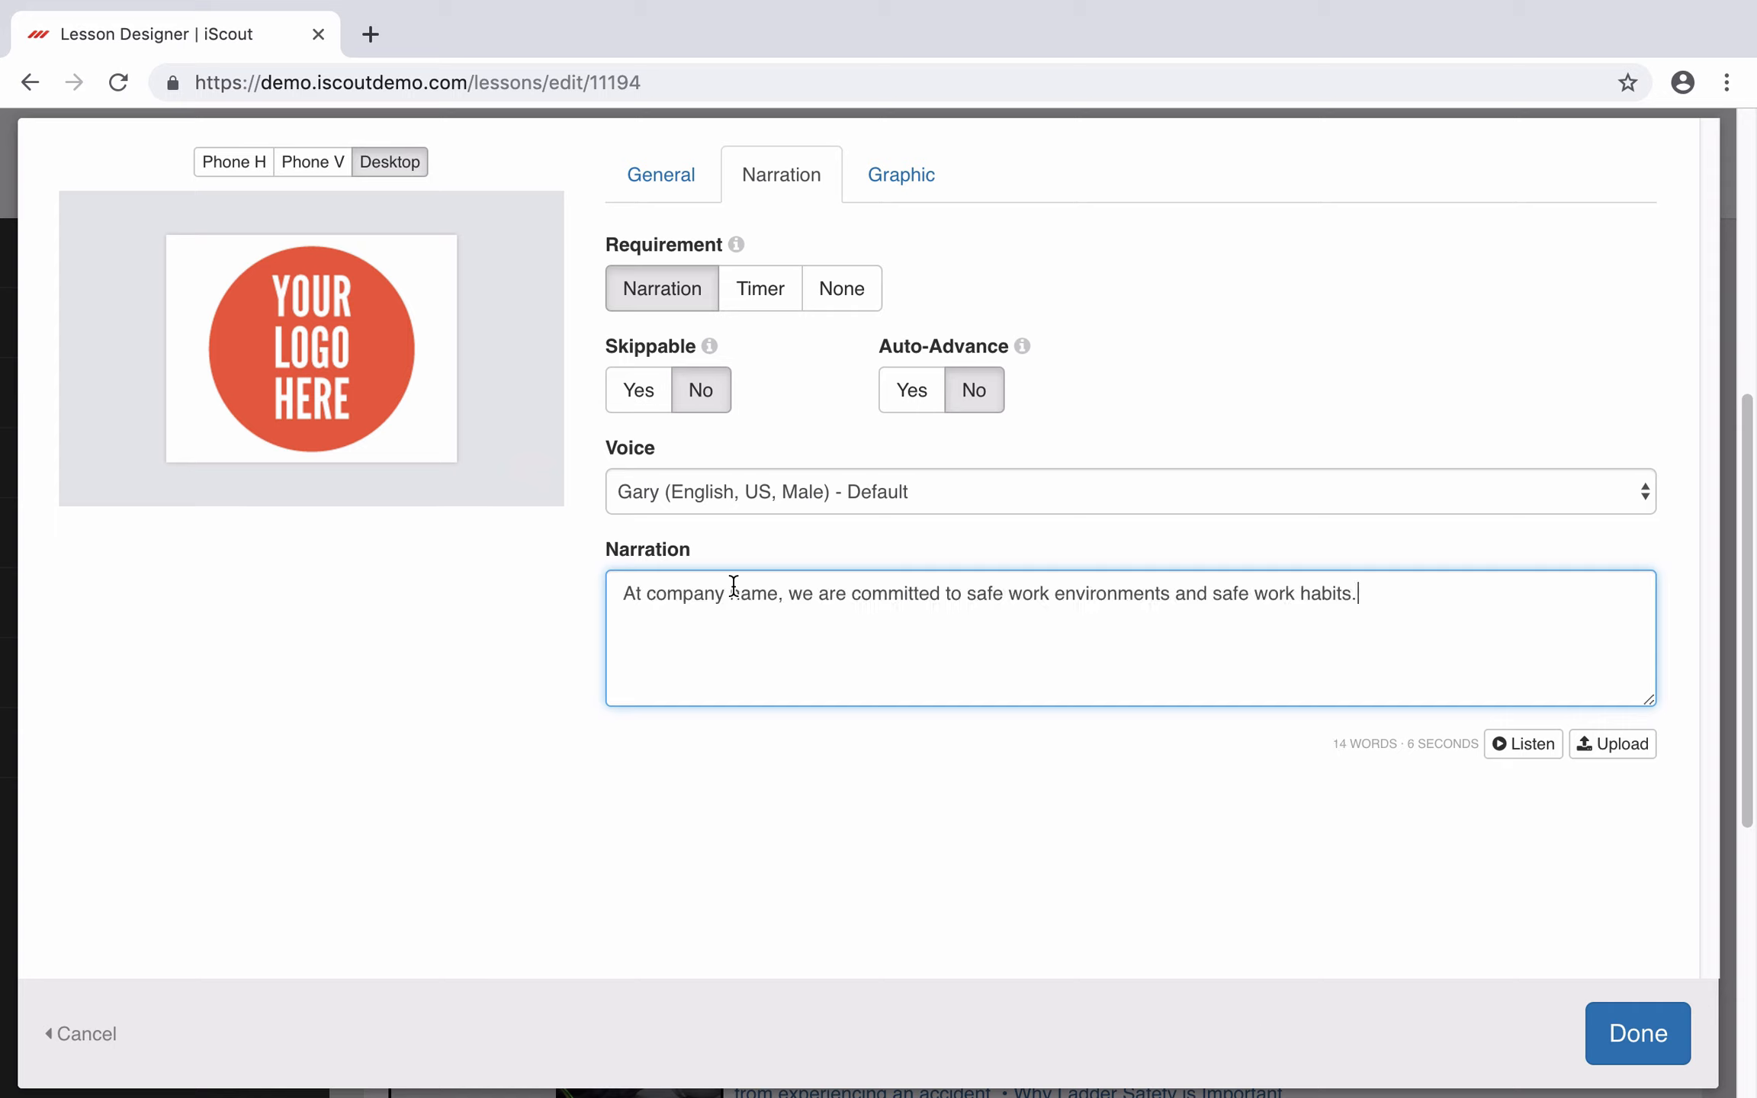
click(1533, 744)
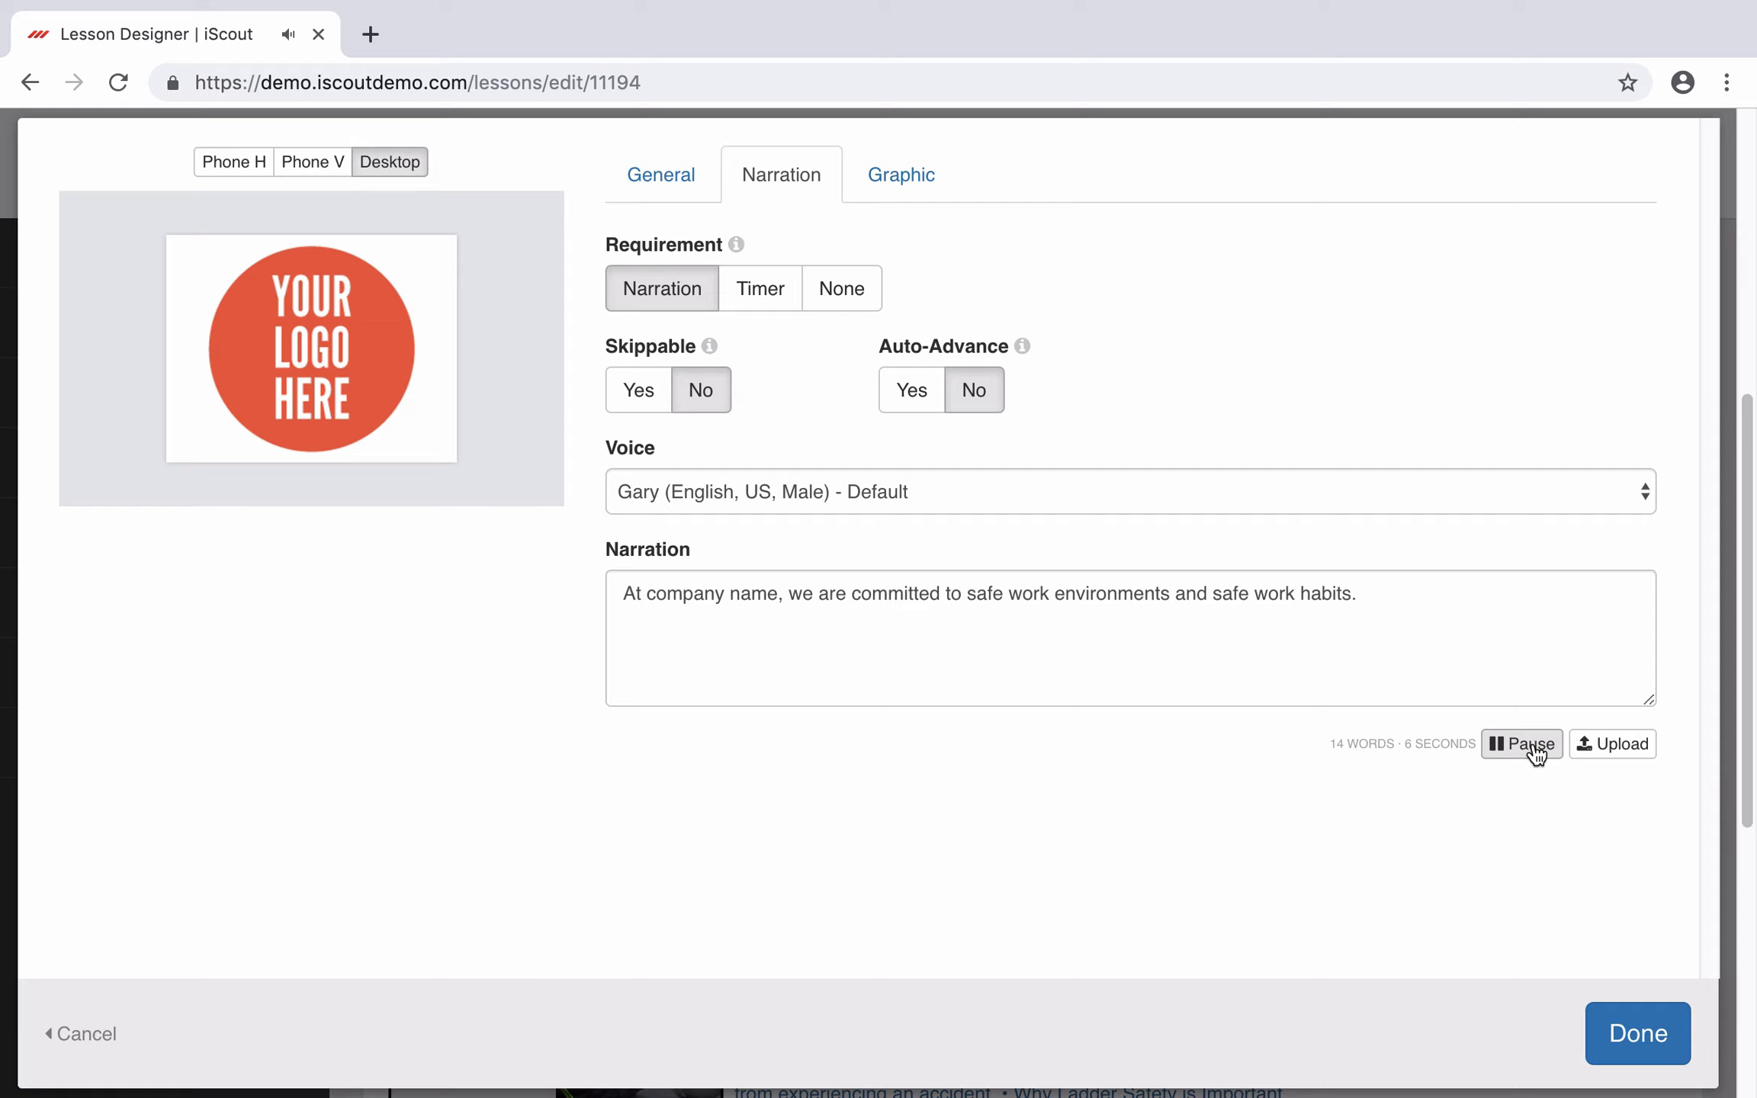
click(1535, 747)
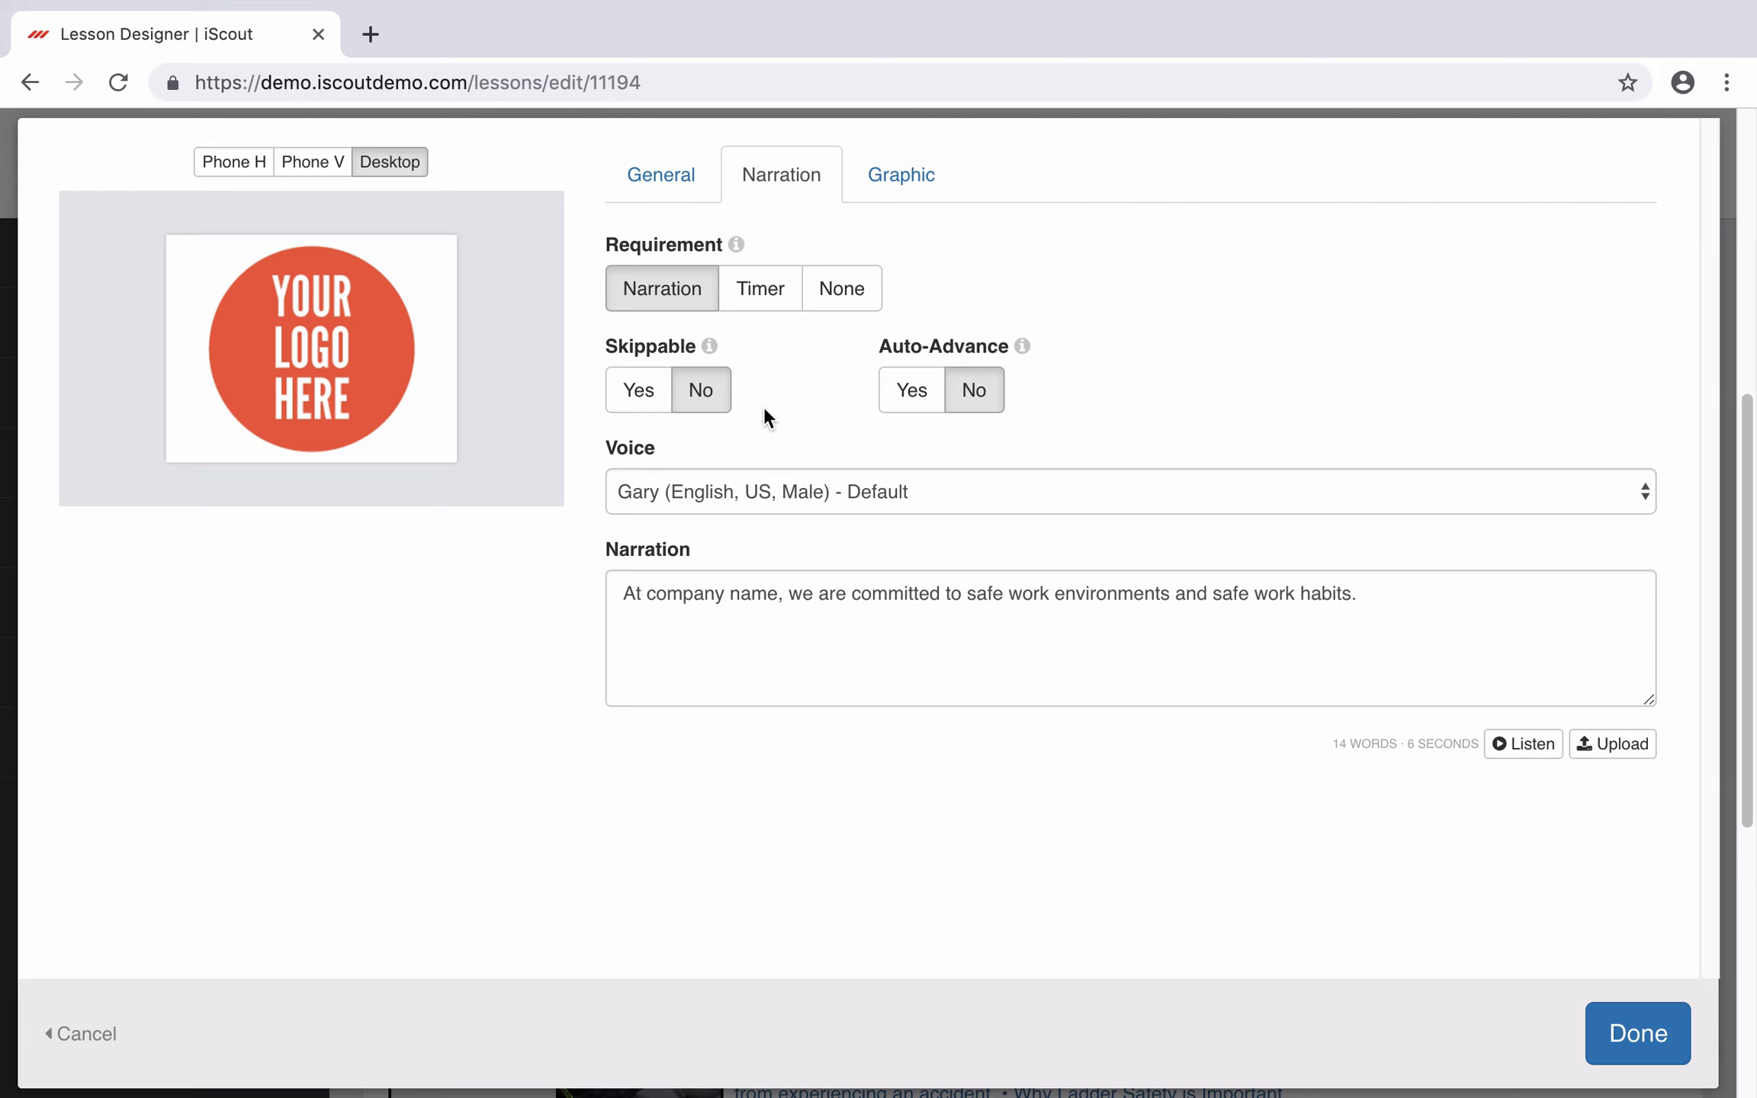
click(922, 400)
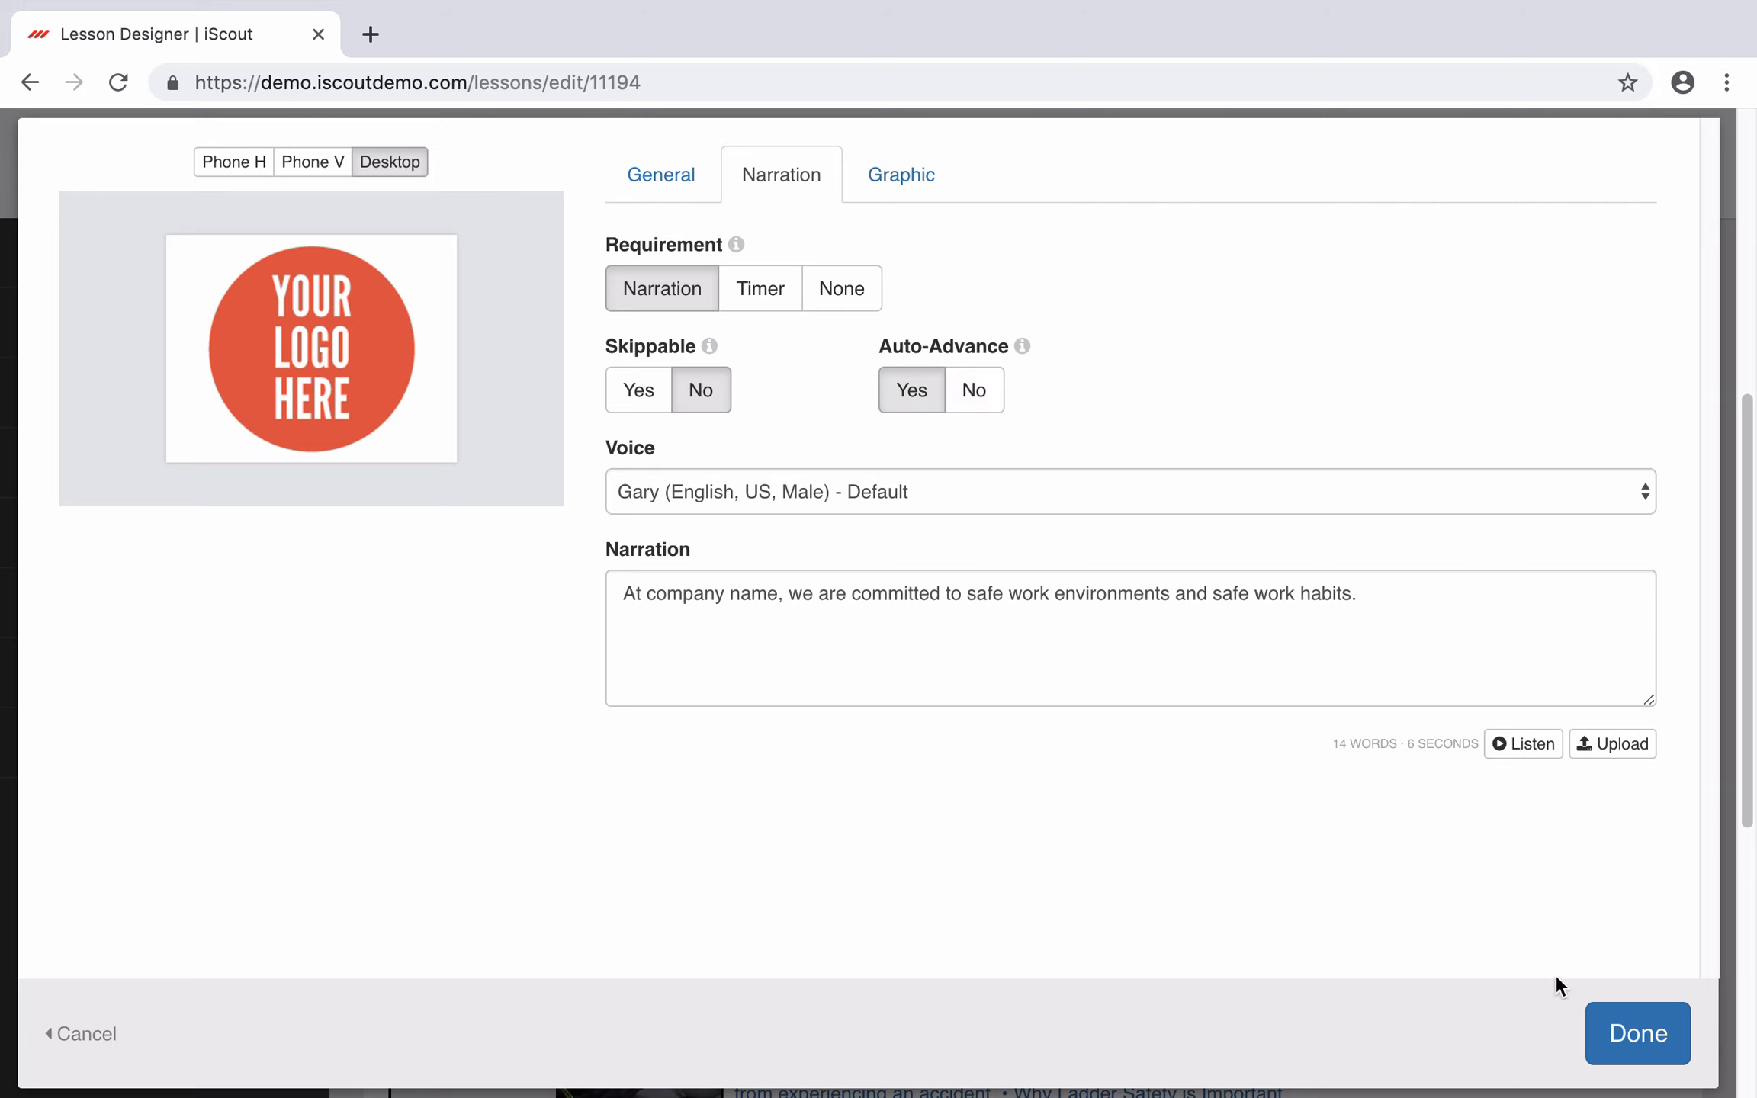
click(1656, 1052)
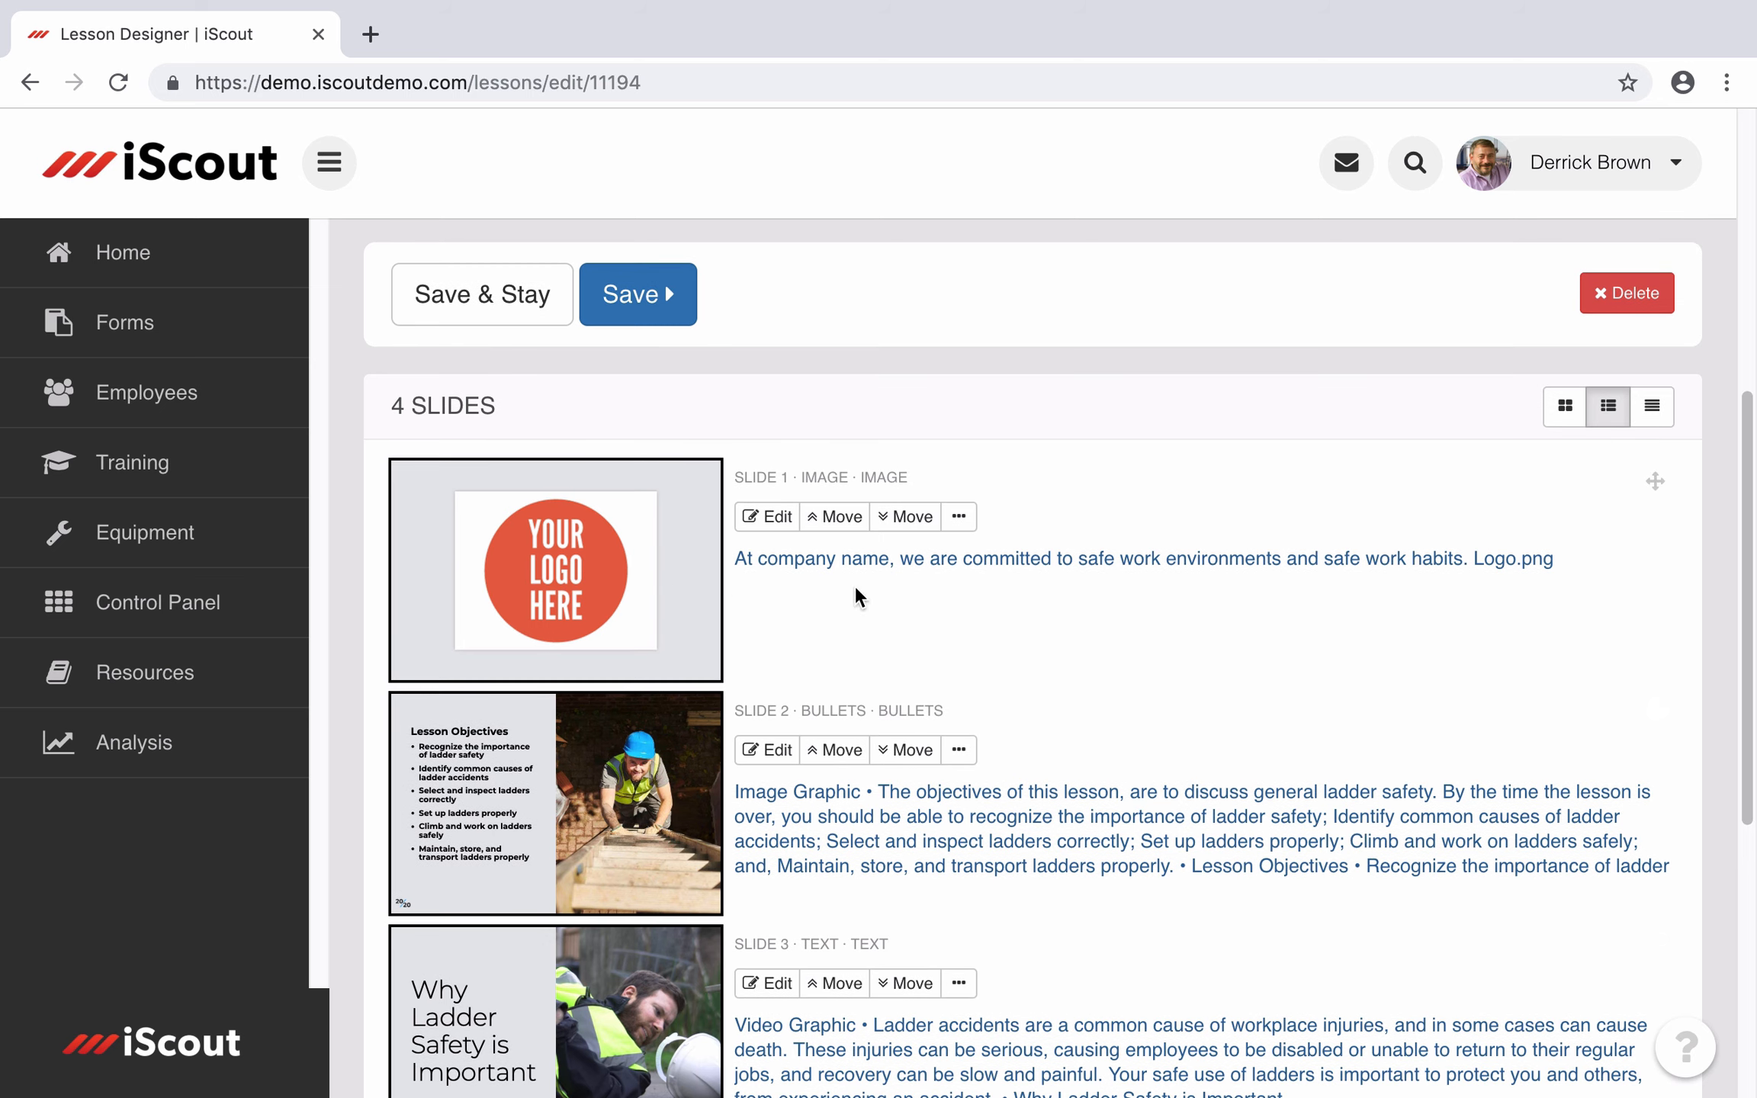
Step: Keep the logo slide first and add a new slide below slide 3
mouse_move(1656, 482)
mouse_down()
mouse_move(1654, 796)
mouse_move(1639, 497)
mouse_up()
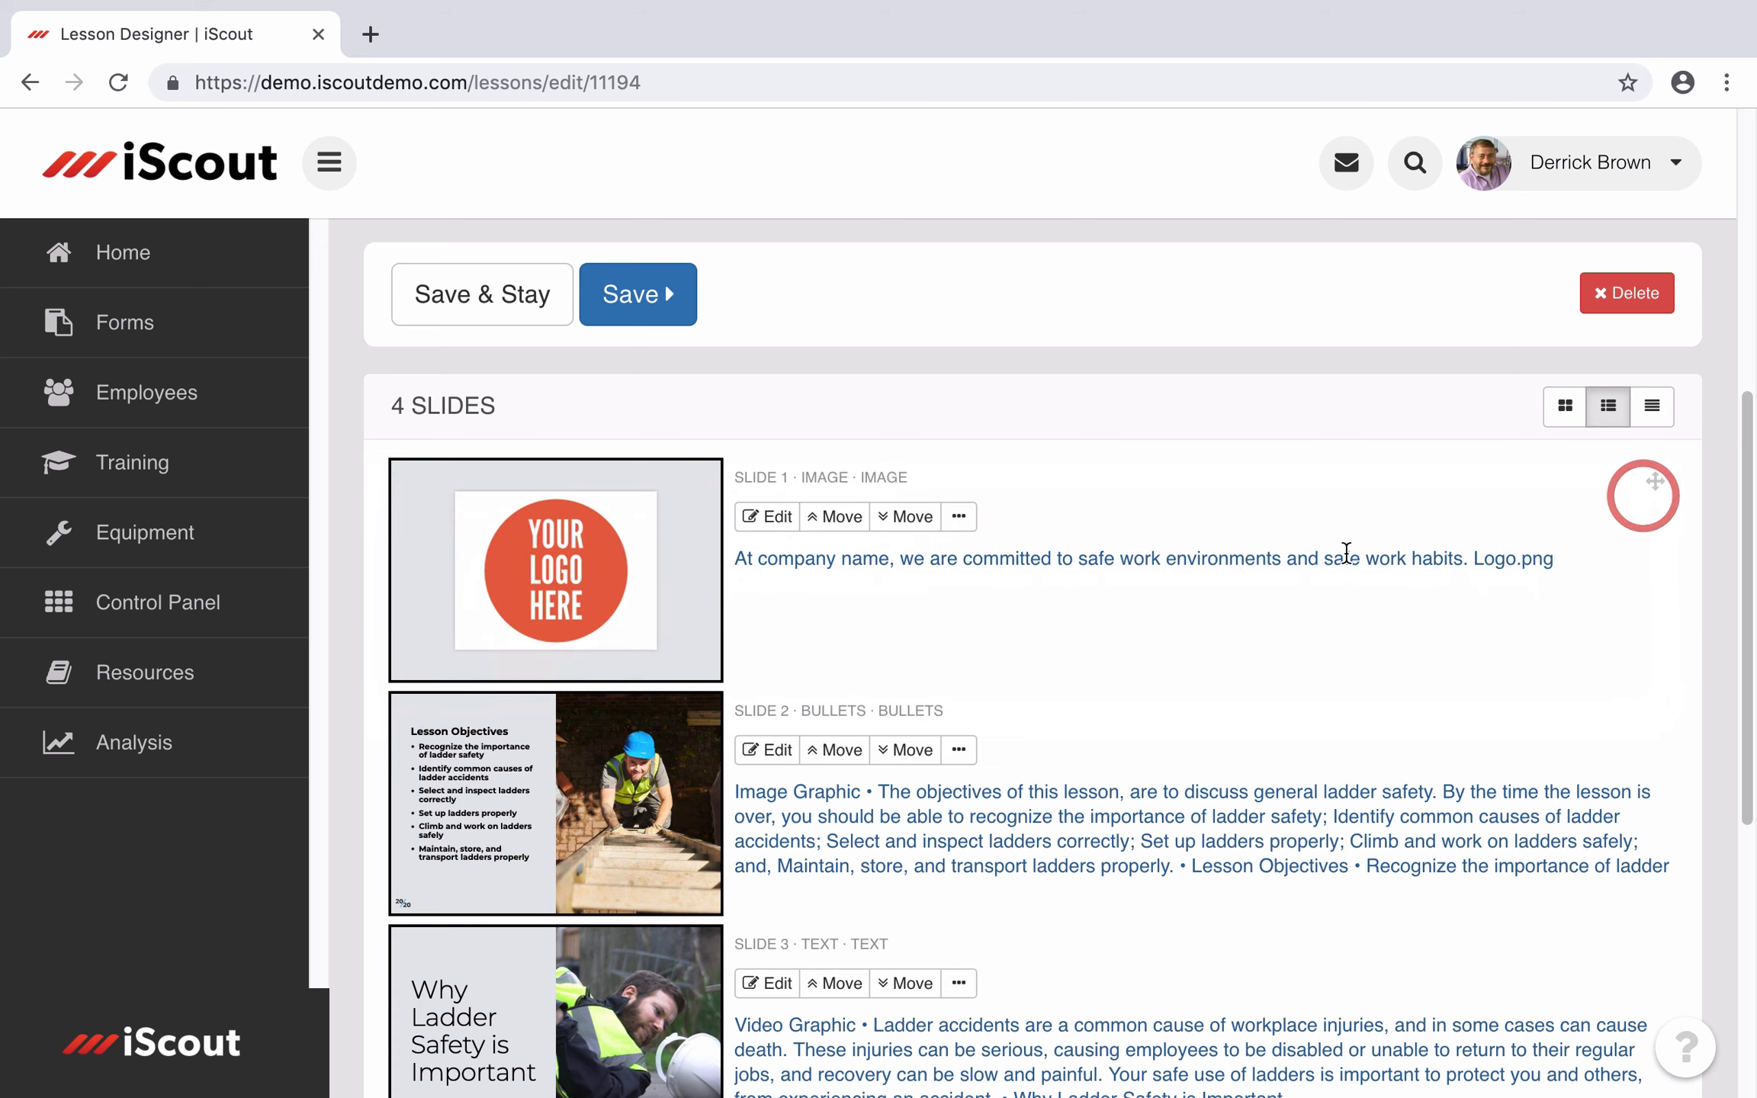
scroll(1247, 616, up, 2)
scroll(1247, 616, down, 4)
scroll(1246, 616, down, 5)
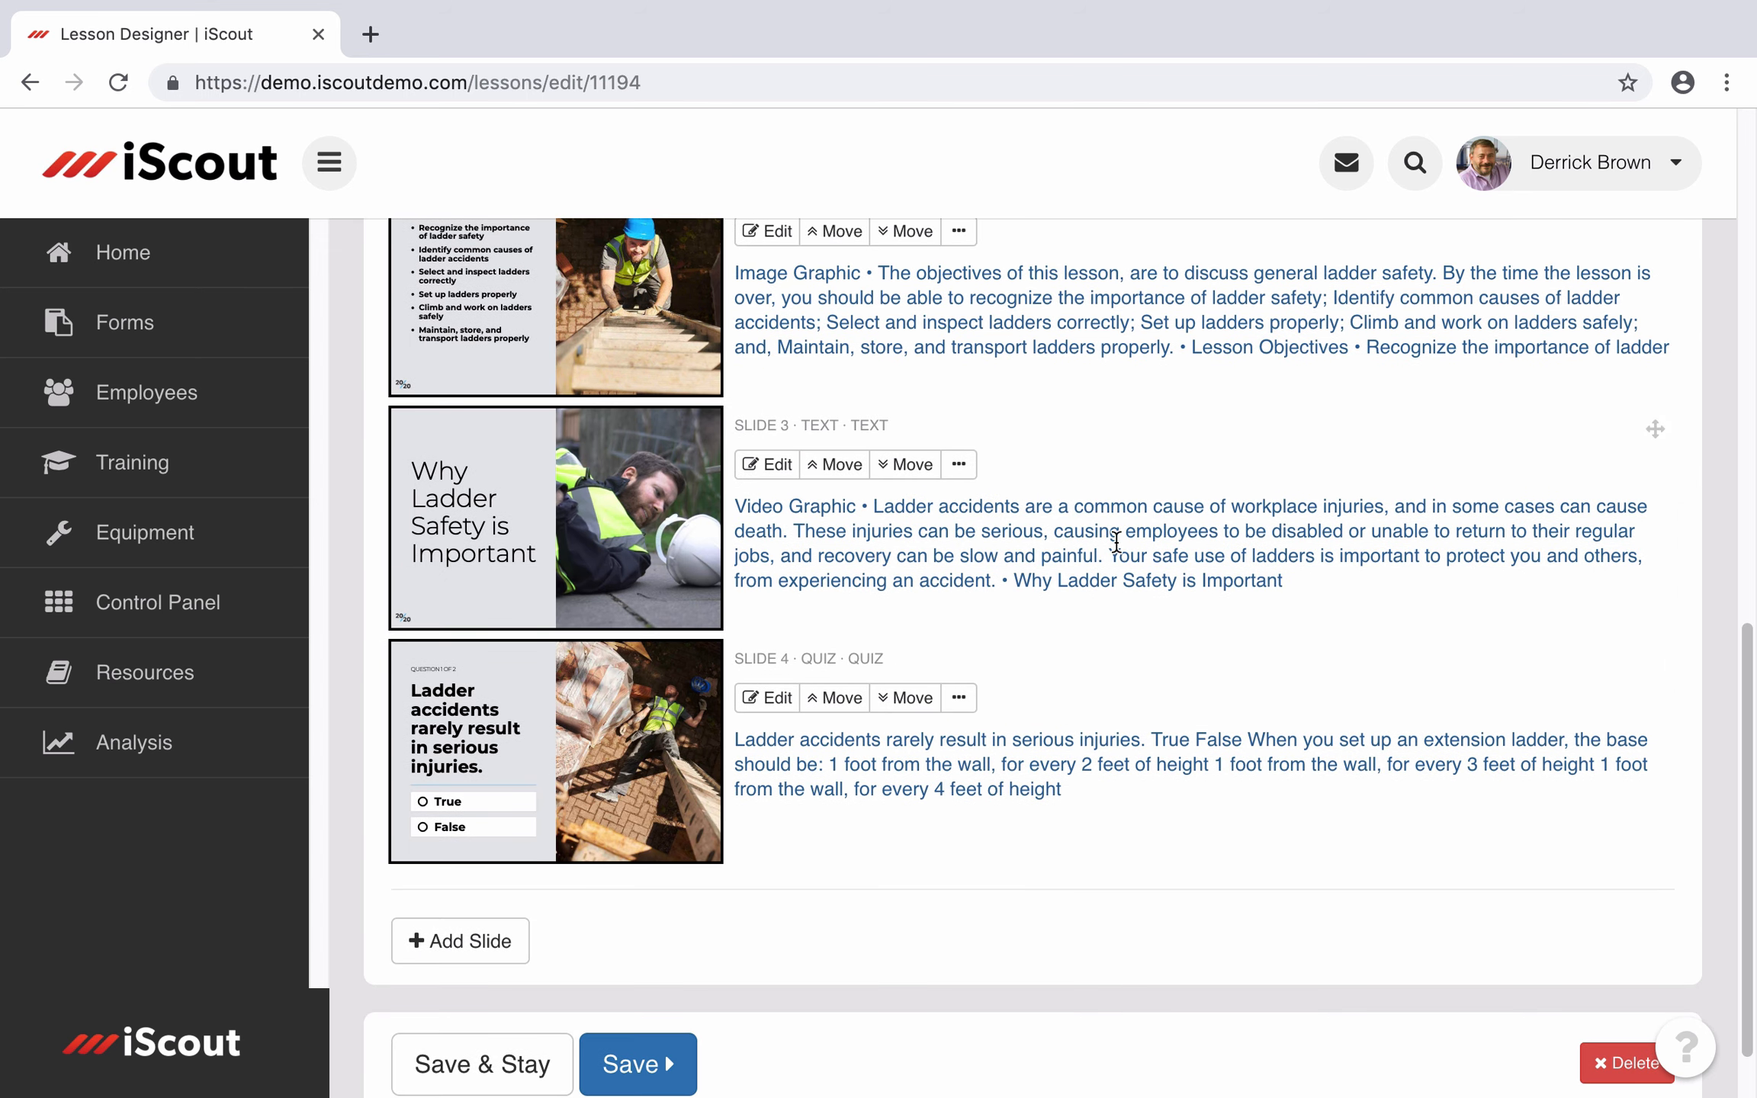
click(959, 464)
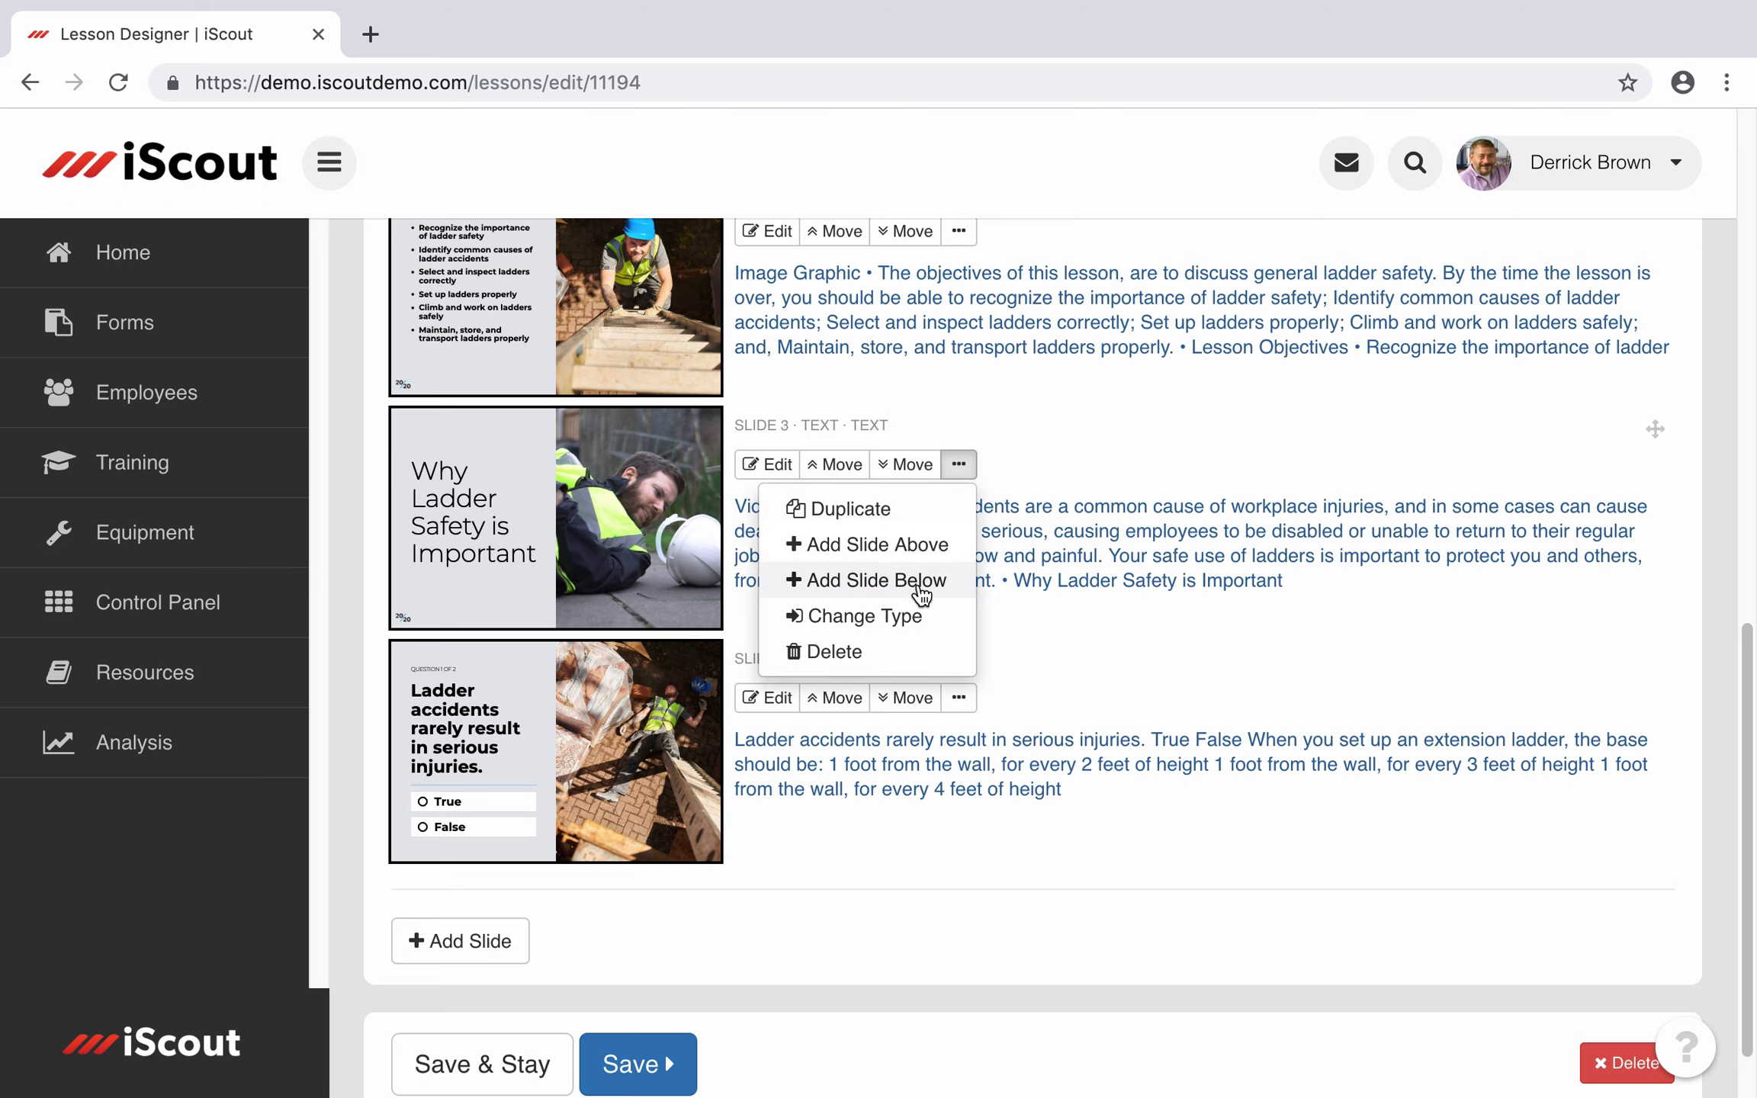
click(915, 584)
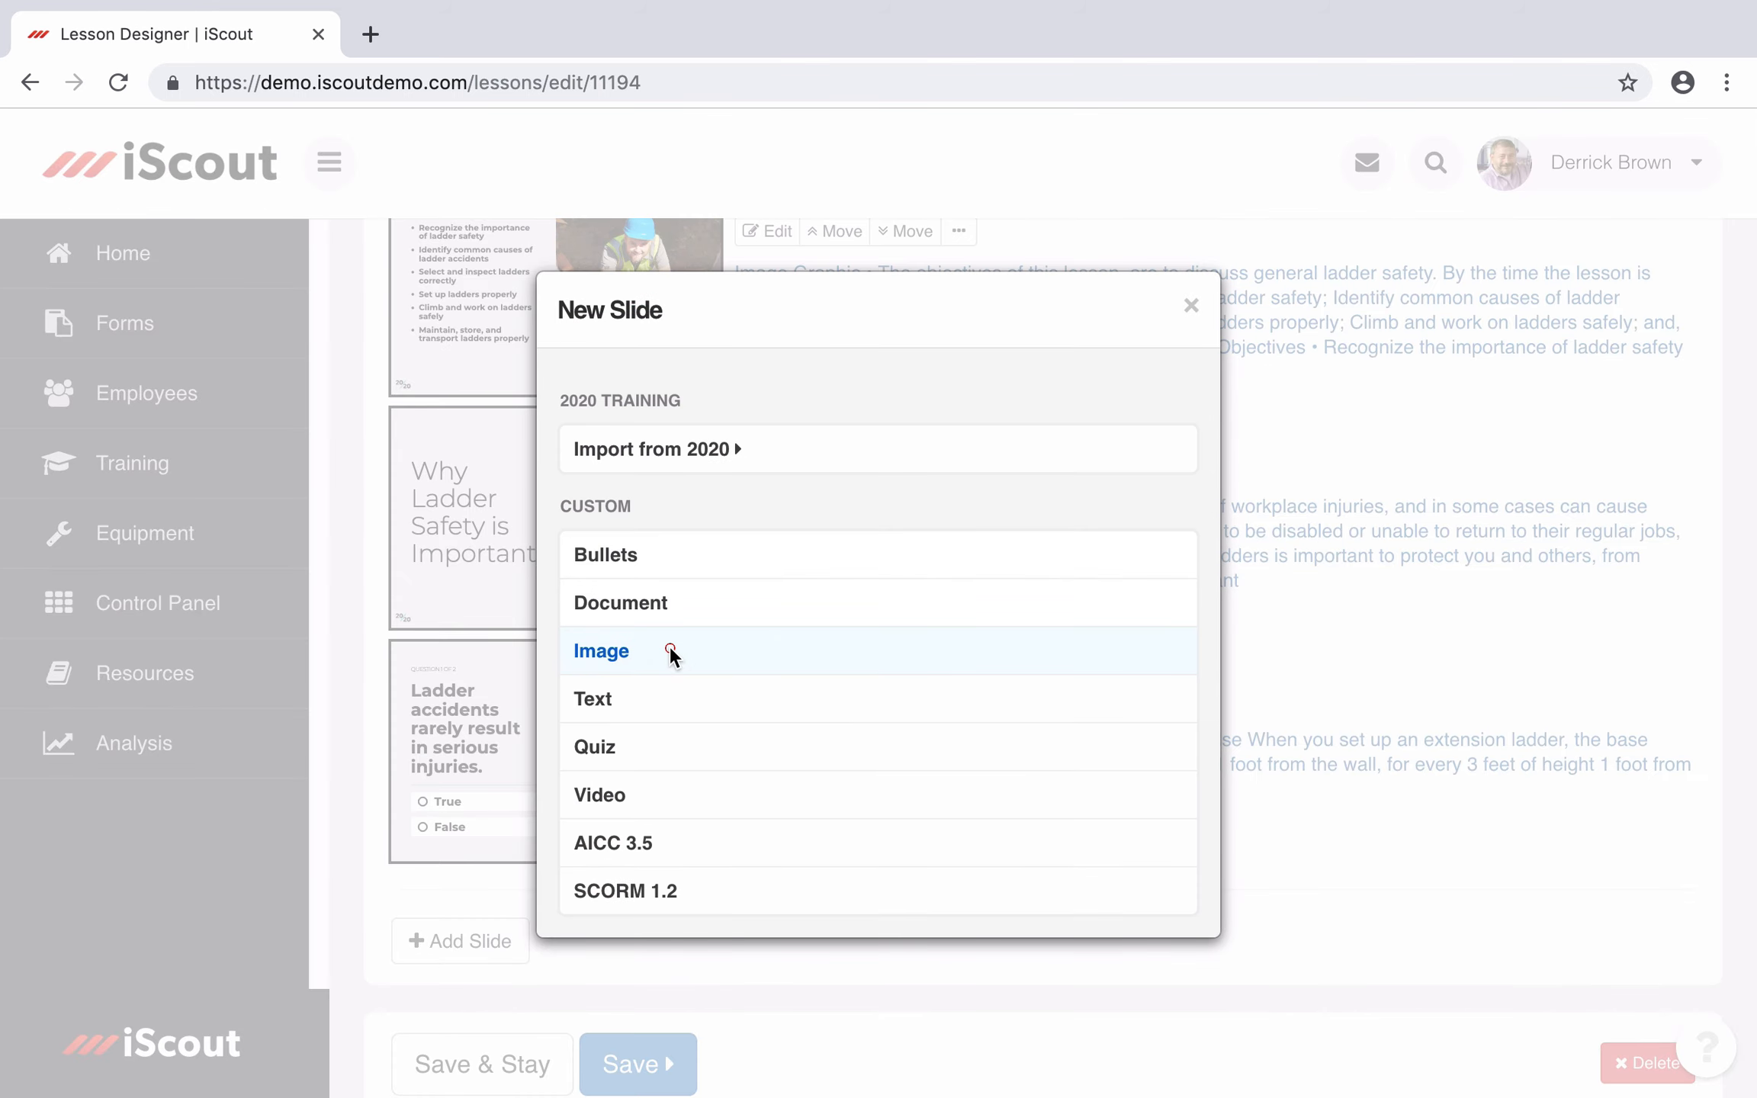
Step: Make the new slide an Image slide showing the uploaded Ladder Types.jpg
click(674, 652)
click(673, 292)
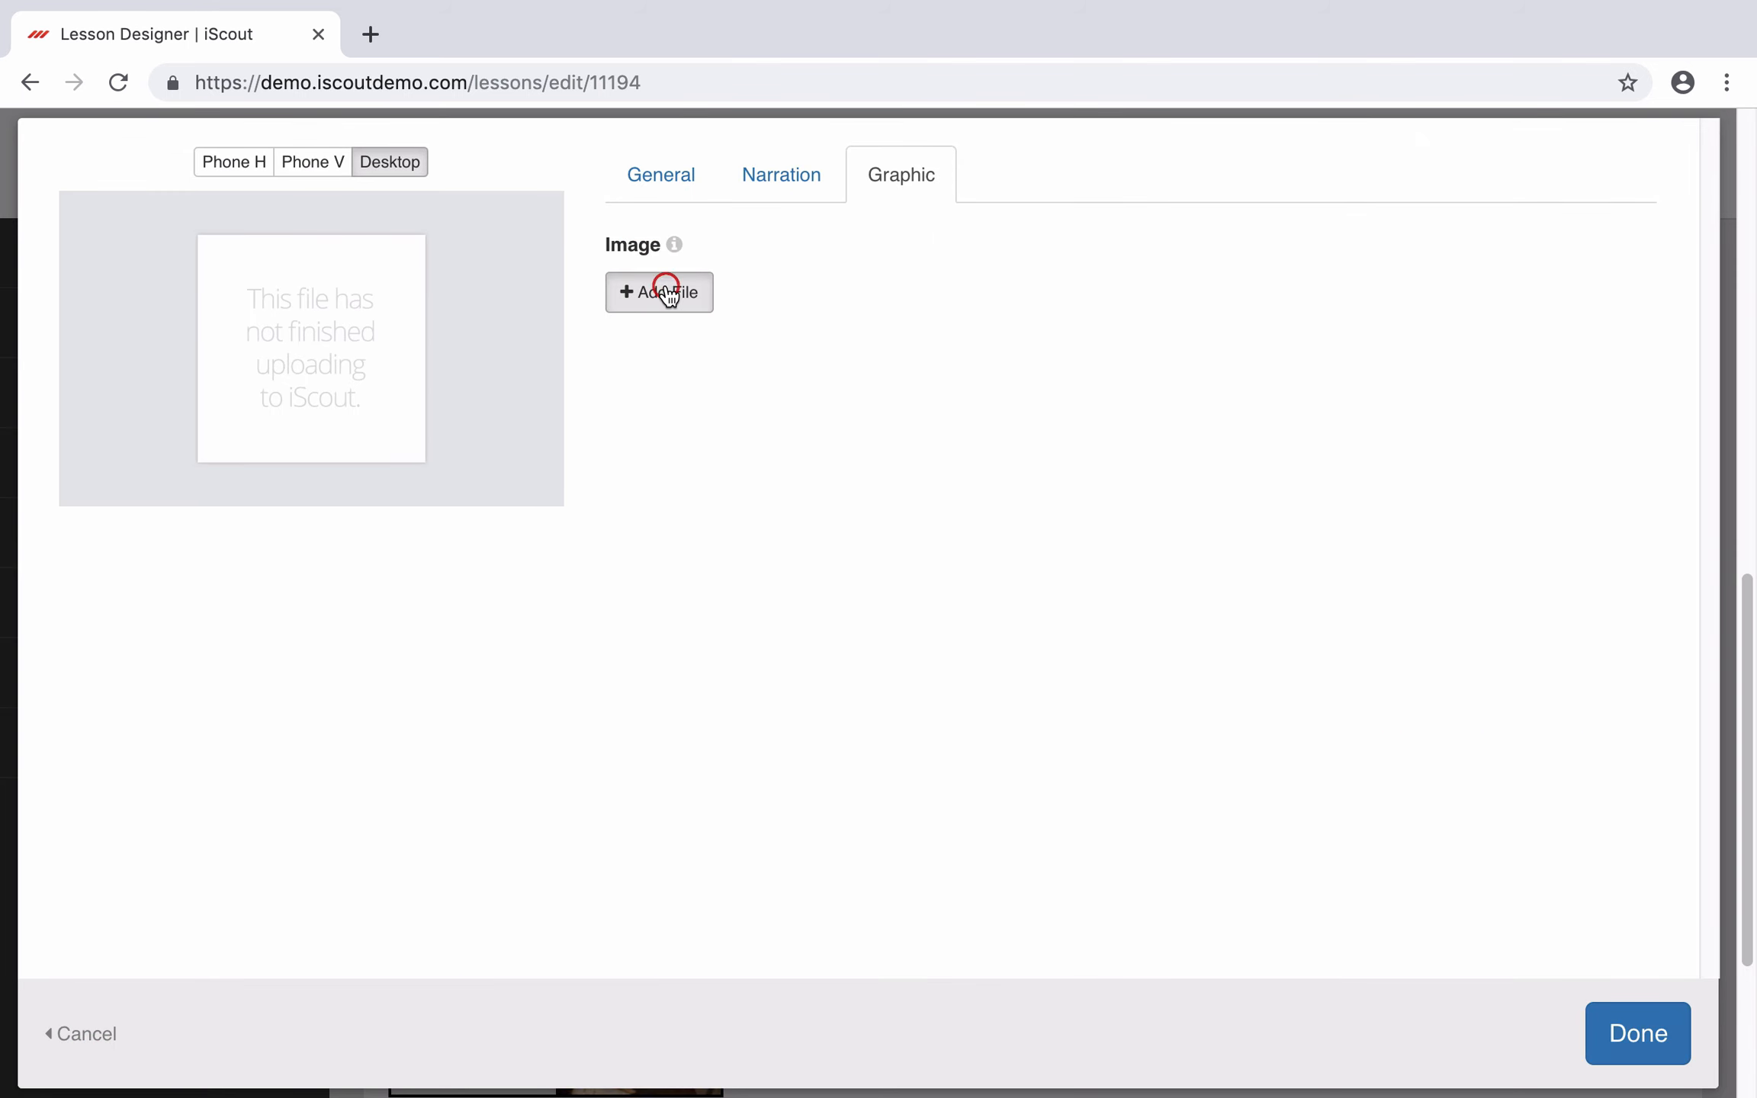
click(664, 285)
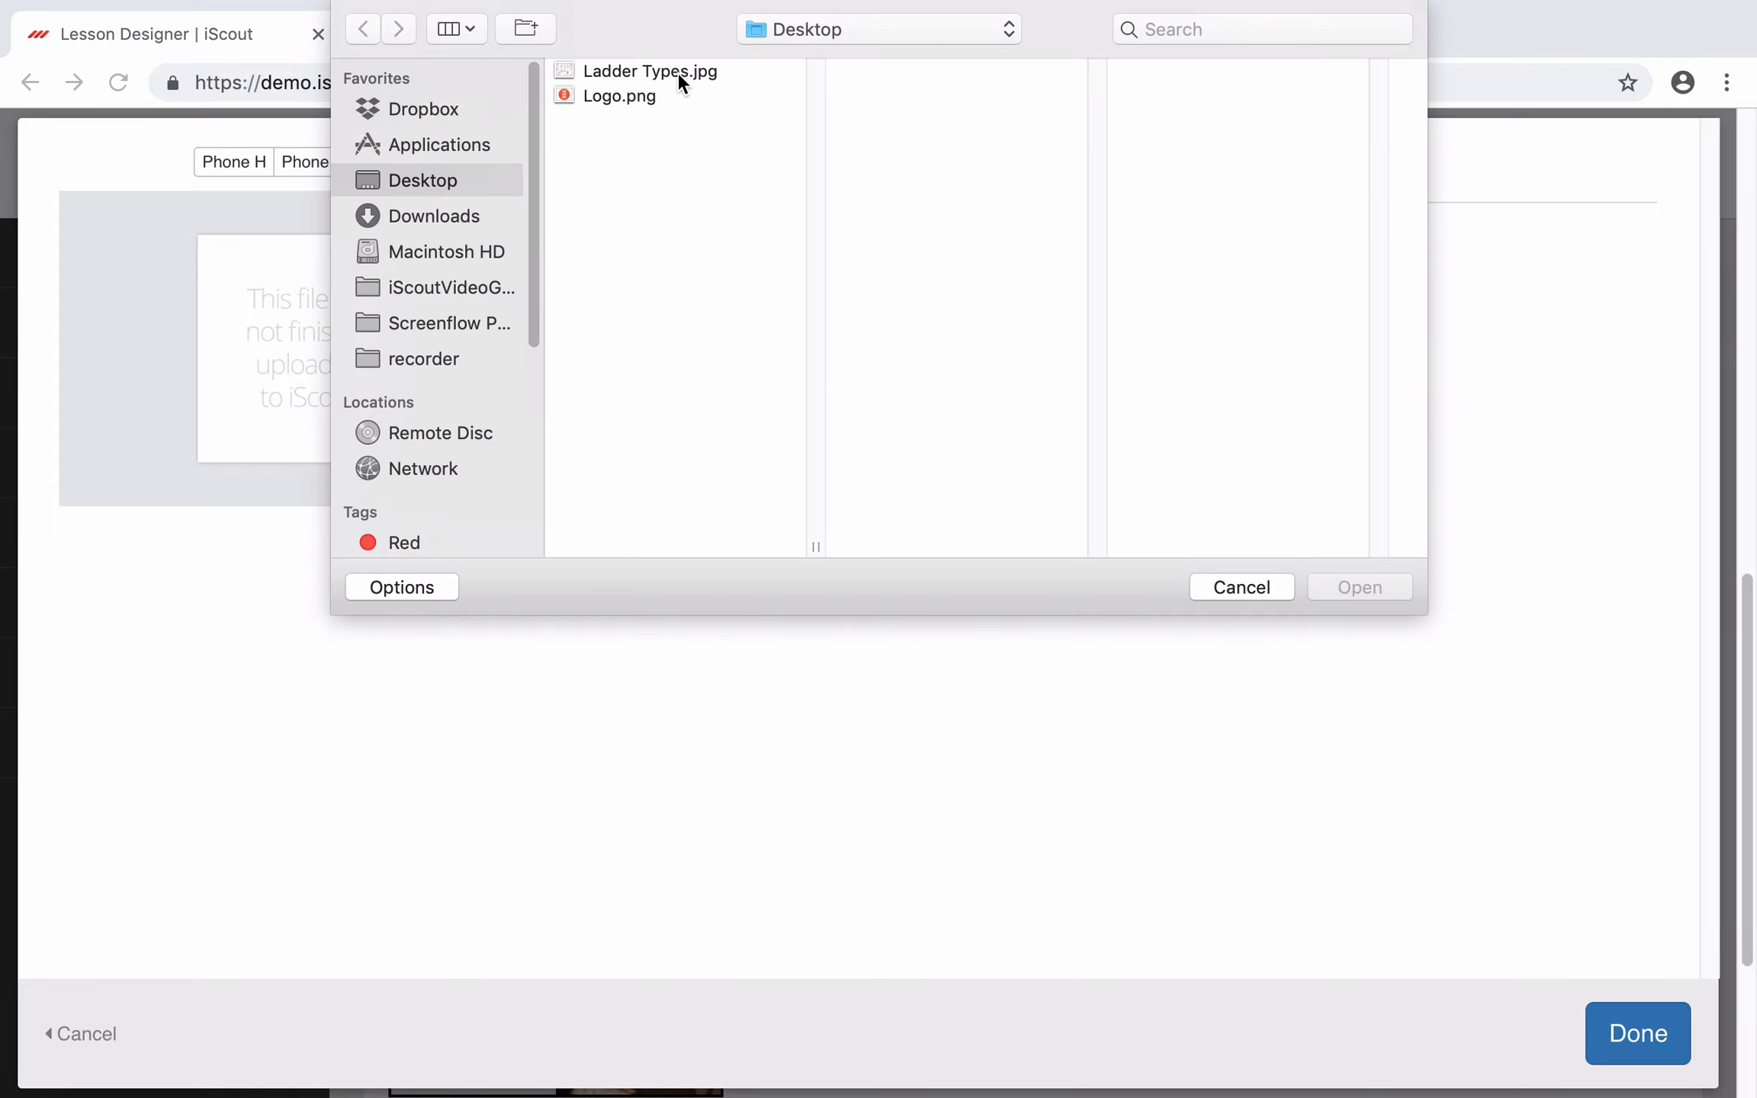
click(677, 73)
click(1379, 587)
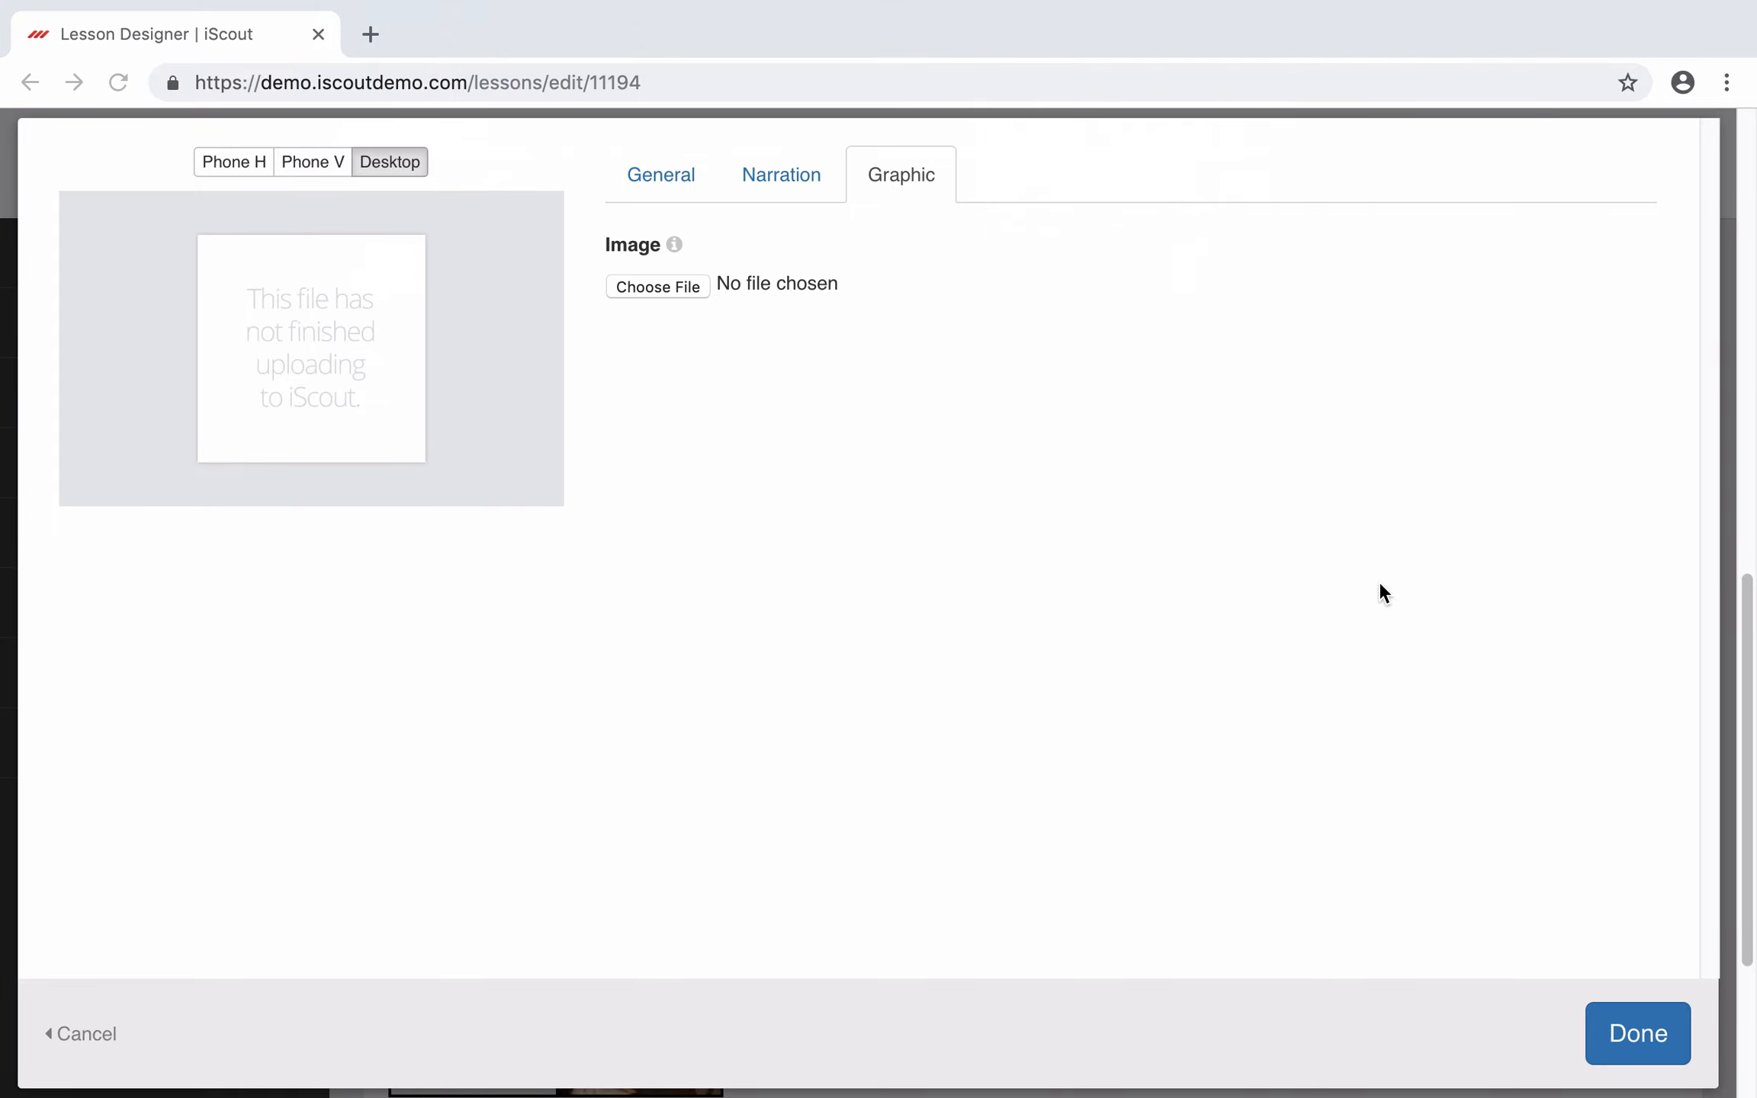
Step: Require narration with the text 'These are ladders' and listen to it
click(778, 177)
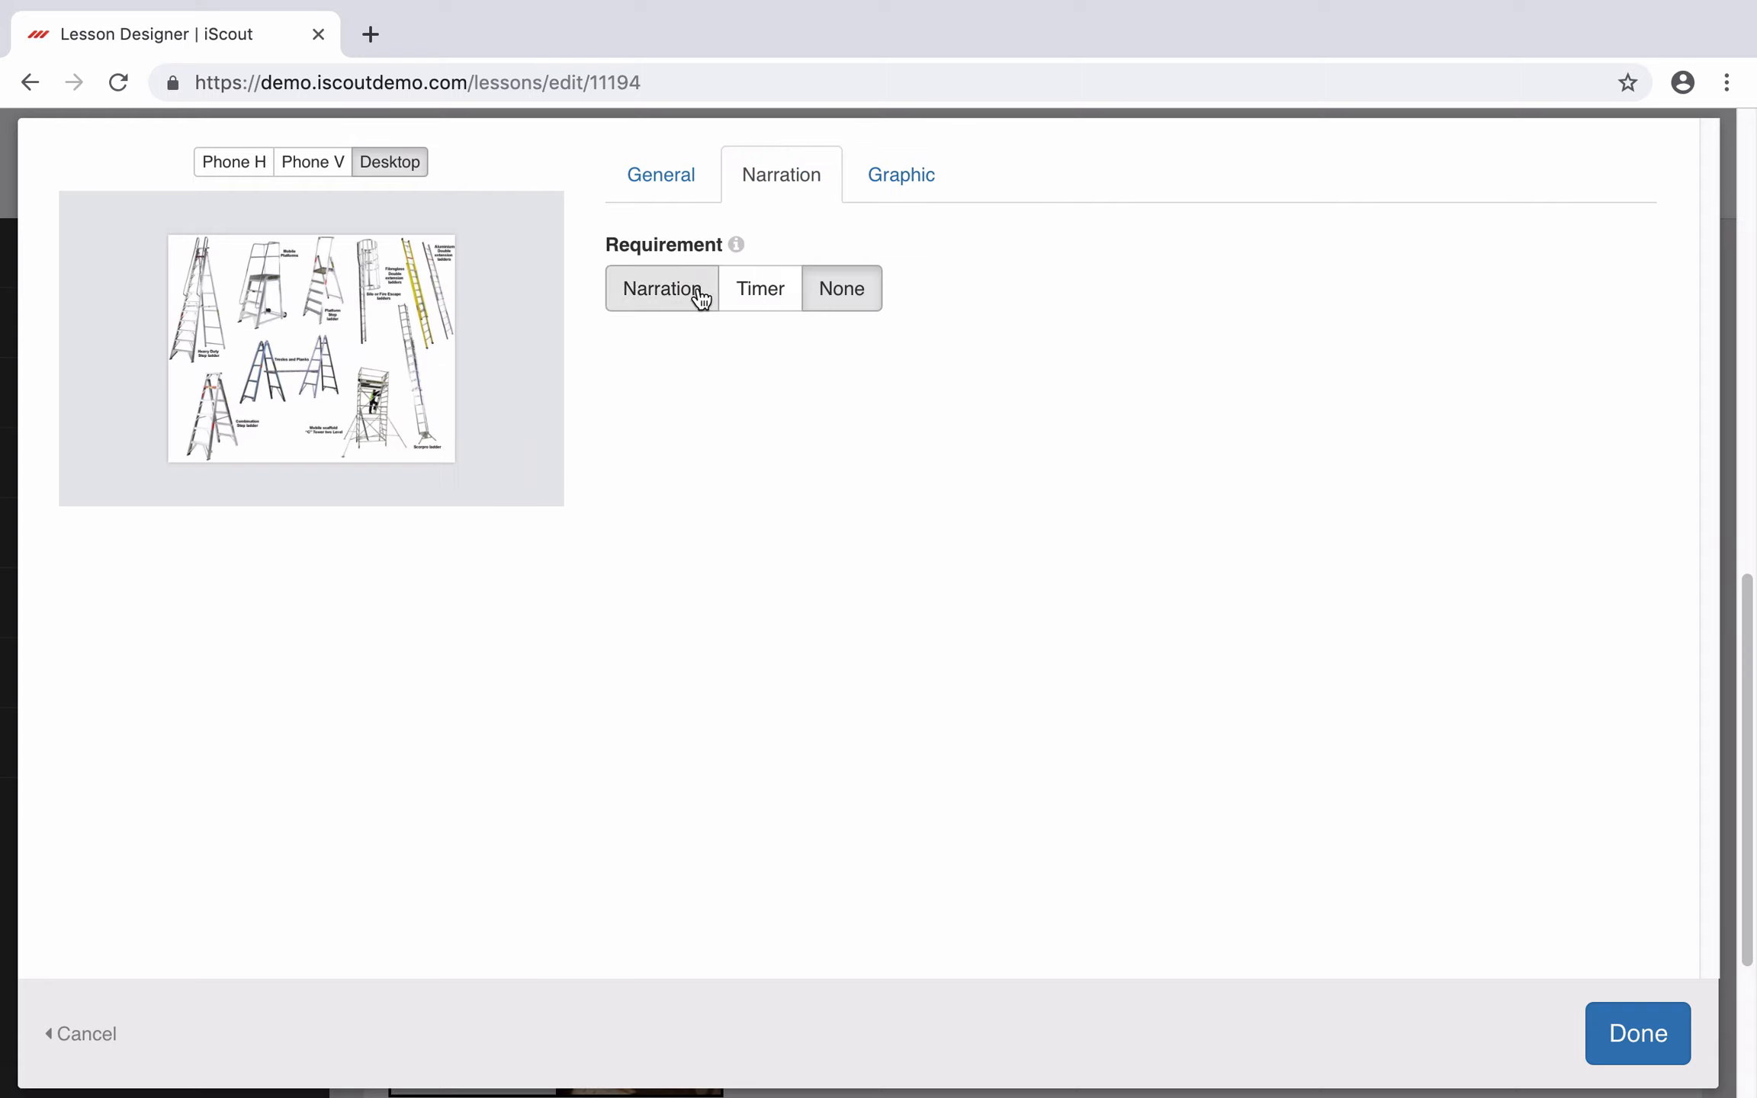
click(663, 290)
click(984, 594)
text(T)
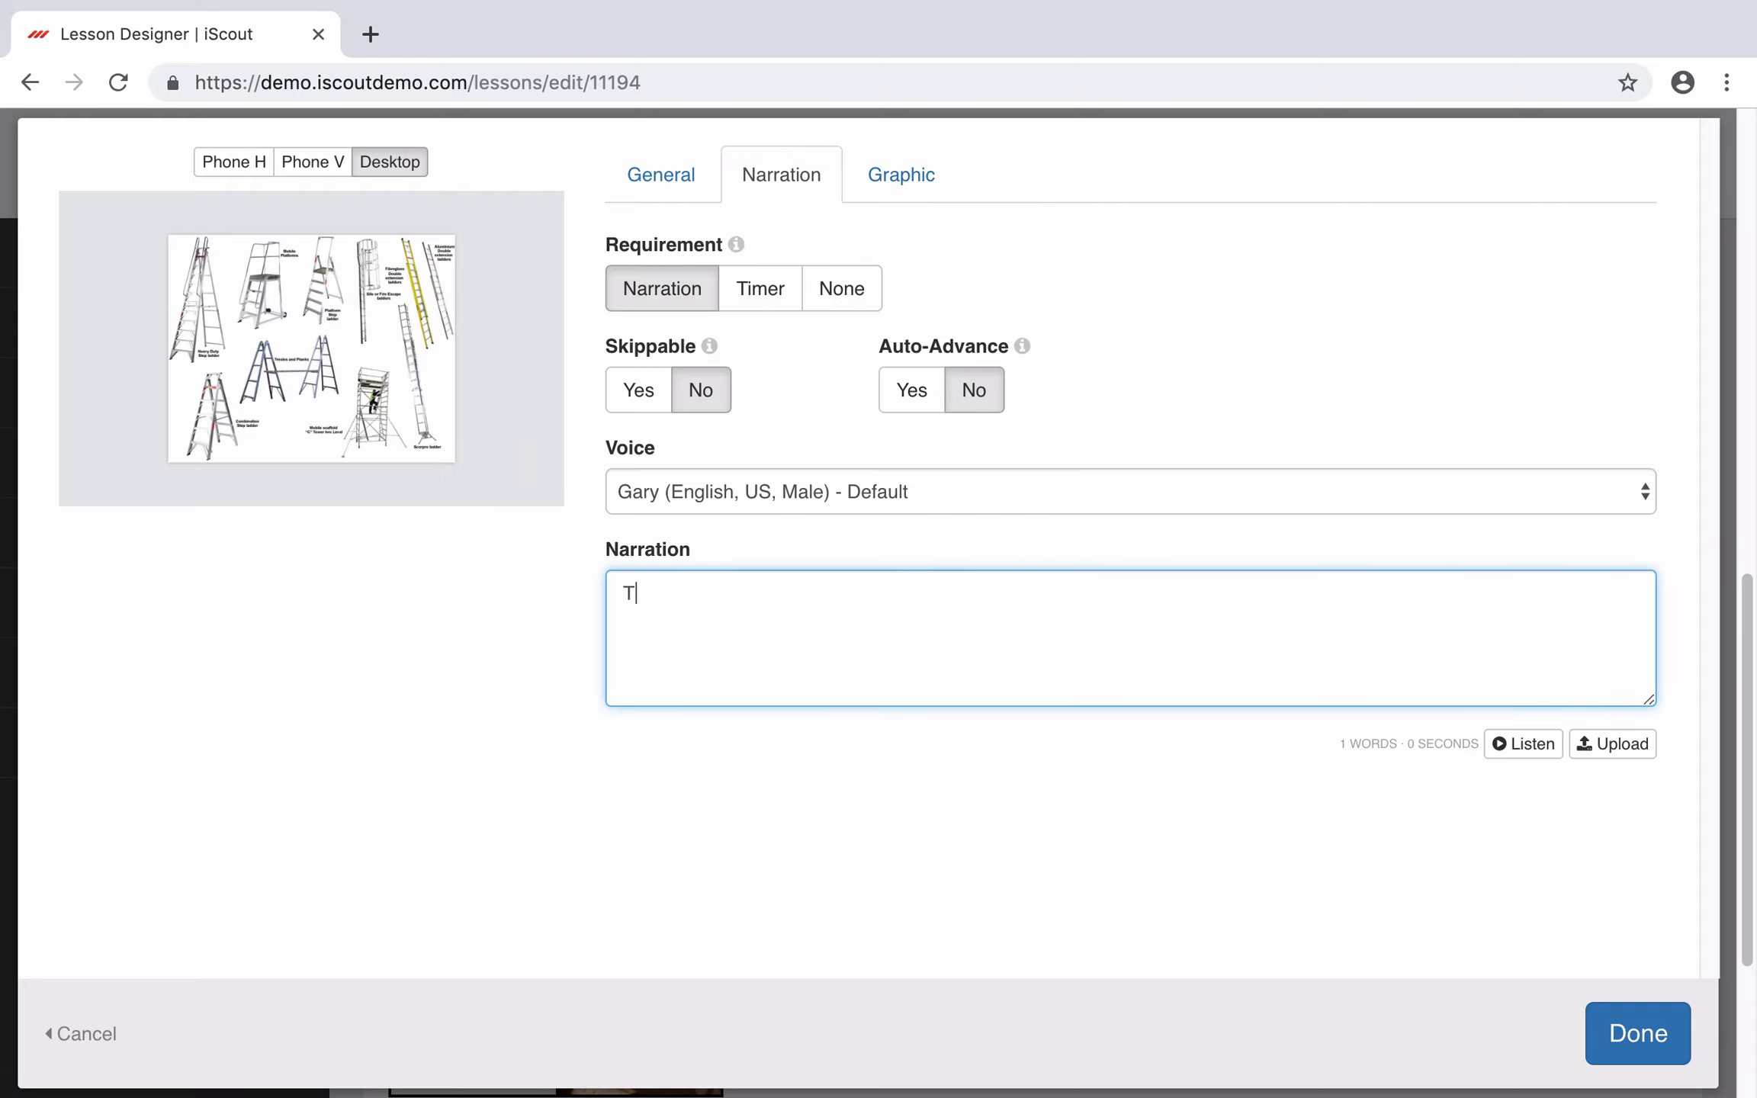
text(hesde ar)
key(BackSpace)
key(BackSpace)
key(BackSpace)
text(re ladders.)
click(1529, 741)
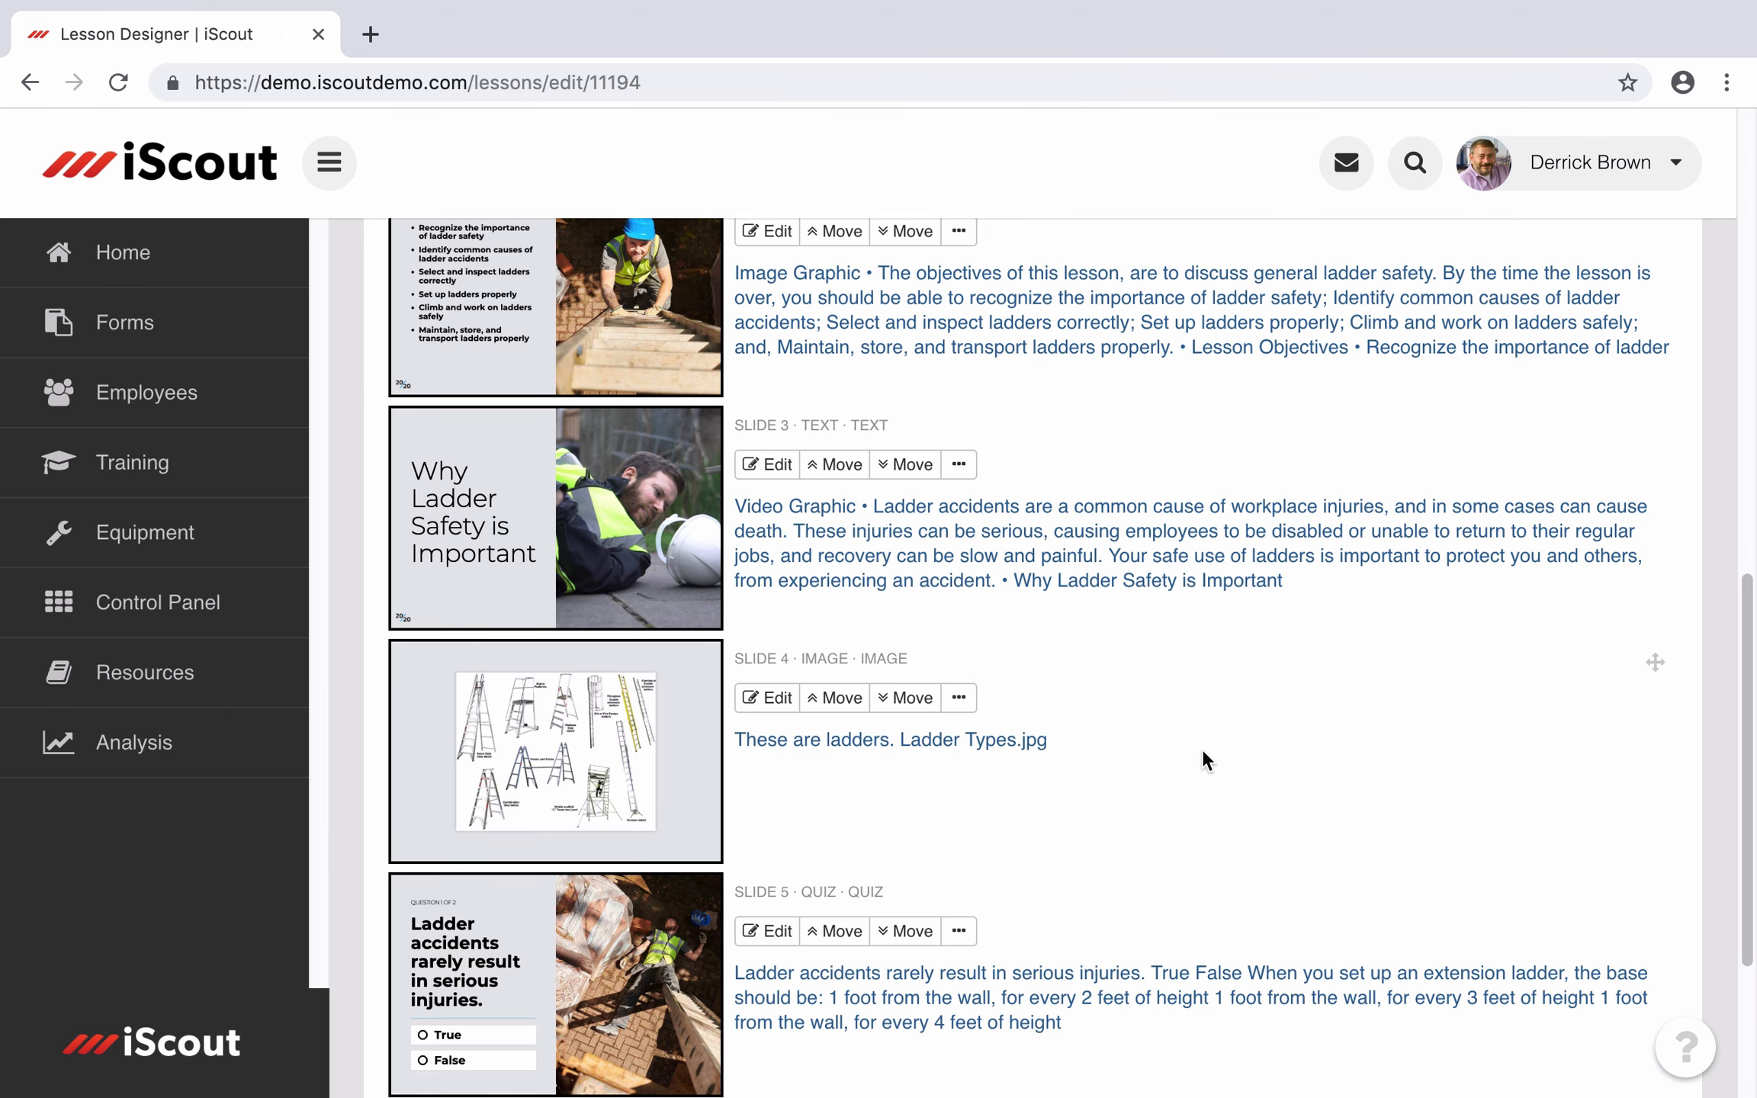
Step: Open the quiz slide for editing
scroll(1201, 759, up, 3)
scroll(1205, 759, down, 1)
scroll(1203, 759, down, 5)
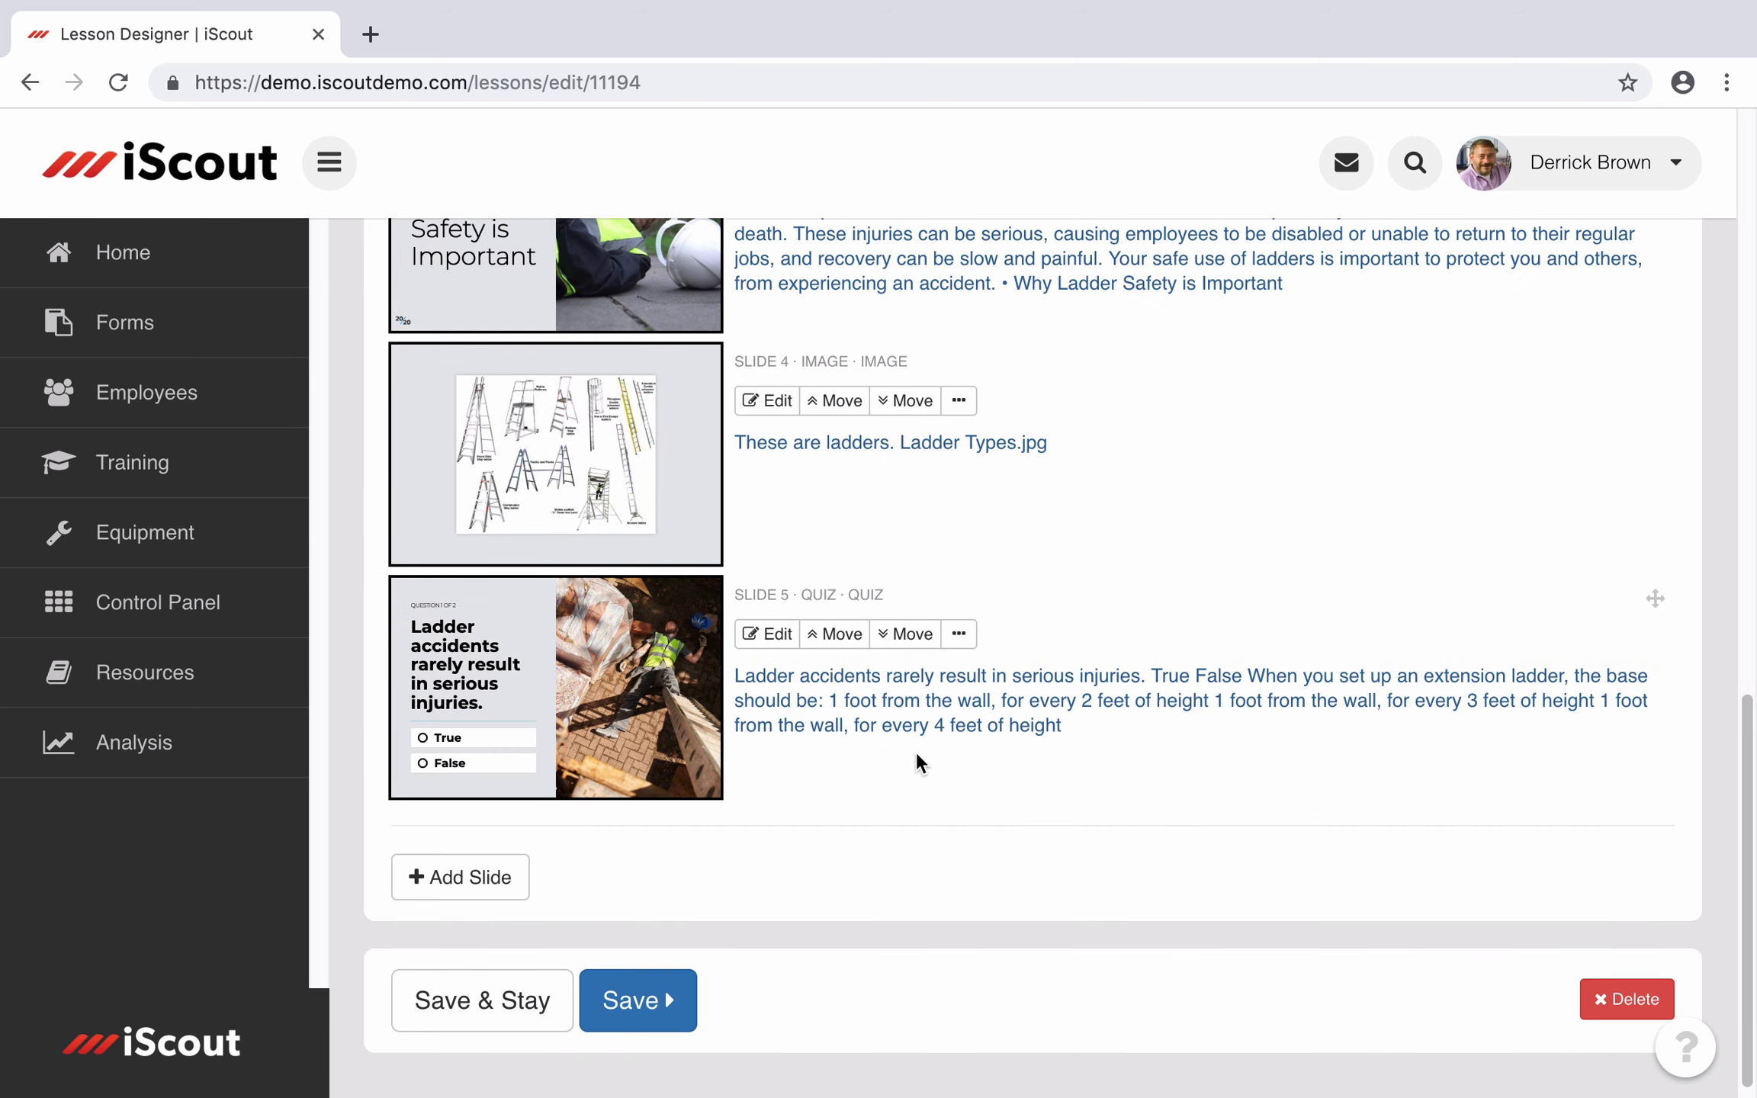
click(774, 632)
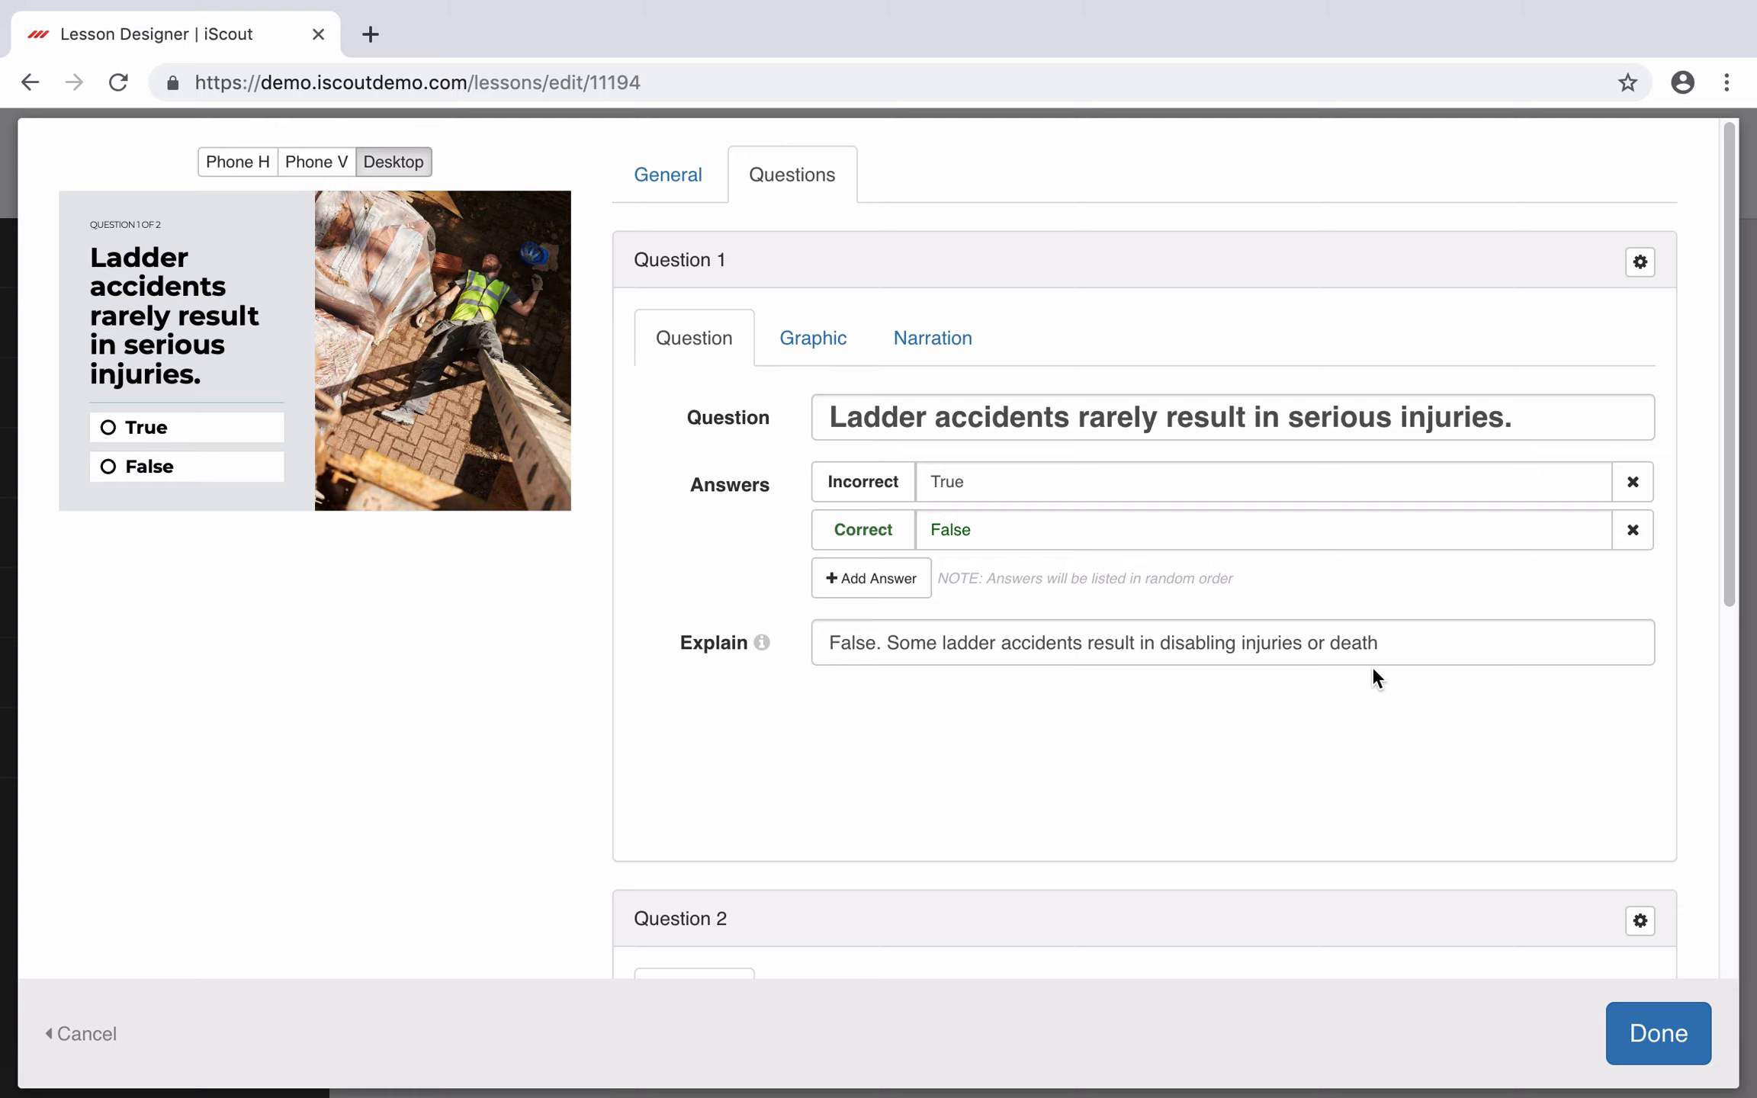
Step: Review Question 1's Graphic, Narration and Question tabs, then move on to Question 2
click(813, 341)
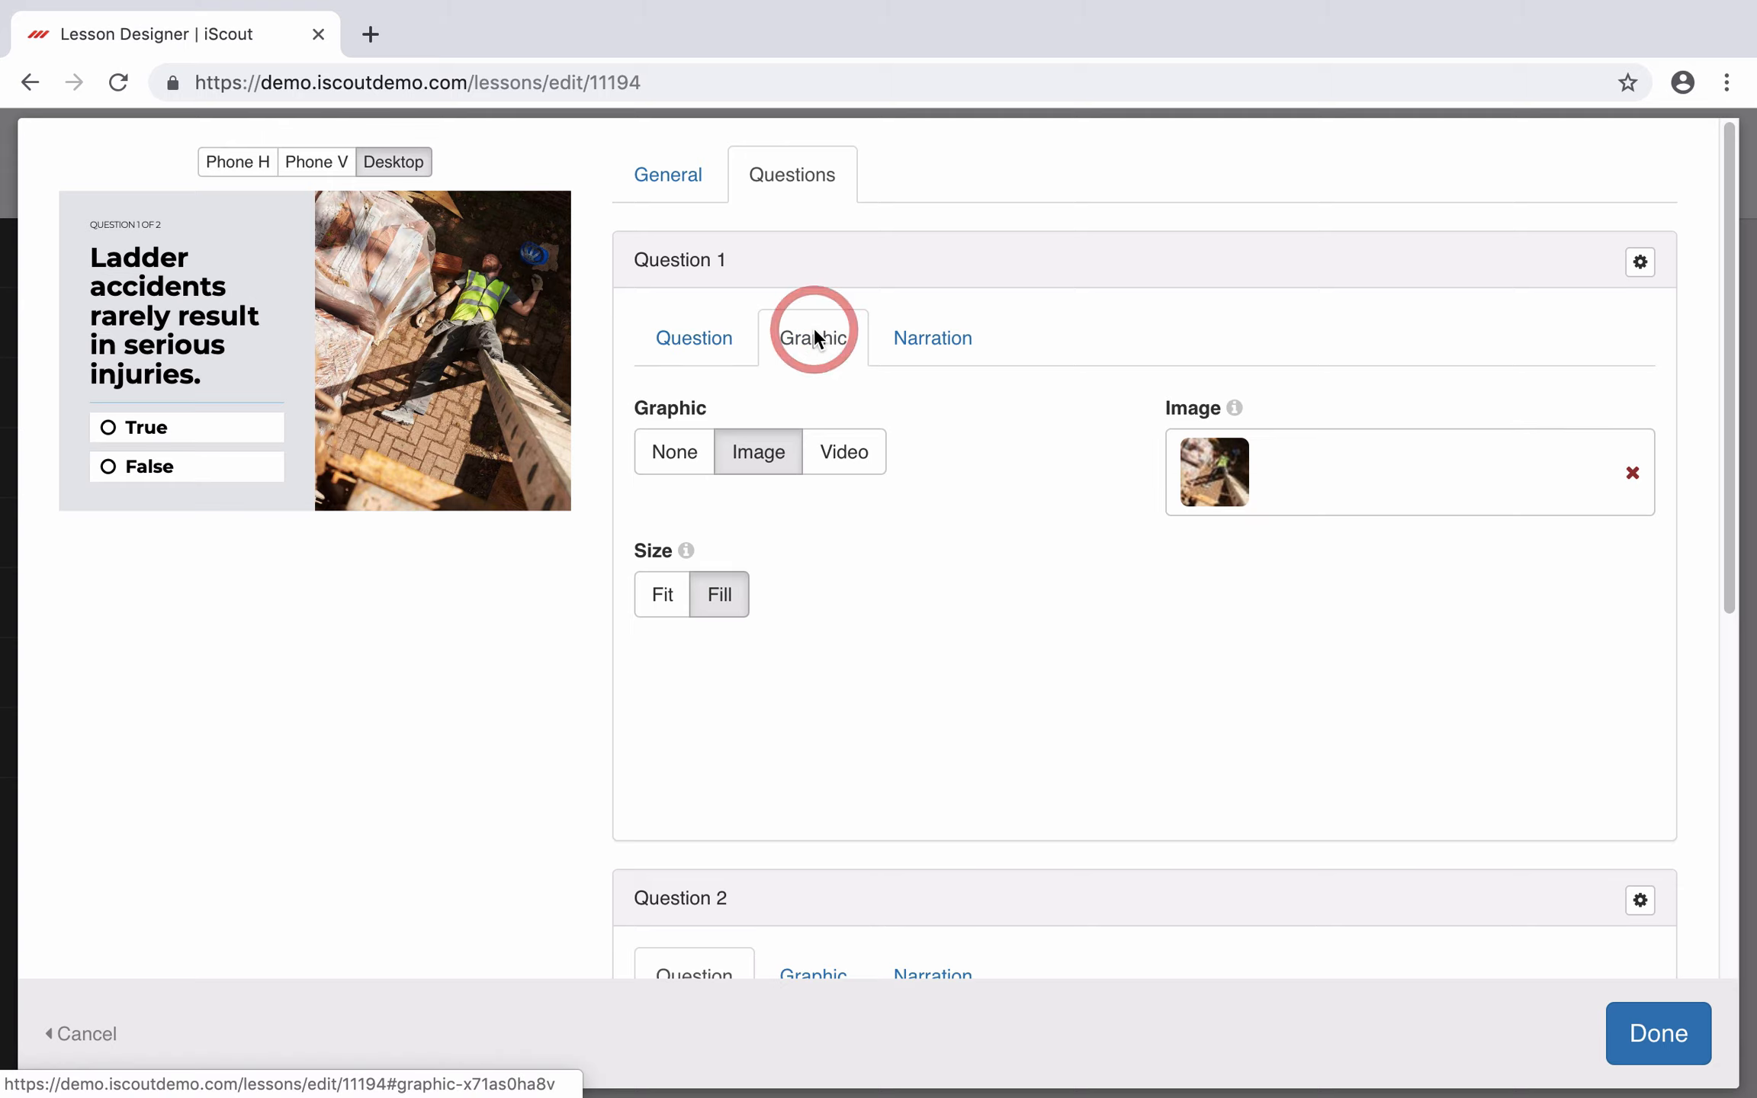
click(929, 350)
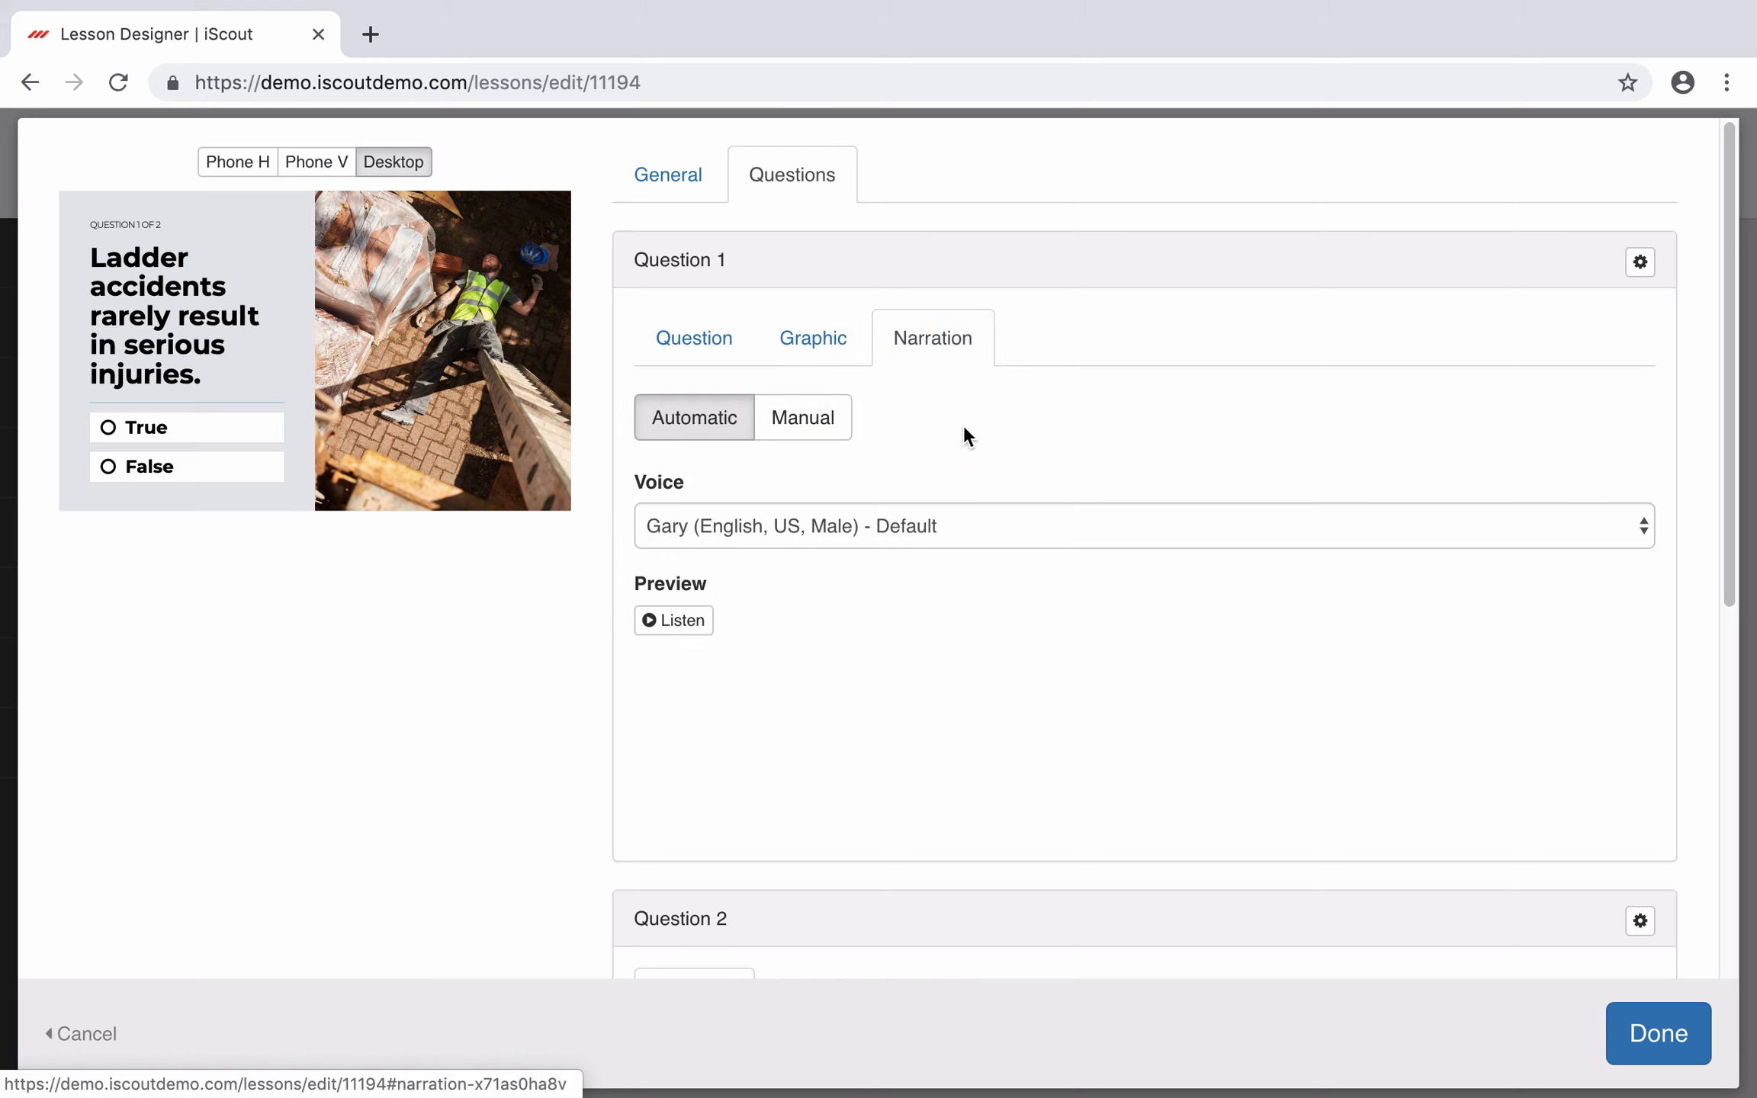
click(705, 340)
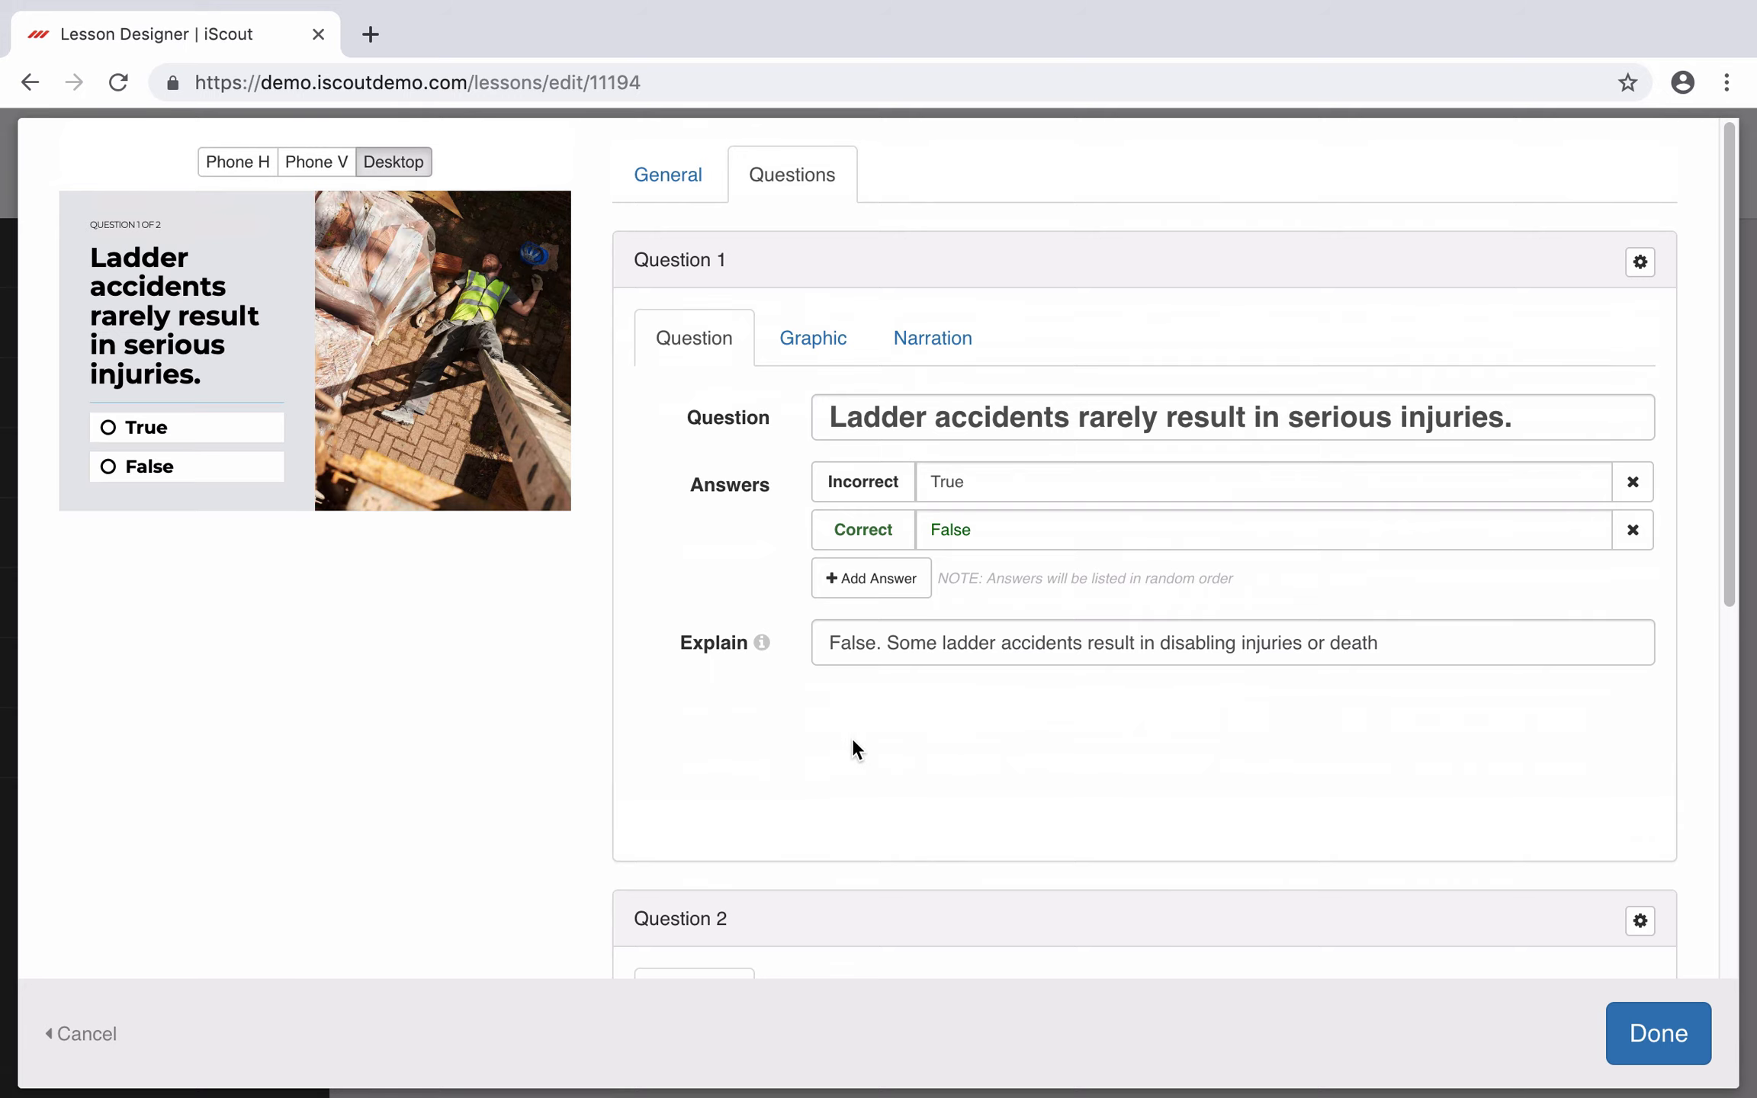
scroll(852, 737, down, 5)
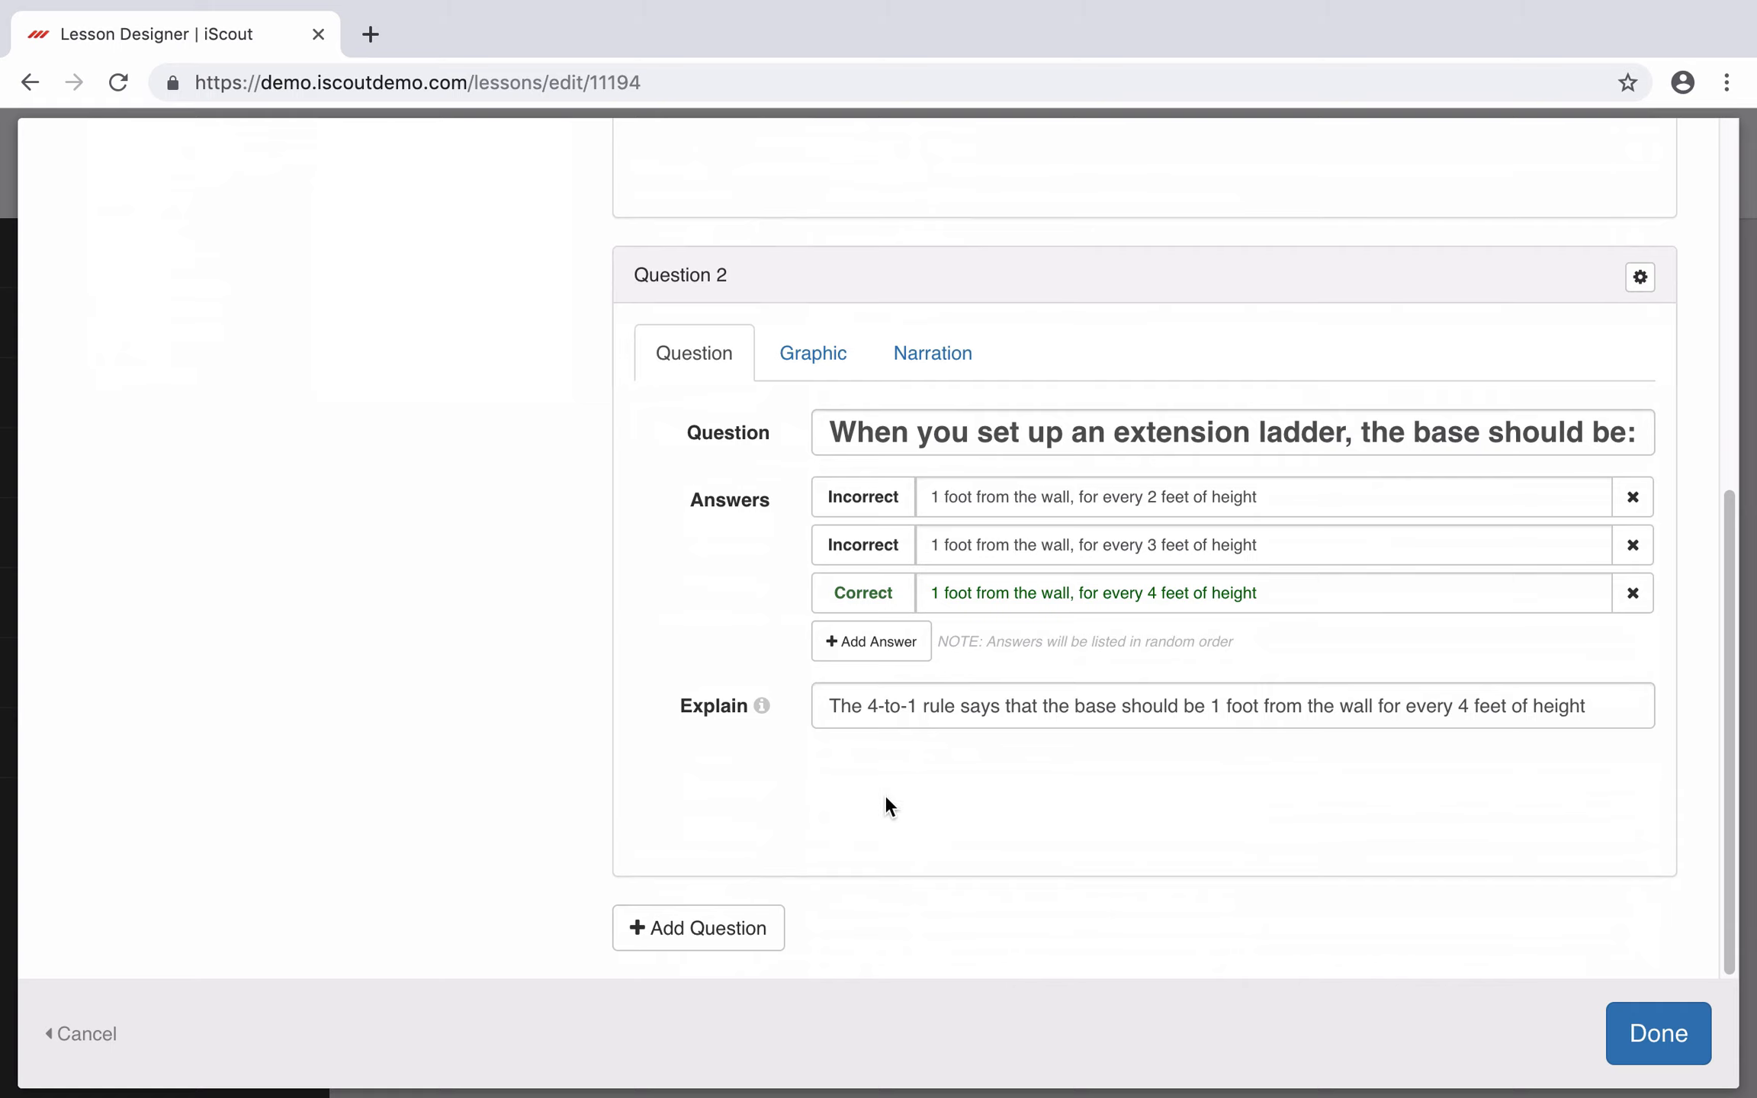
Step: Add a third quiz question with four answer rows and check its graphic options
click(677, 929)
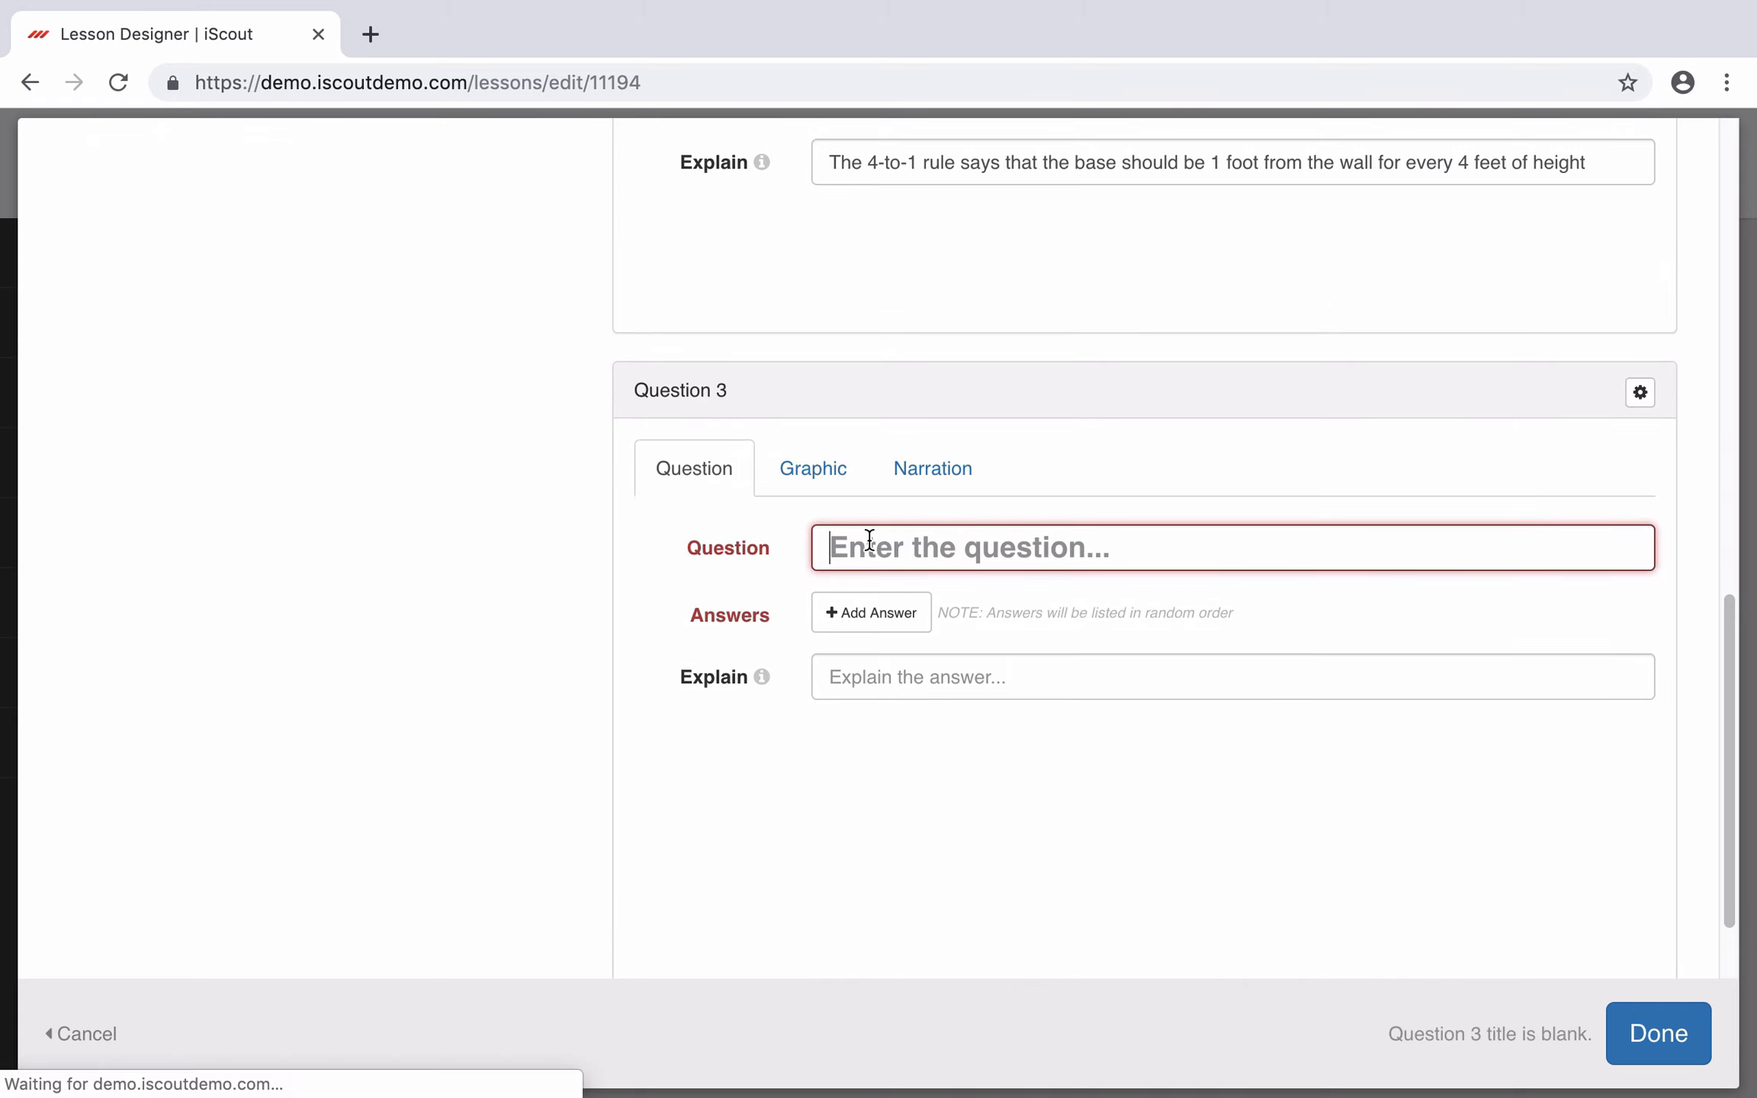
click(912, 622)
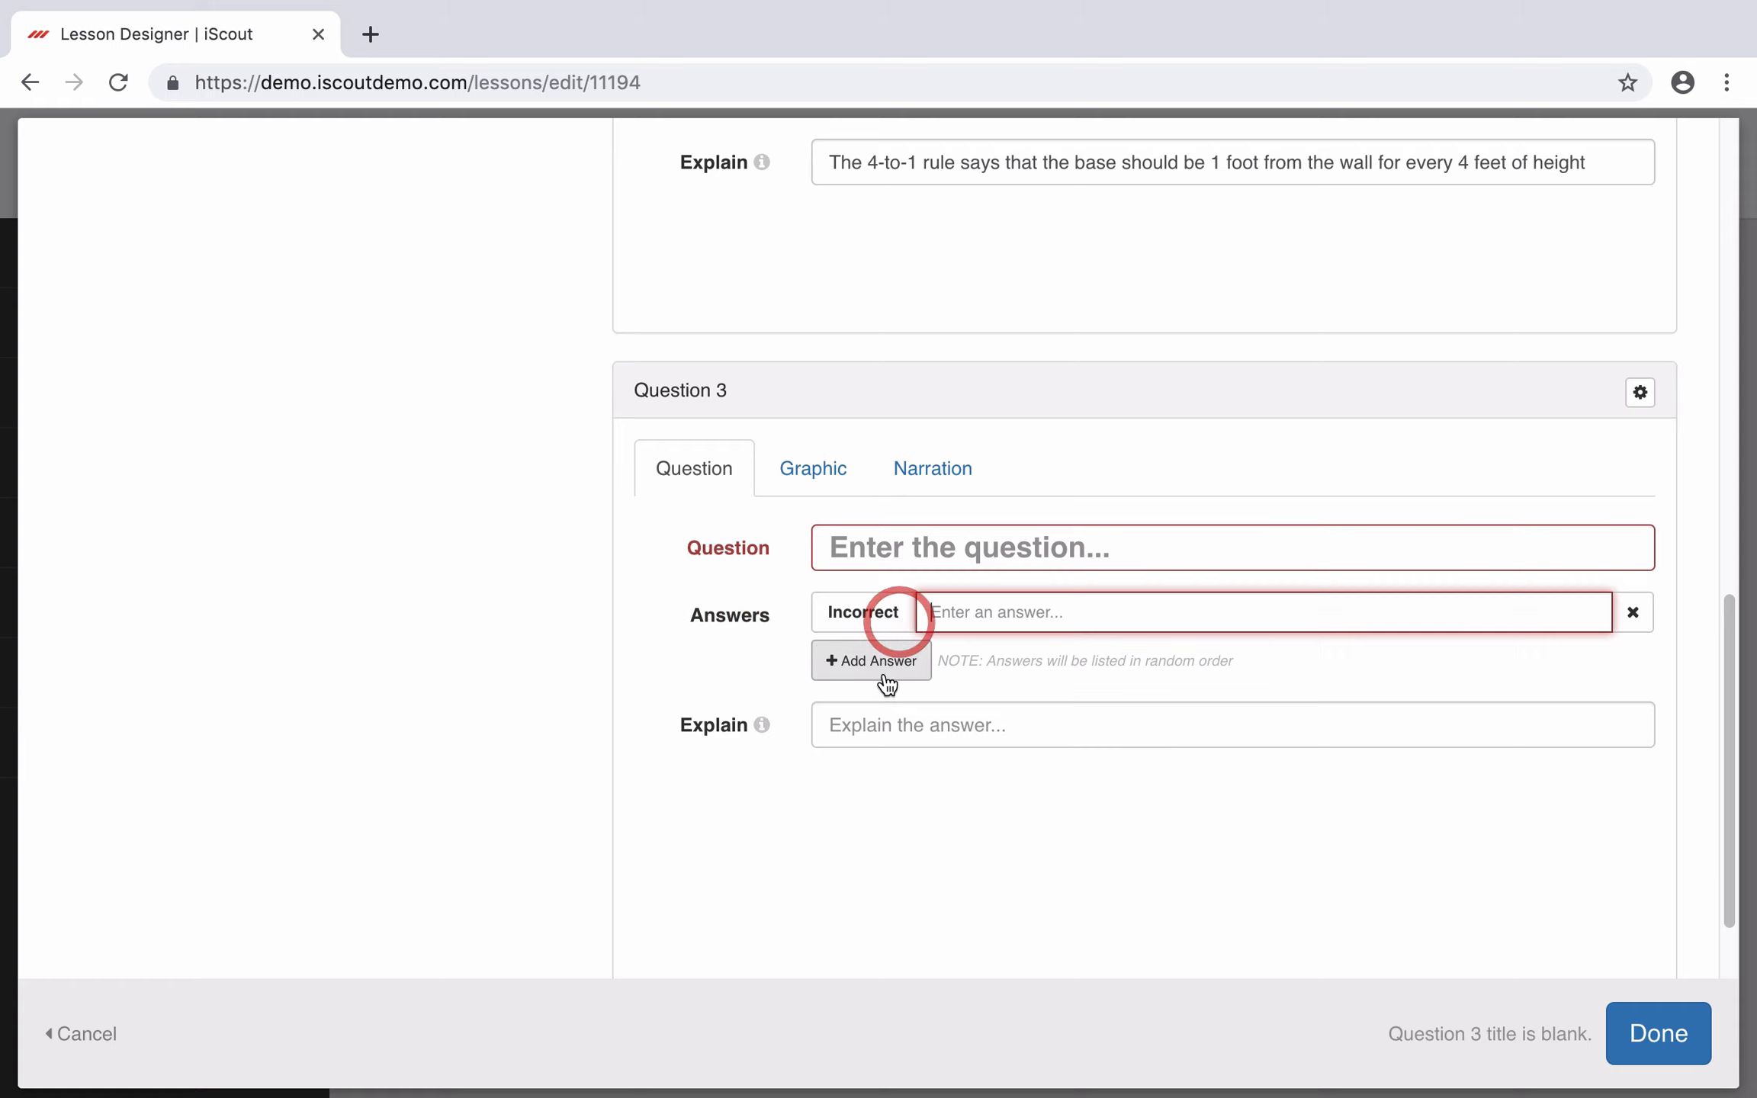
click(886, 663)
click(911, 710)
click(890, 759)
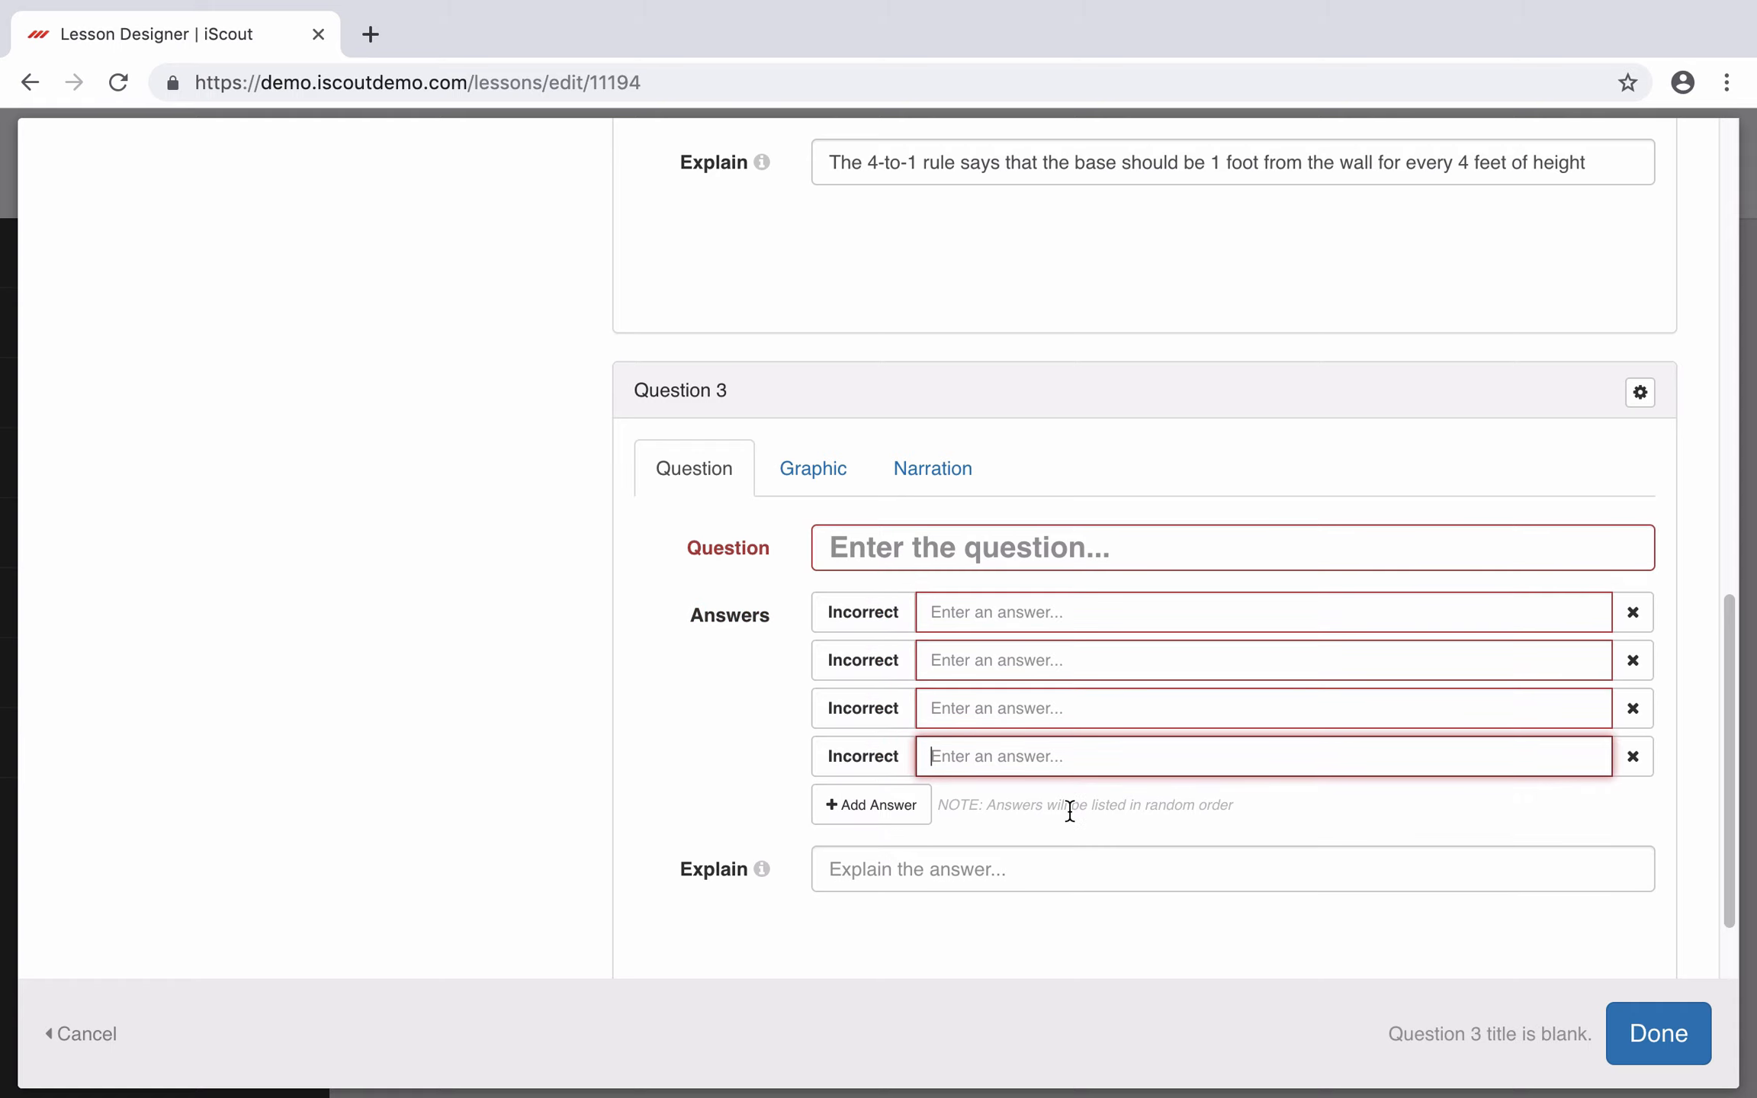
scroll(991, 717, up, 1)
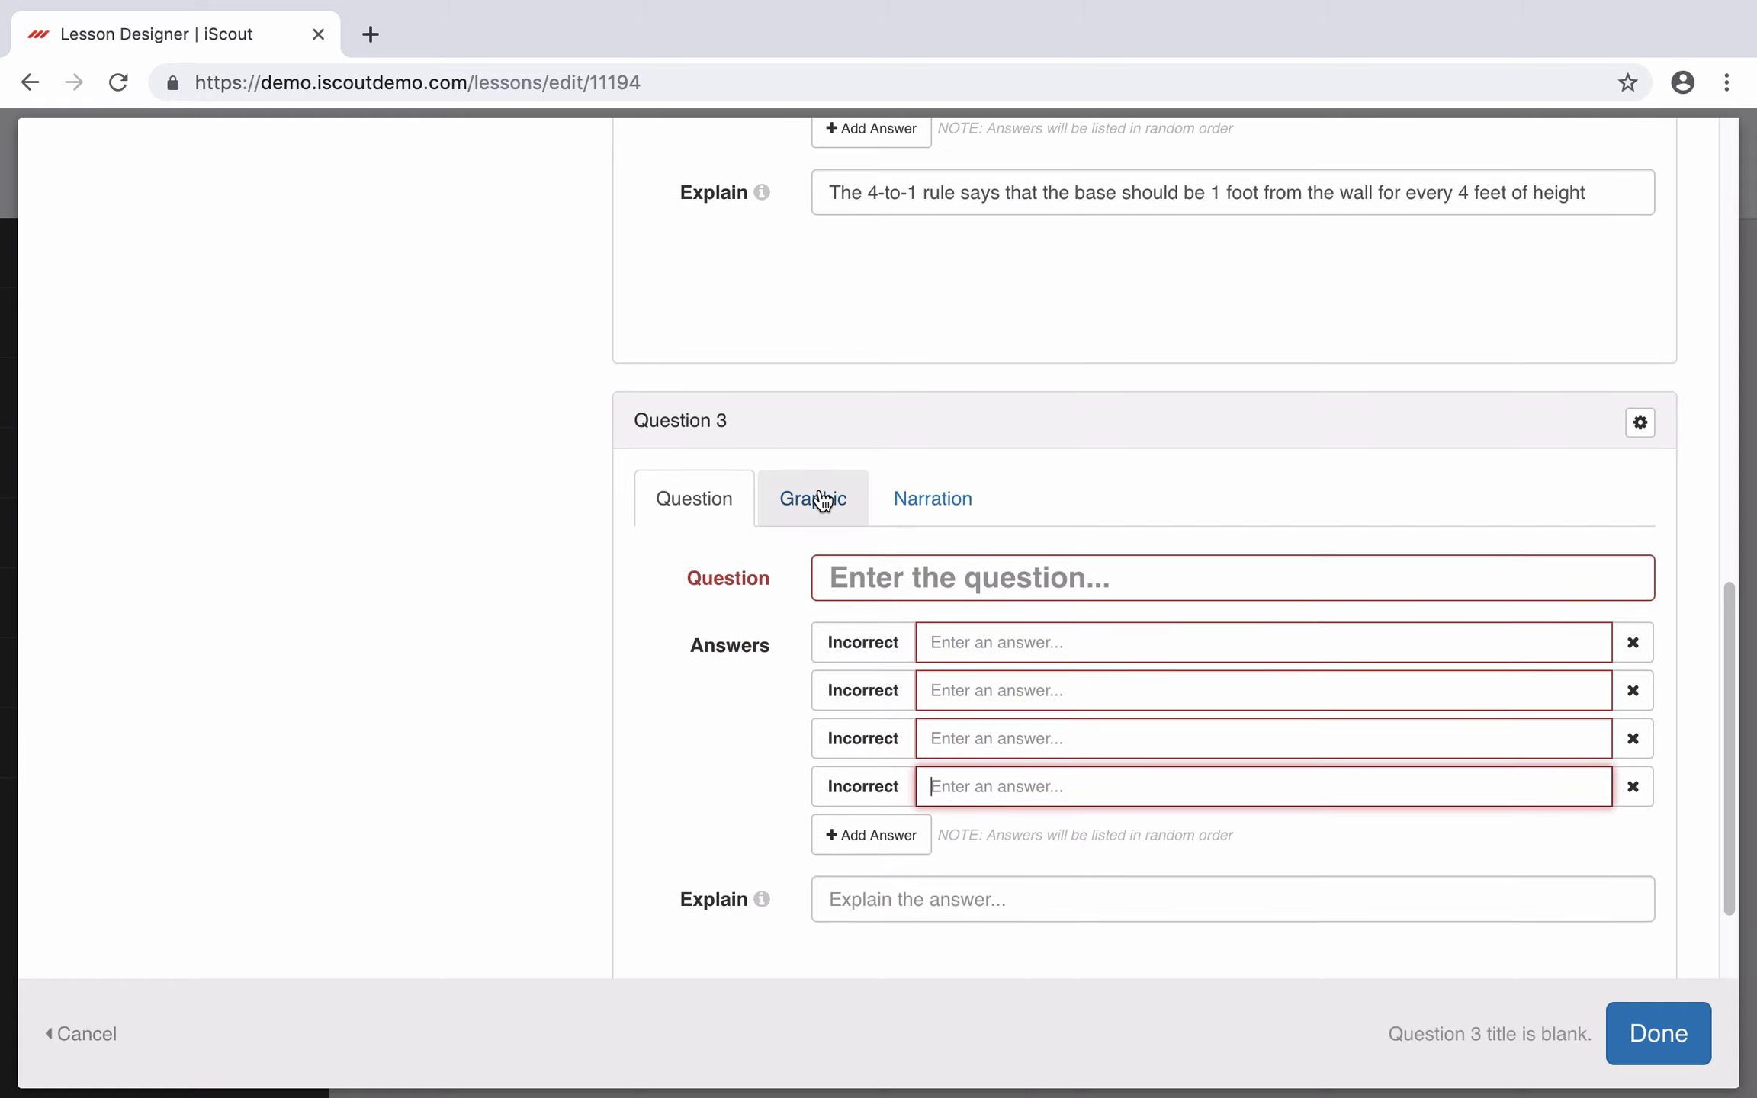
click(819, 496)
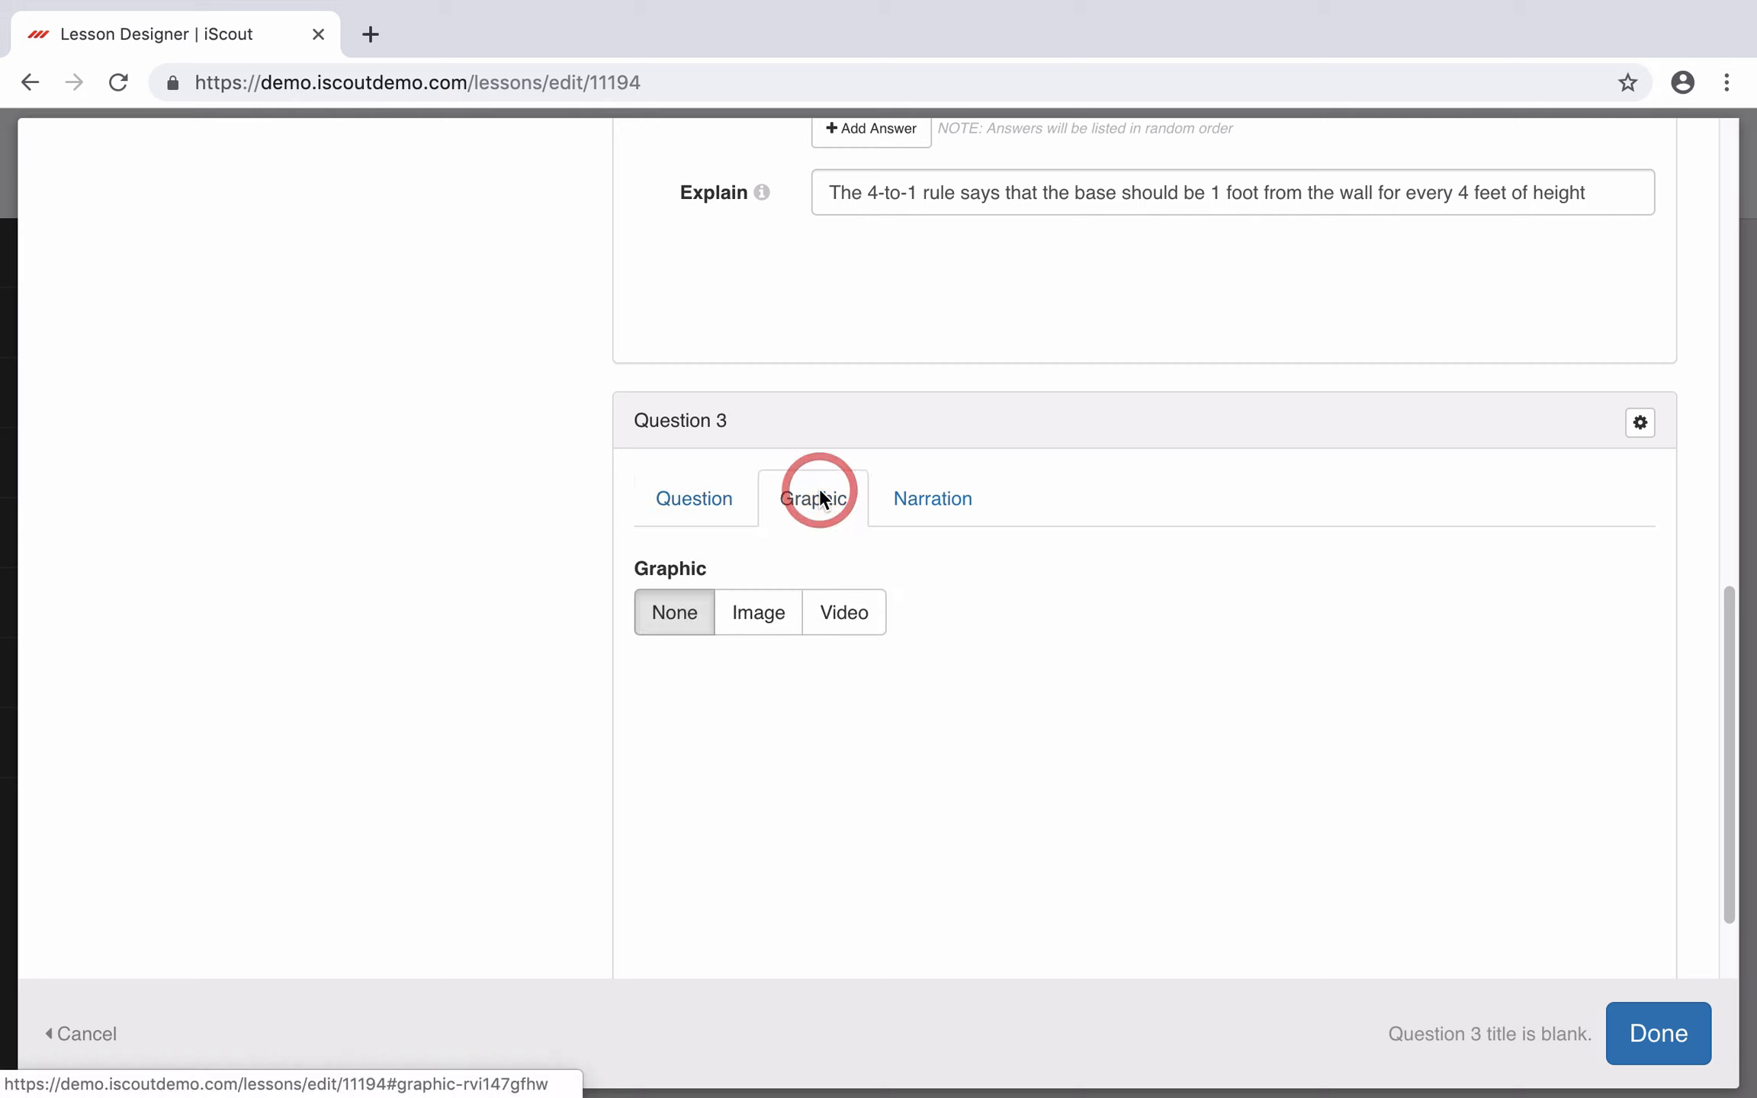
click(651, 500)
scroll(861, 543, down, 2)
Step: Enter the question 'Are ladders cool?' with answers Yes and No, removing the blank rows
click(953, 496)
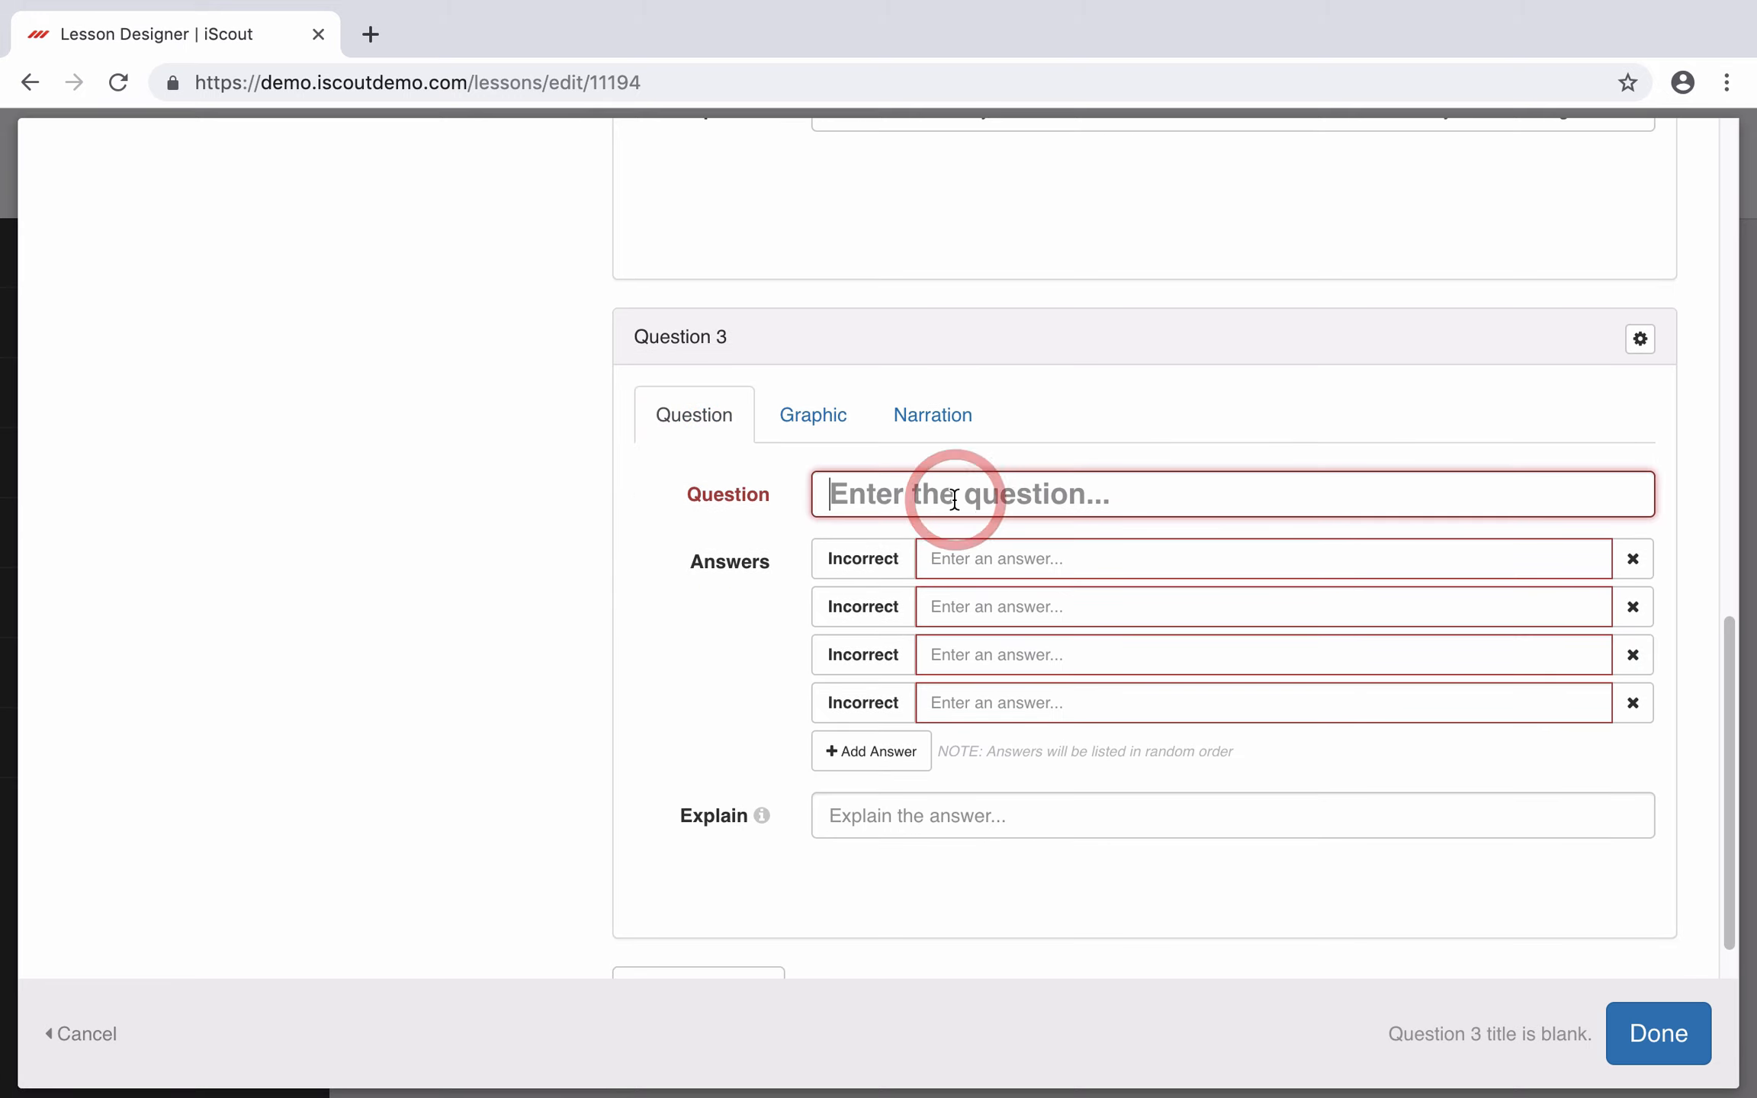
text(Are ladde)
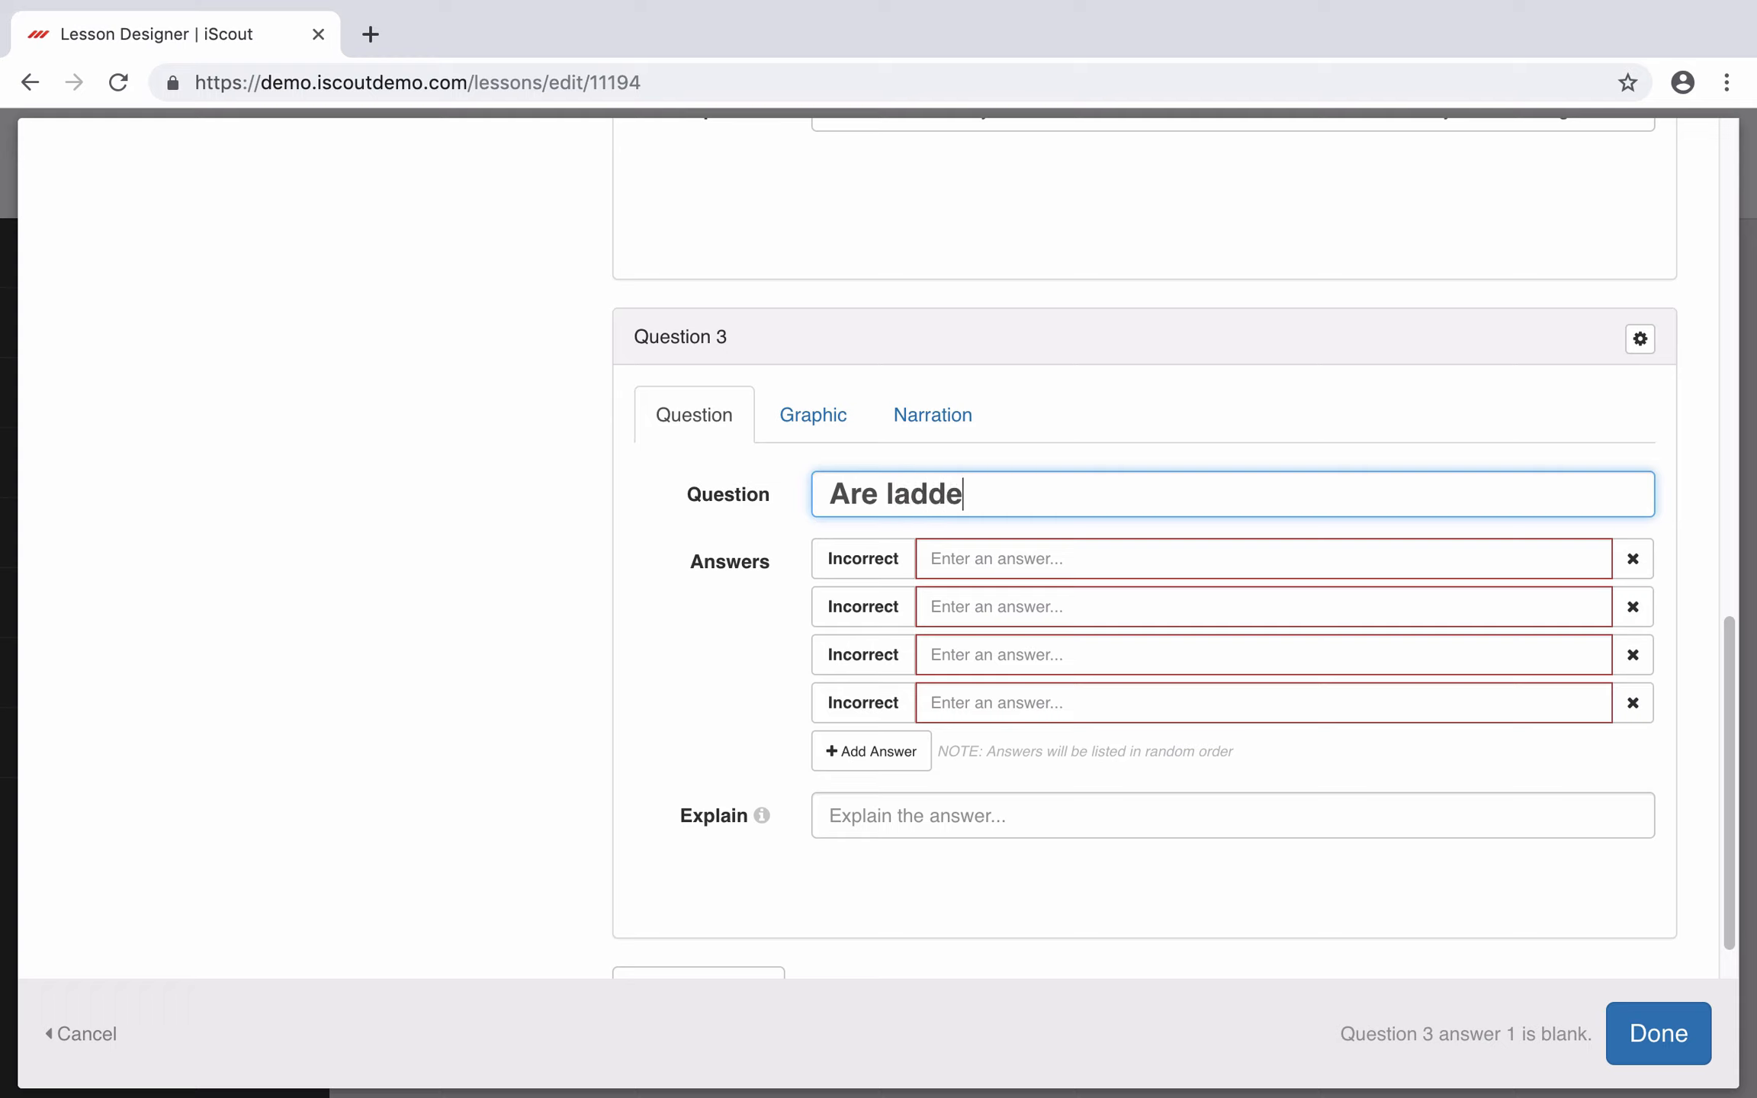
text(rs cool?)
click(1027, 550)
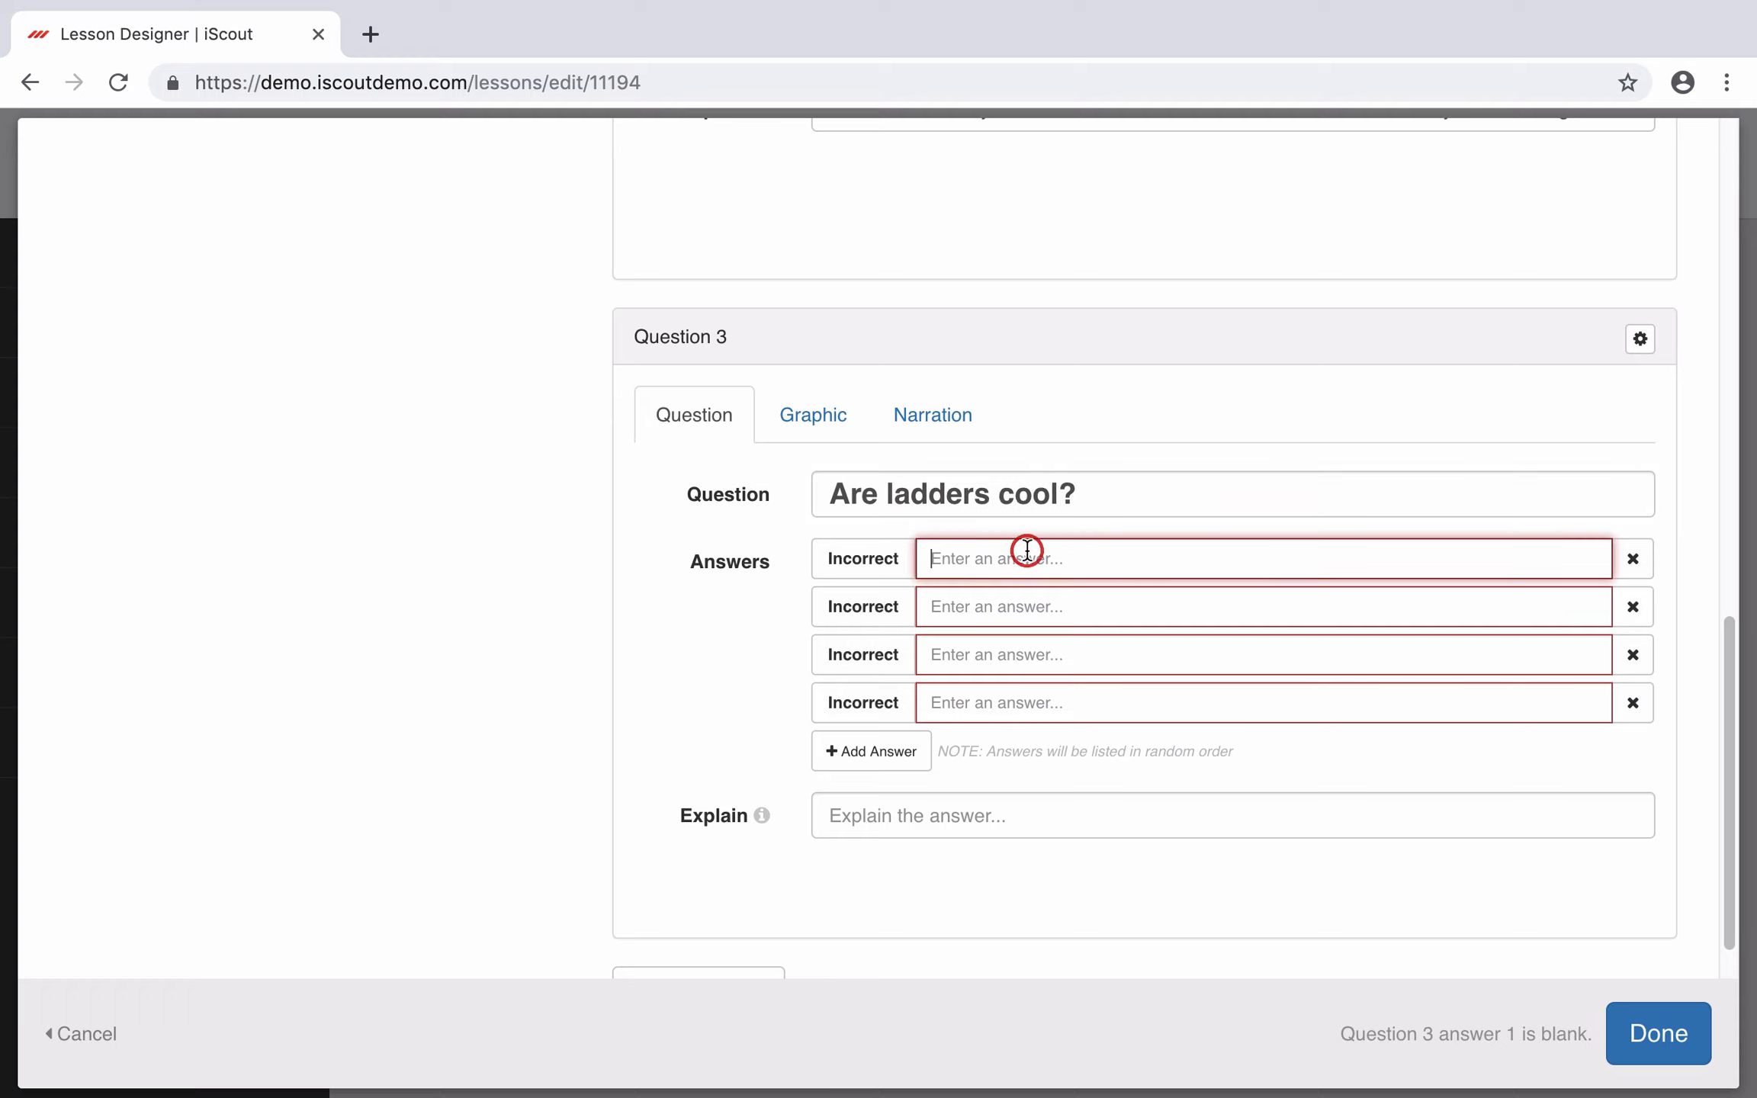
text(Yes)
click(1014, 602)
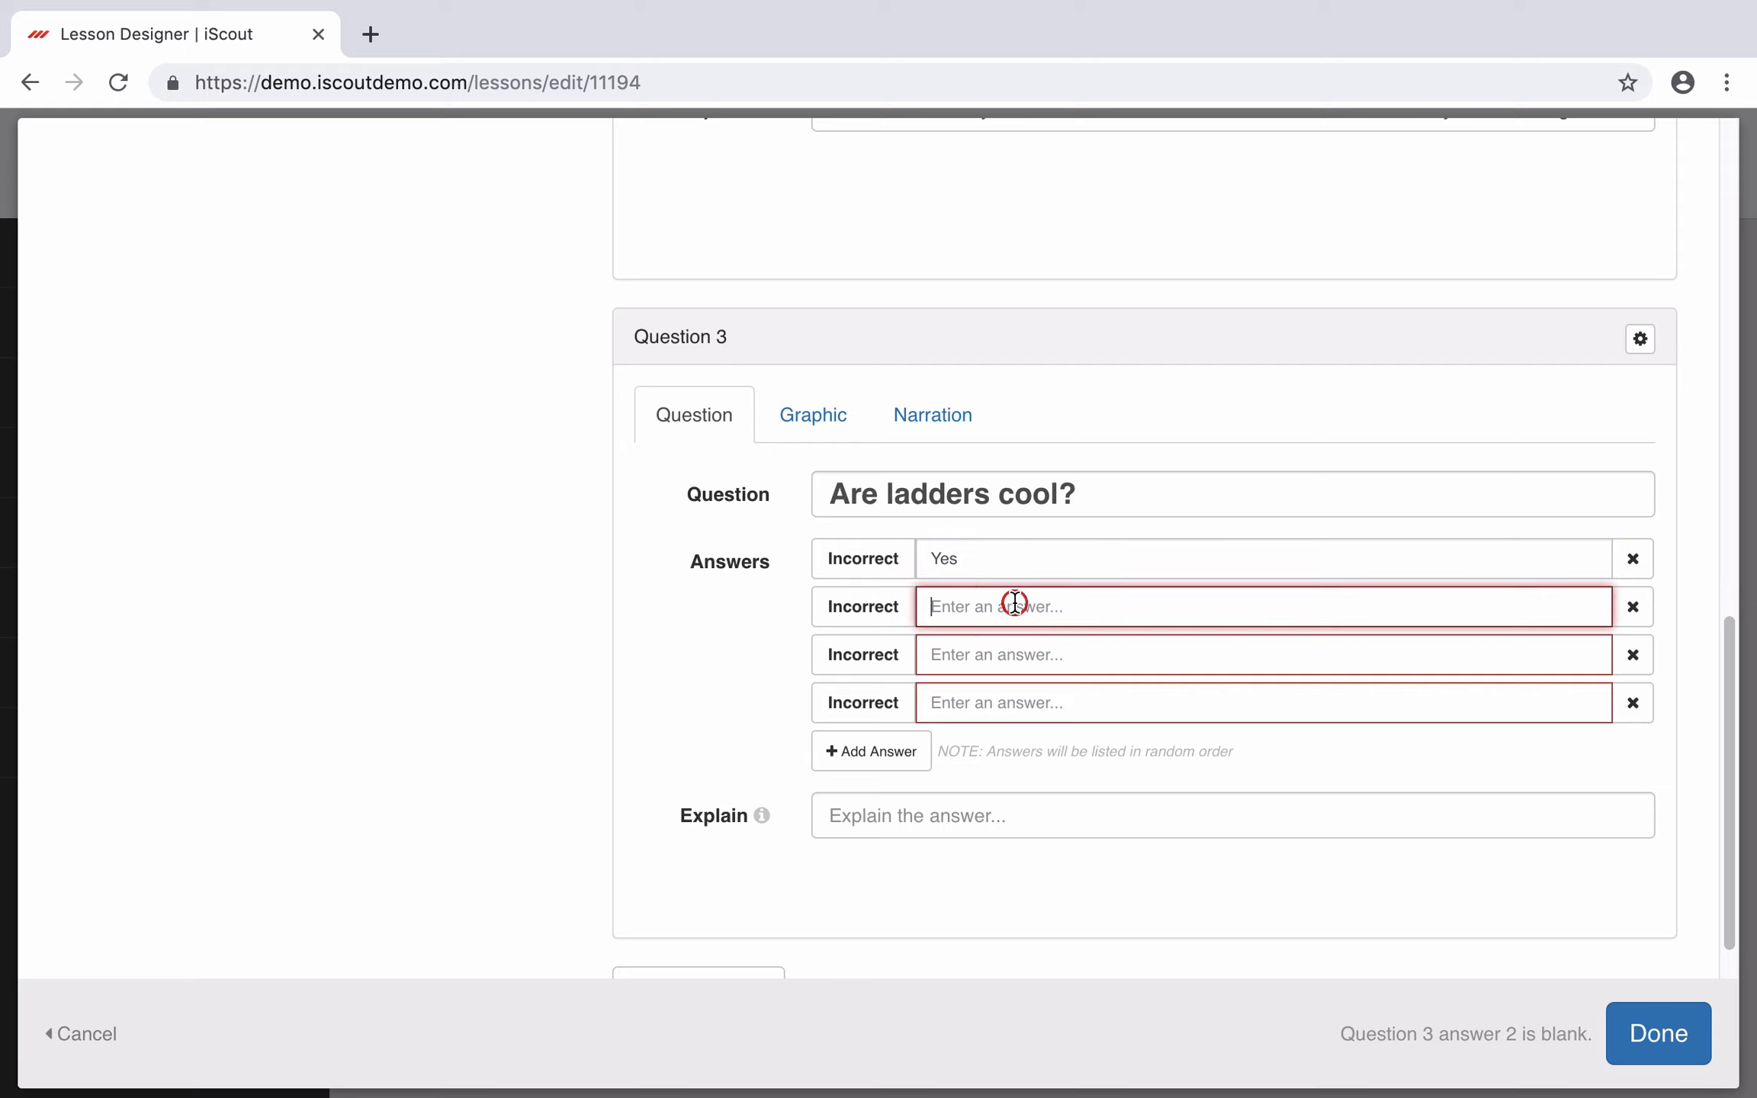
text(No)
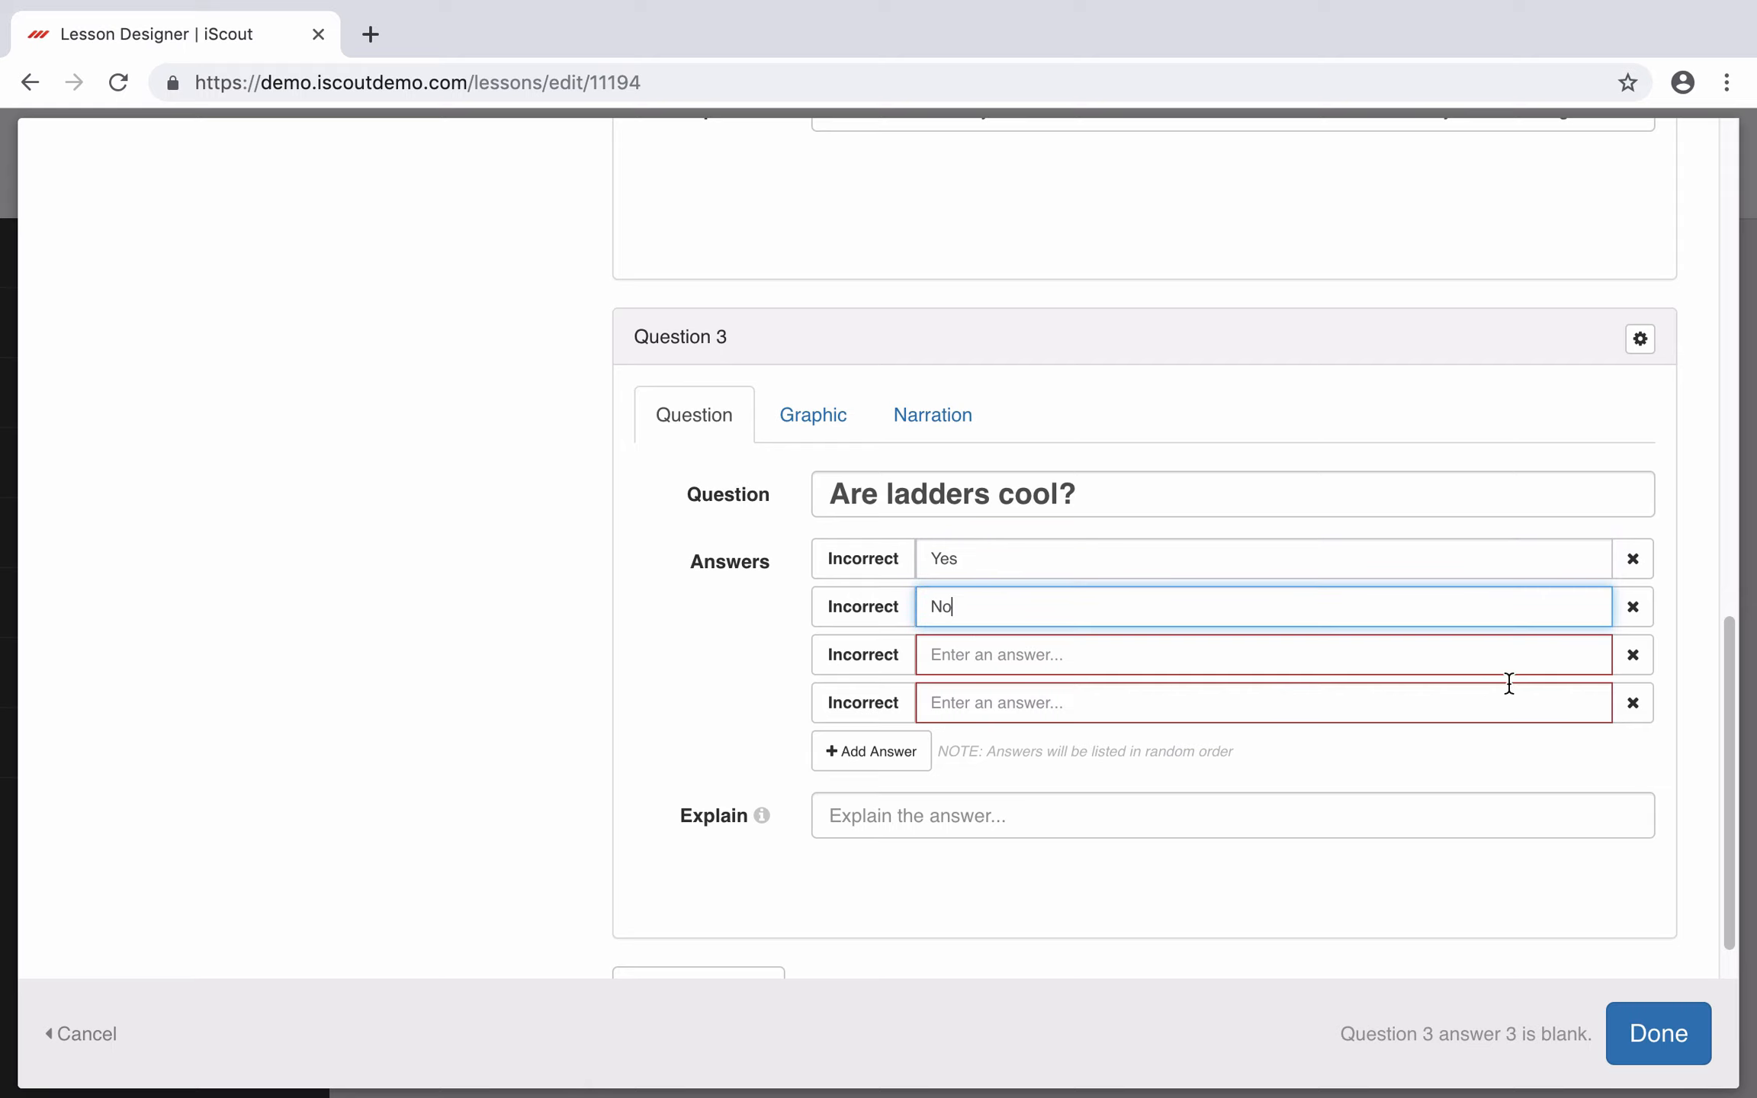
click(1632, 660)
click(1632, 654)
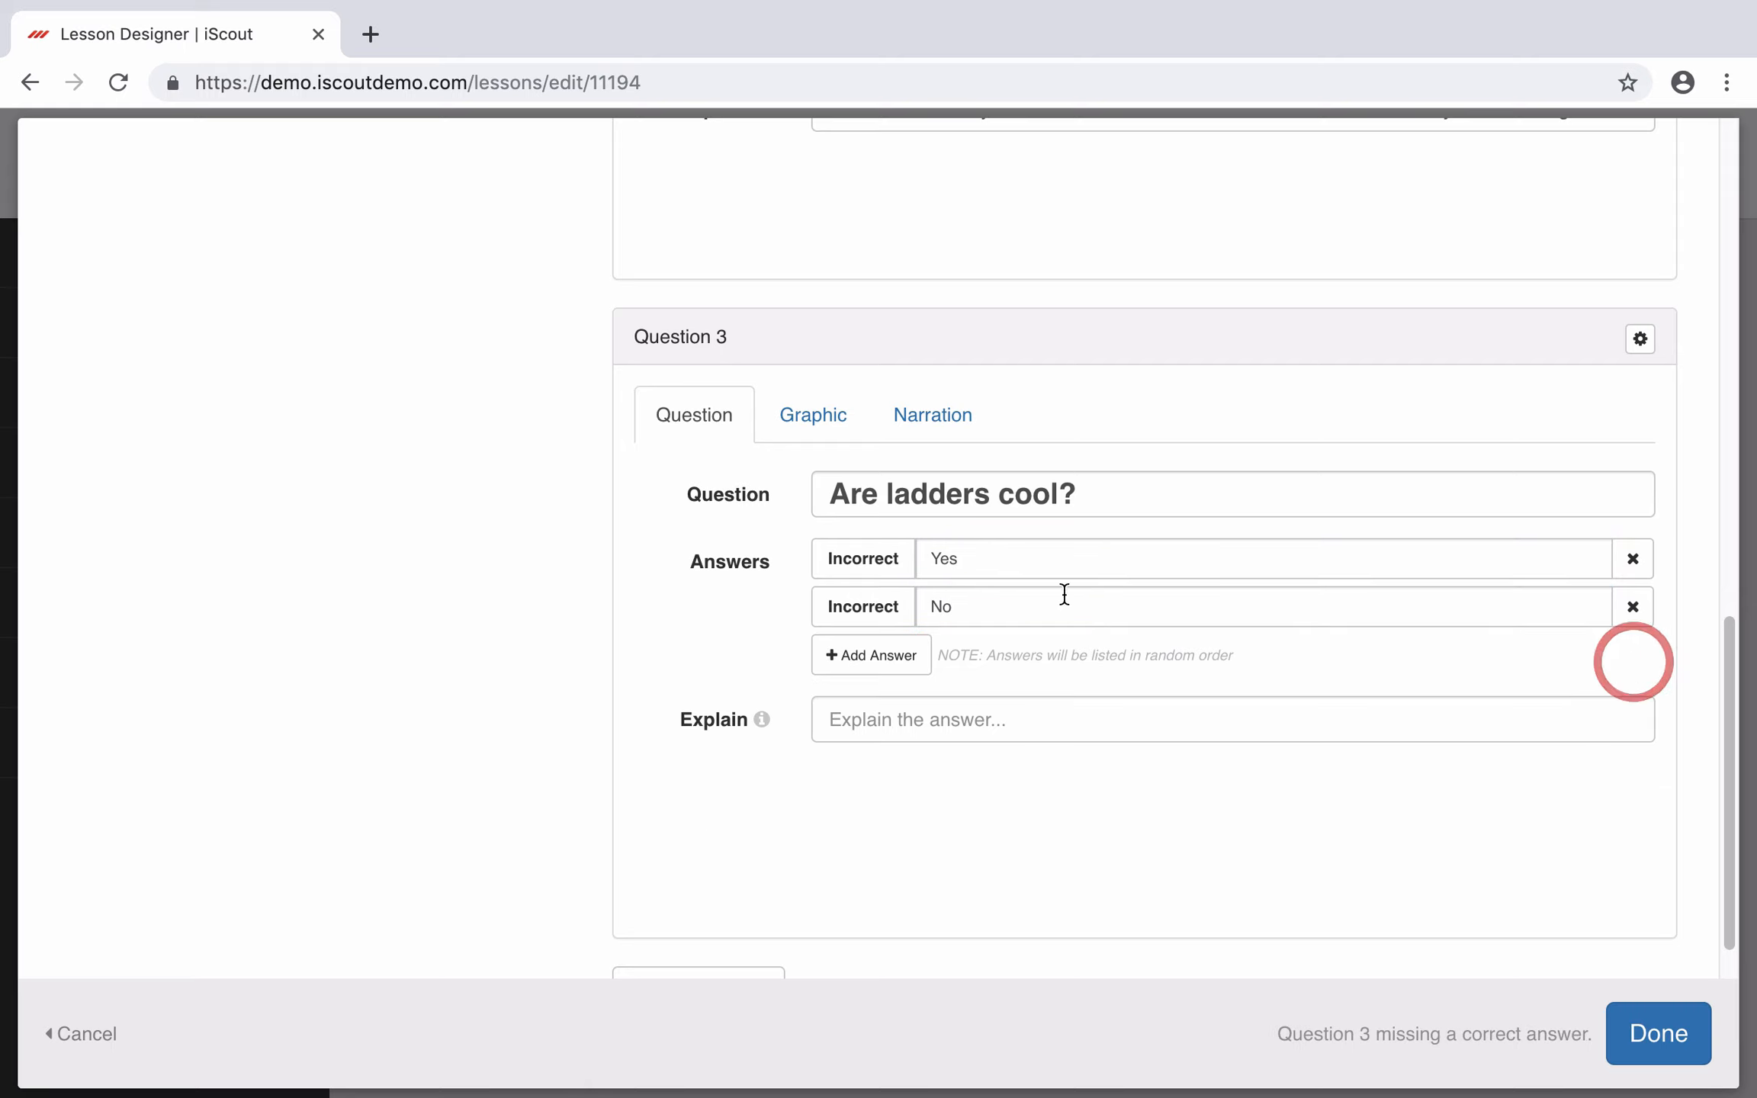
Step: Mark Yes as the correct answer, add an explanation, and finish the quiz
click(869, 560)
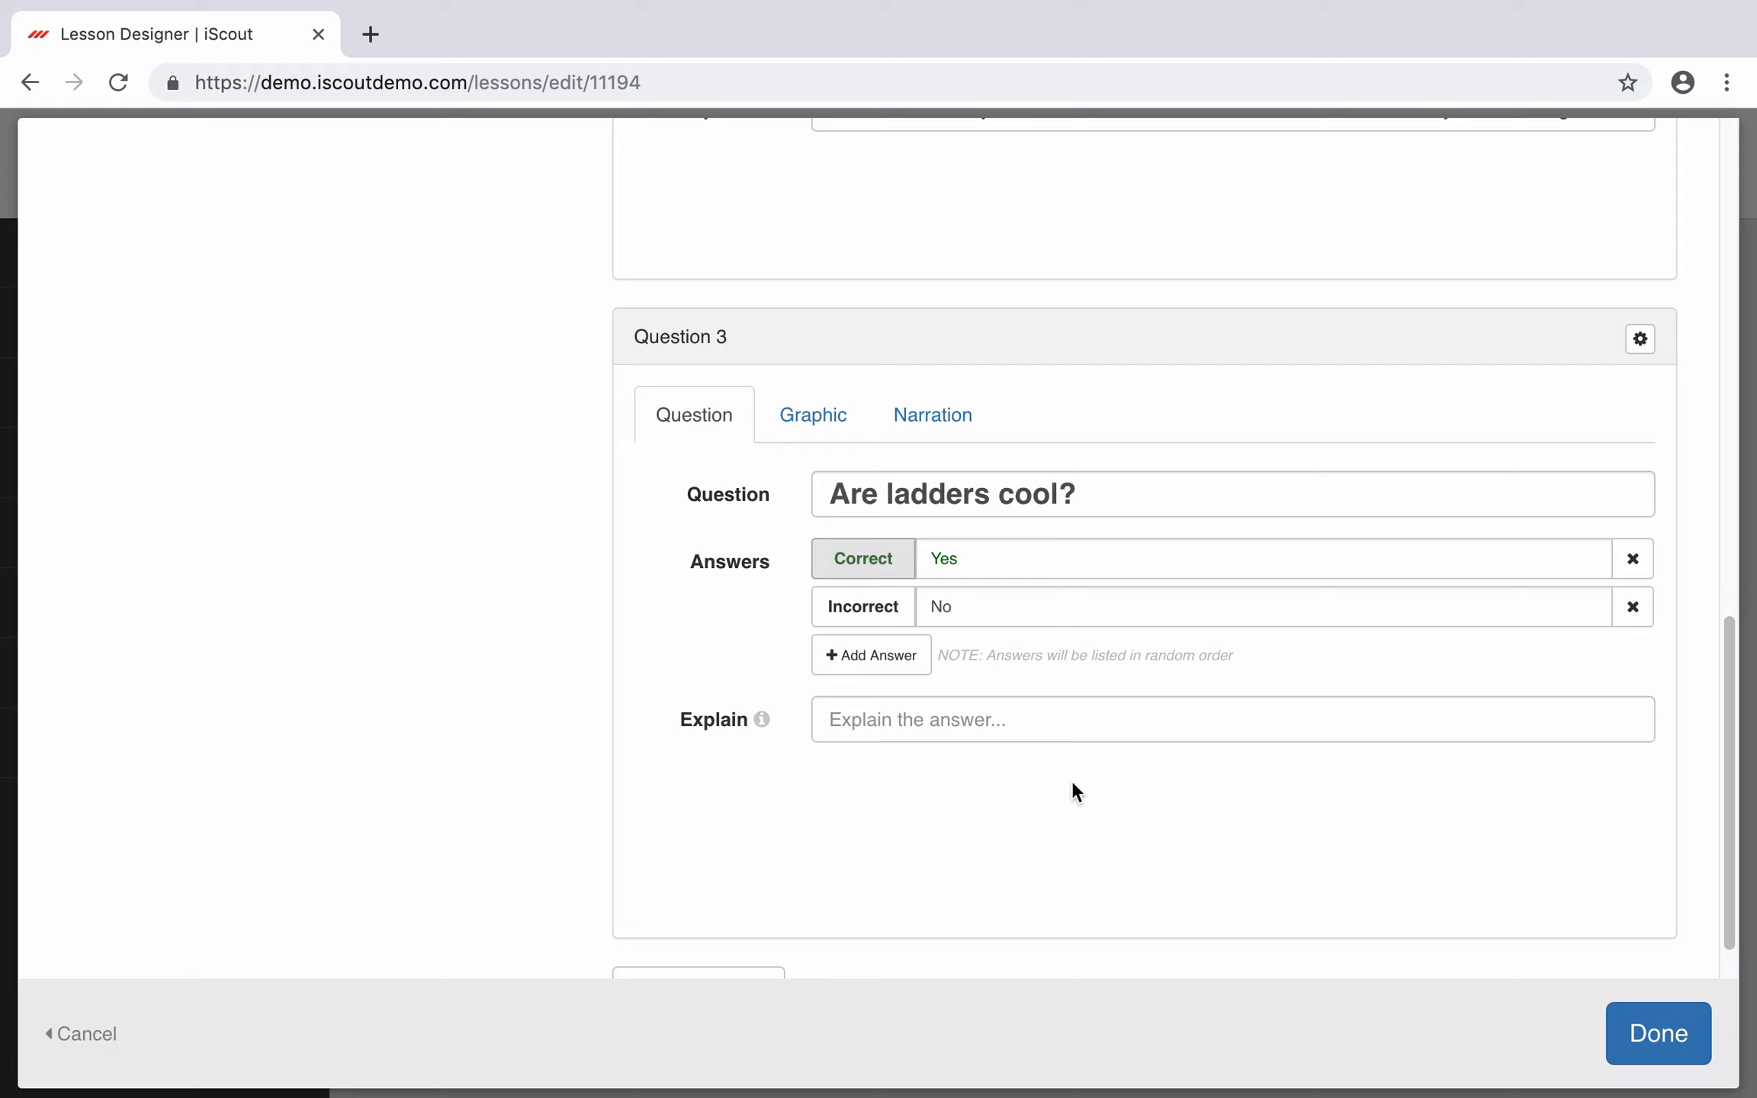
click(981, 723)
text(Ye)
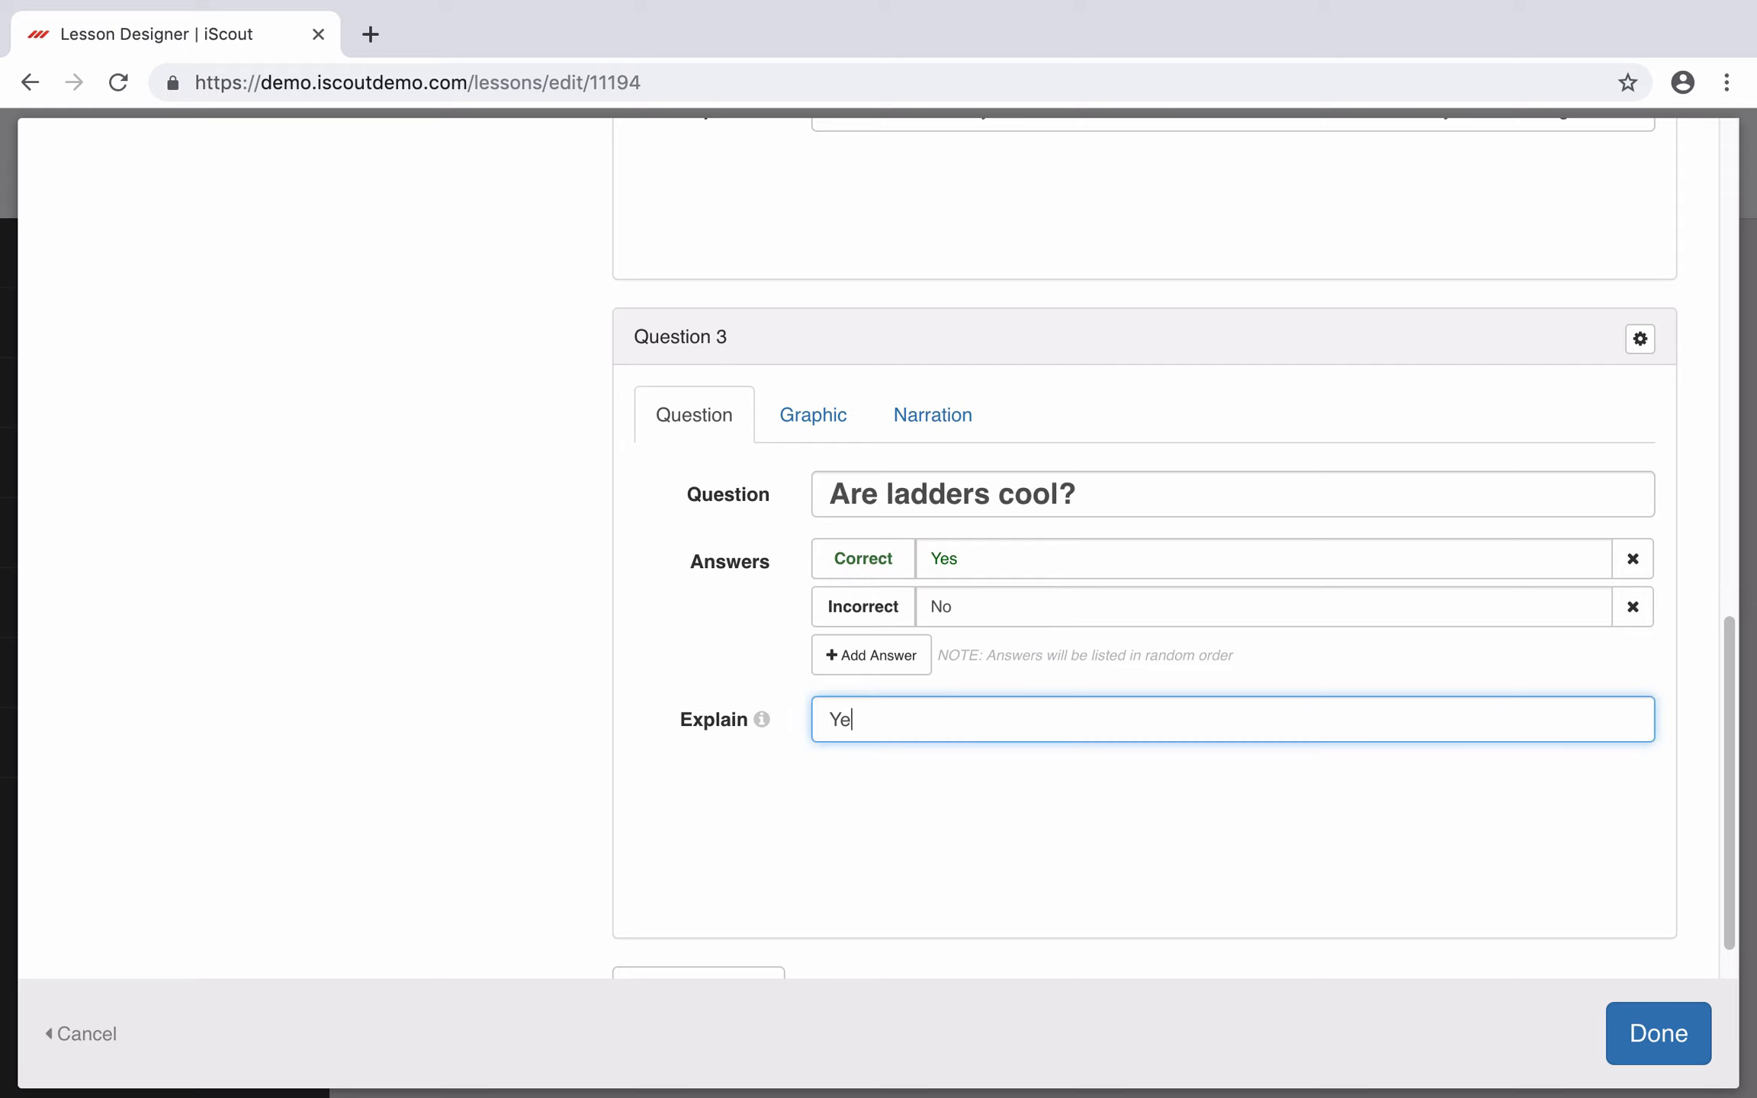
text(s, )
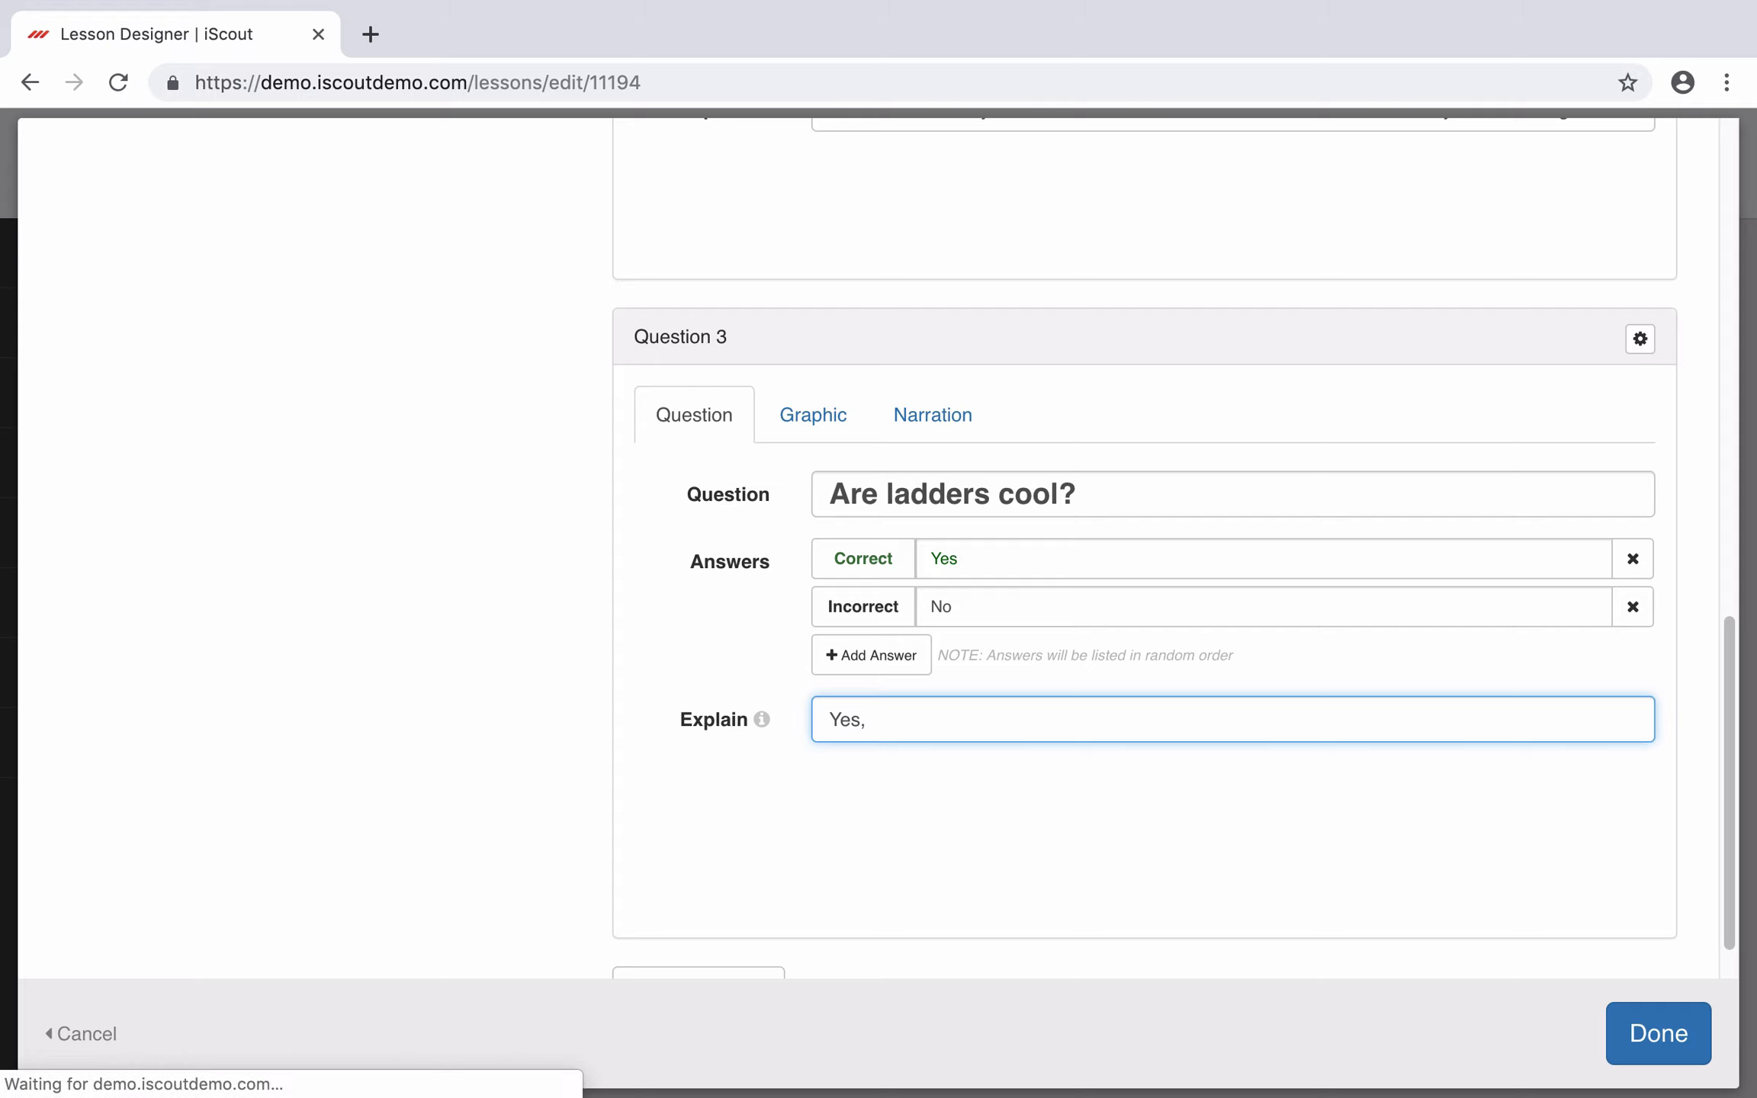
text(ladderr)
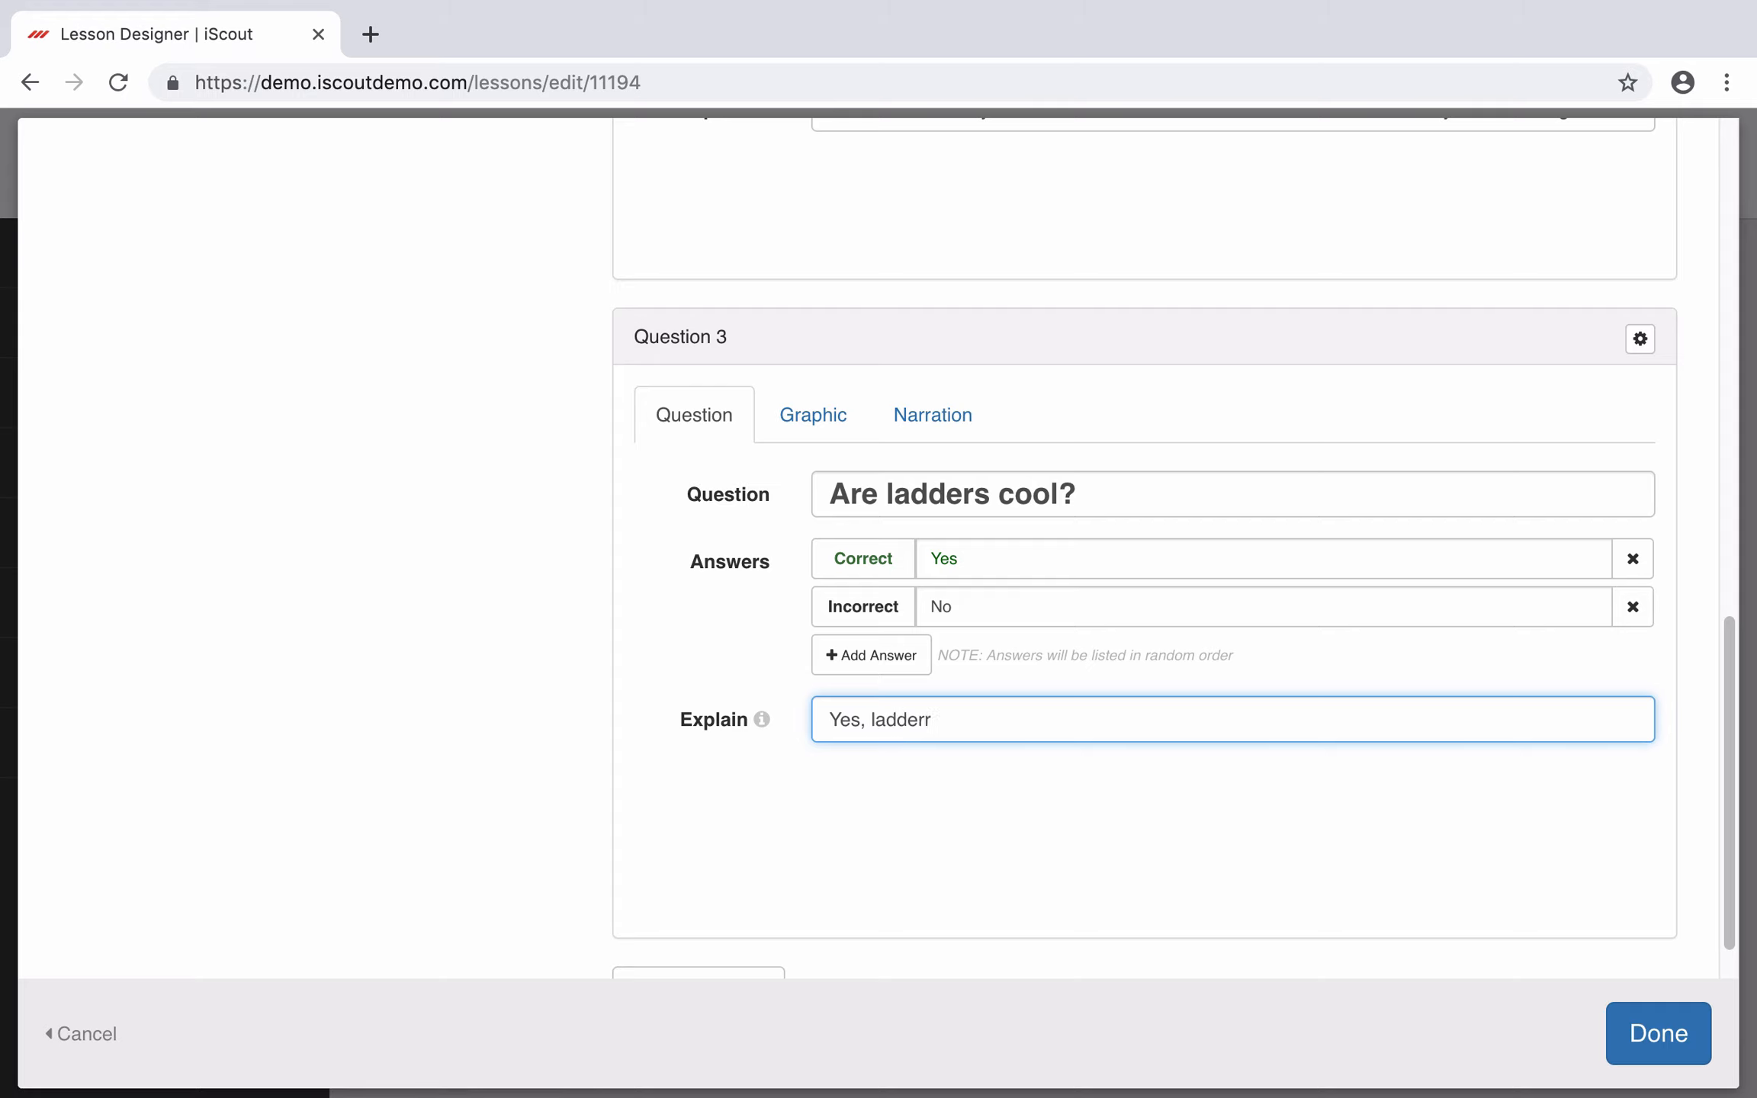
text( are cool.)
click(1660, 1035)
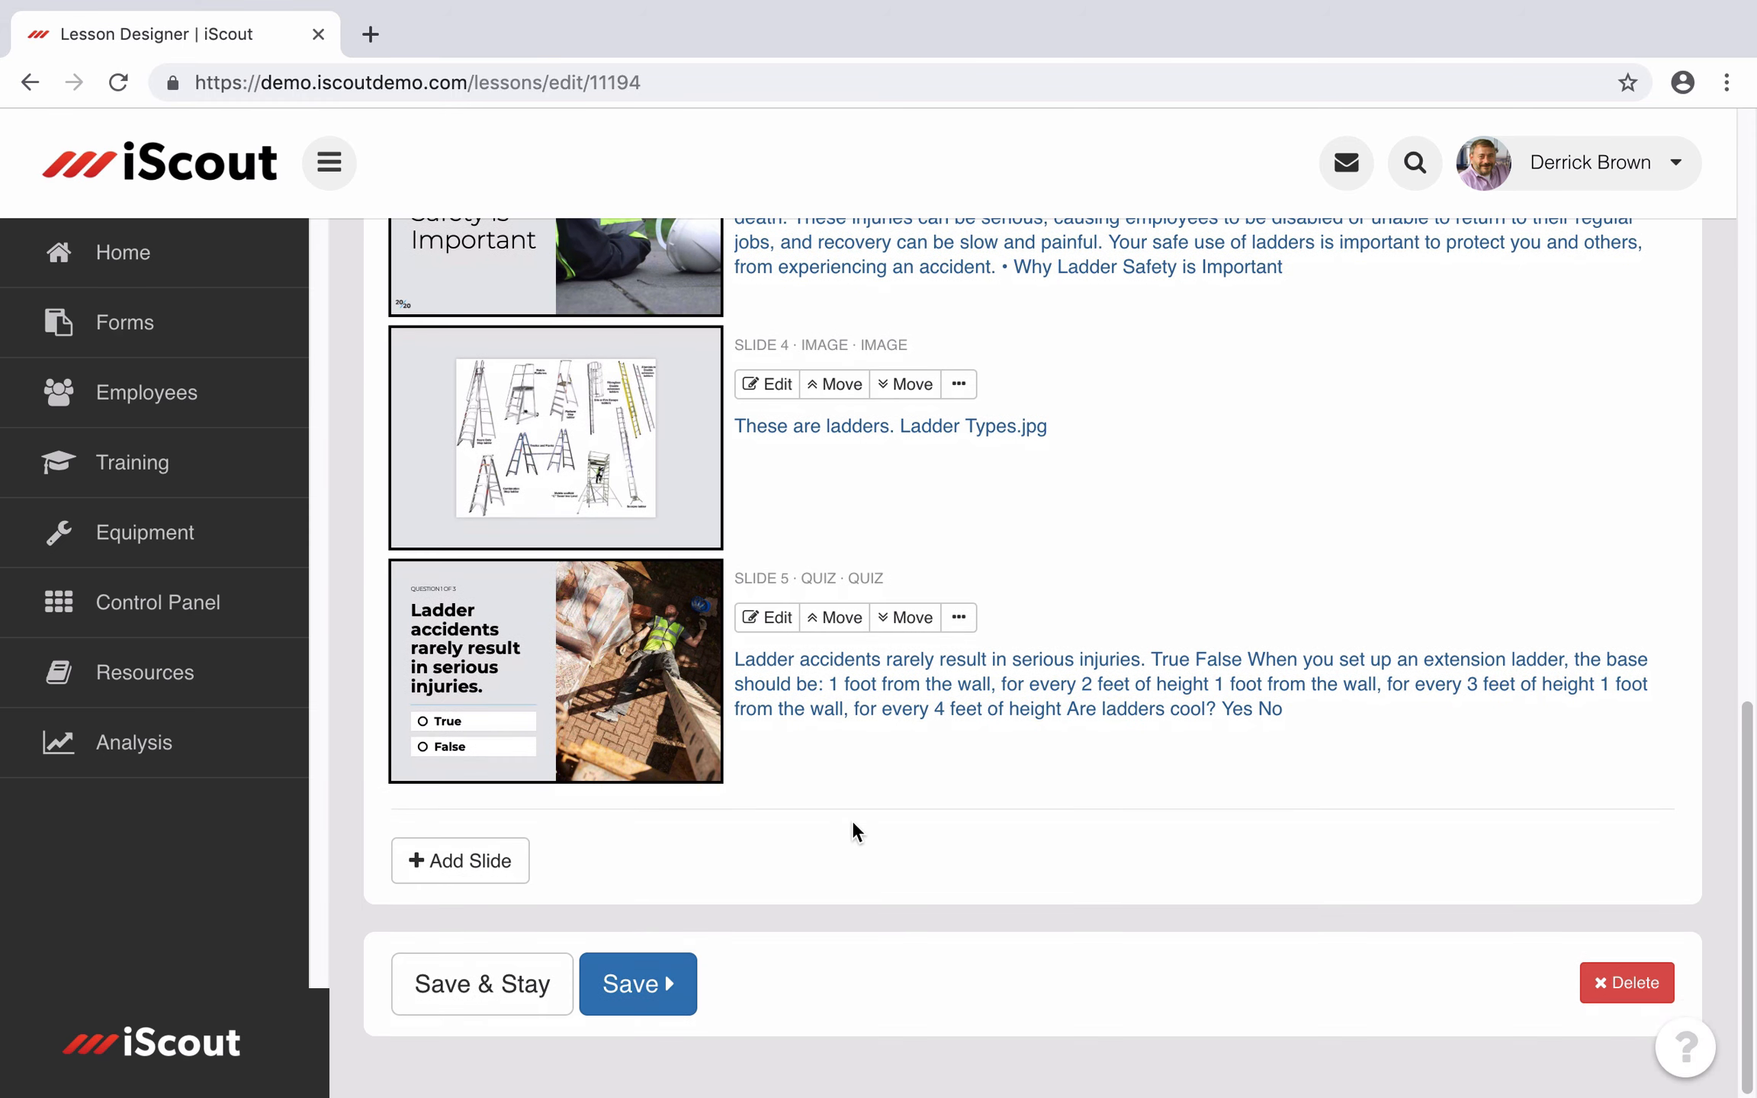
scroll(851, 827, up, 5)
scroll(848, 436, up, 7)
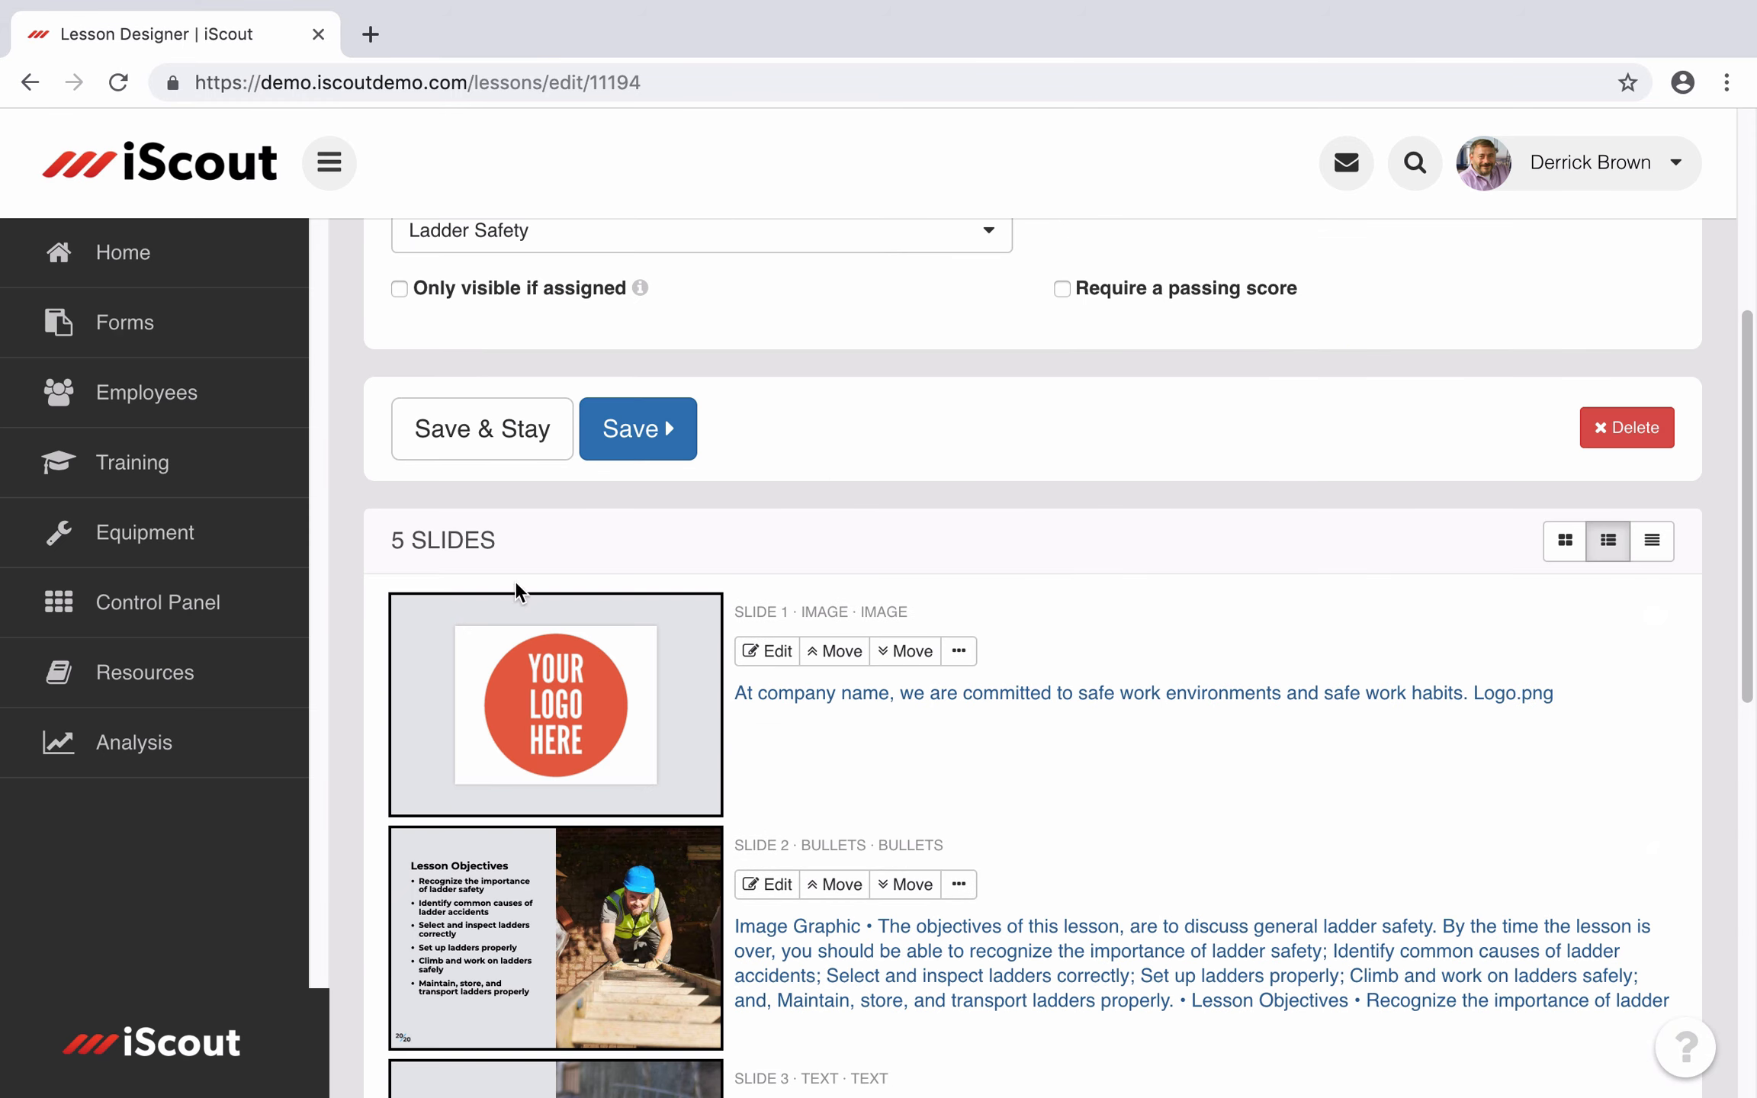
scroll(884, 702, down, 7)
scroll(1021, 754, up, 3)
scroll(1021, 766, down, 3)
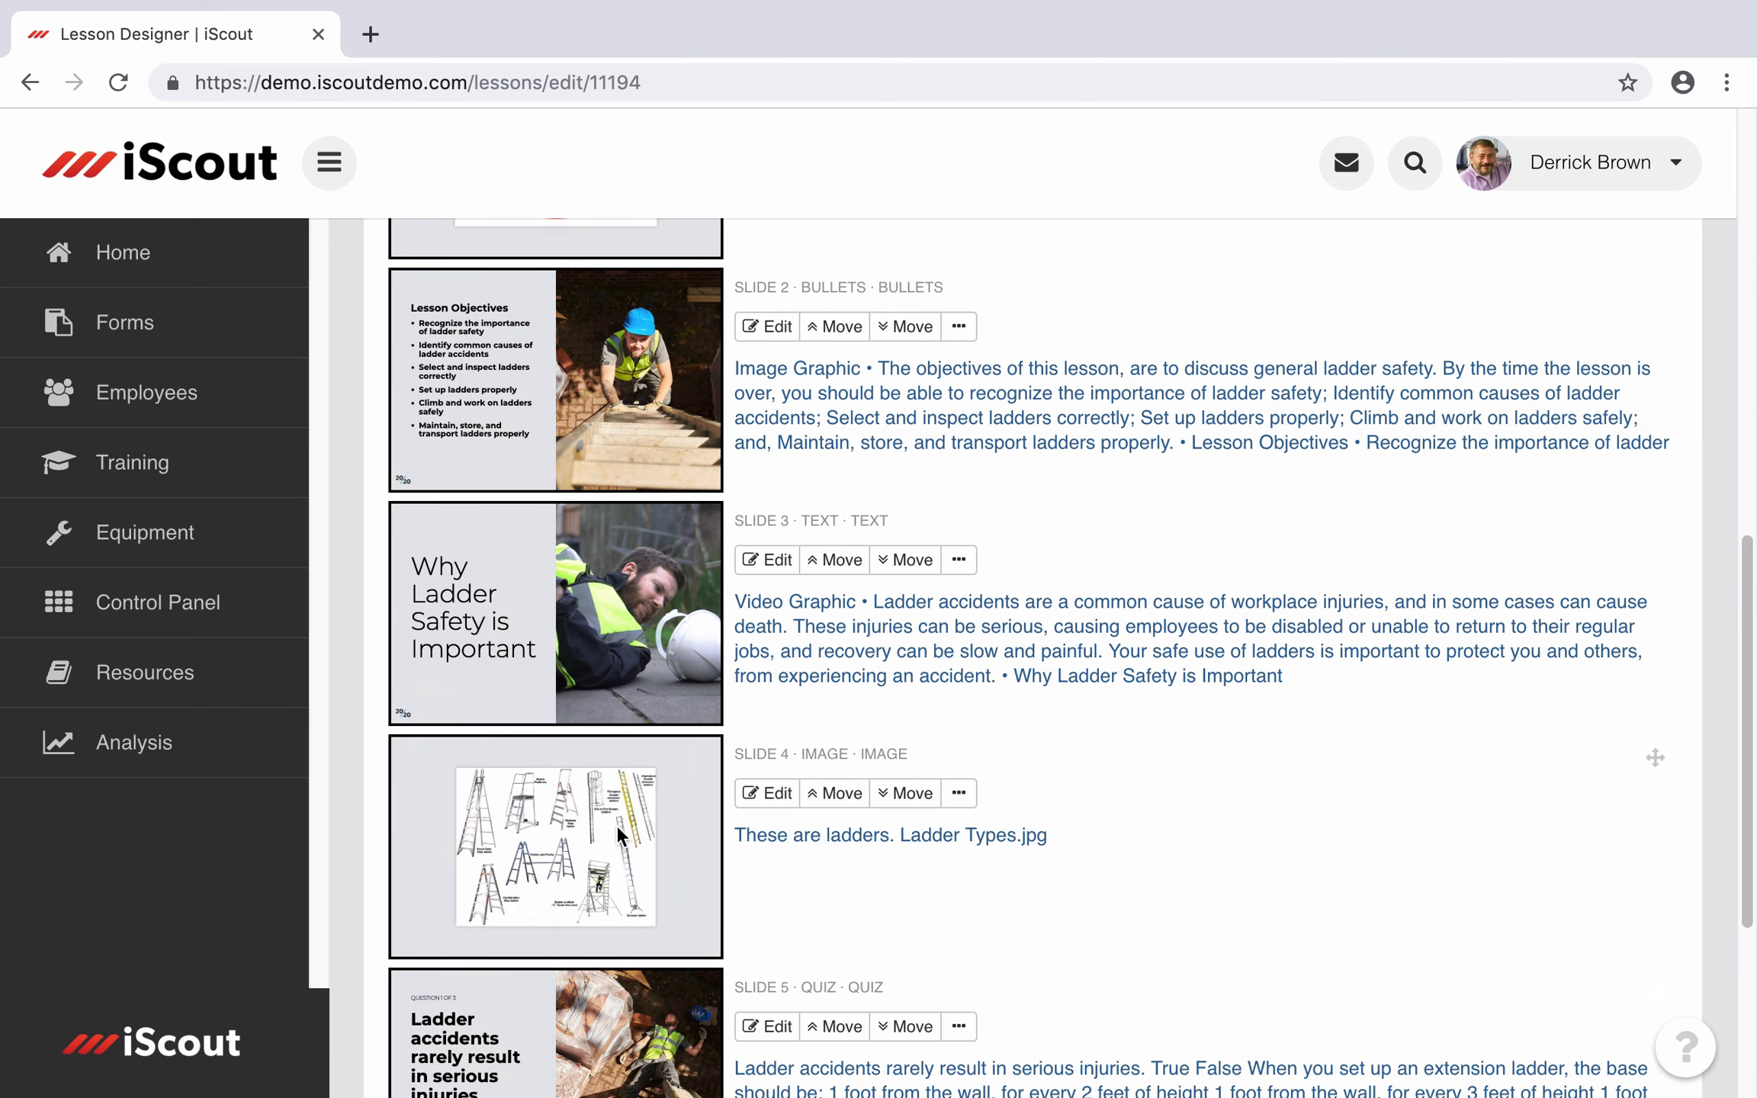
scroll(1196, 907, down, 5)
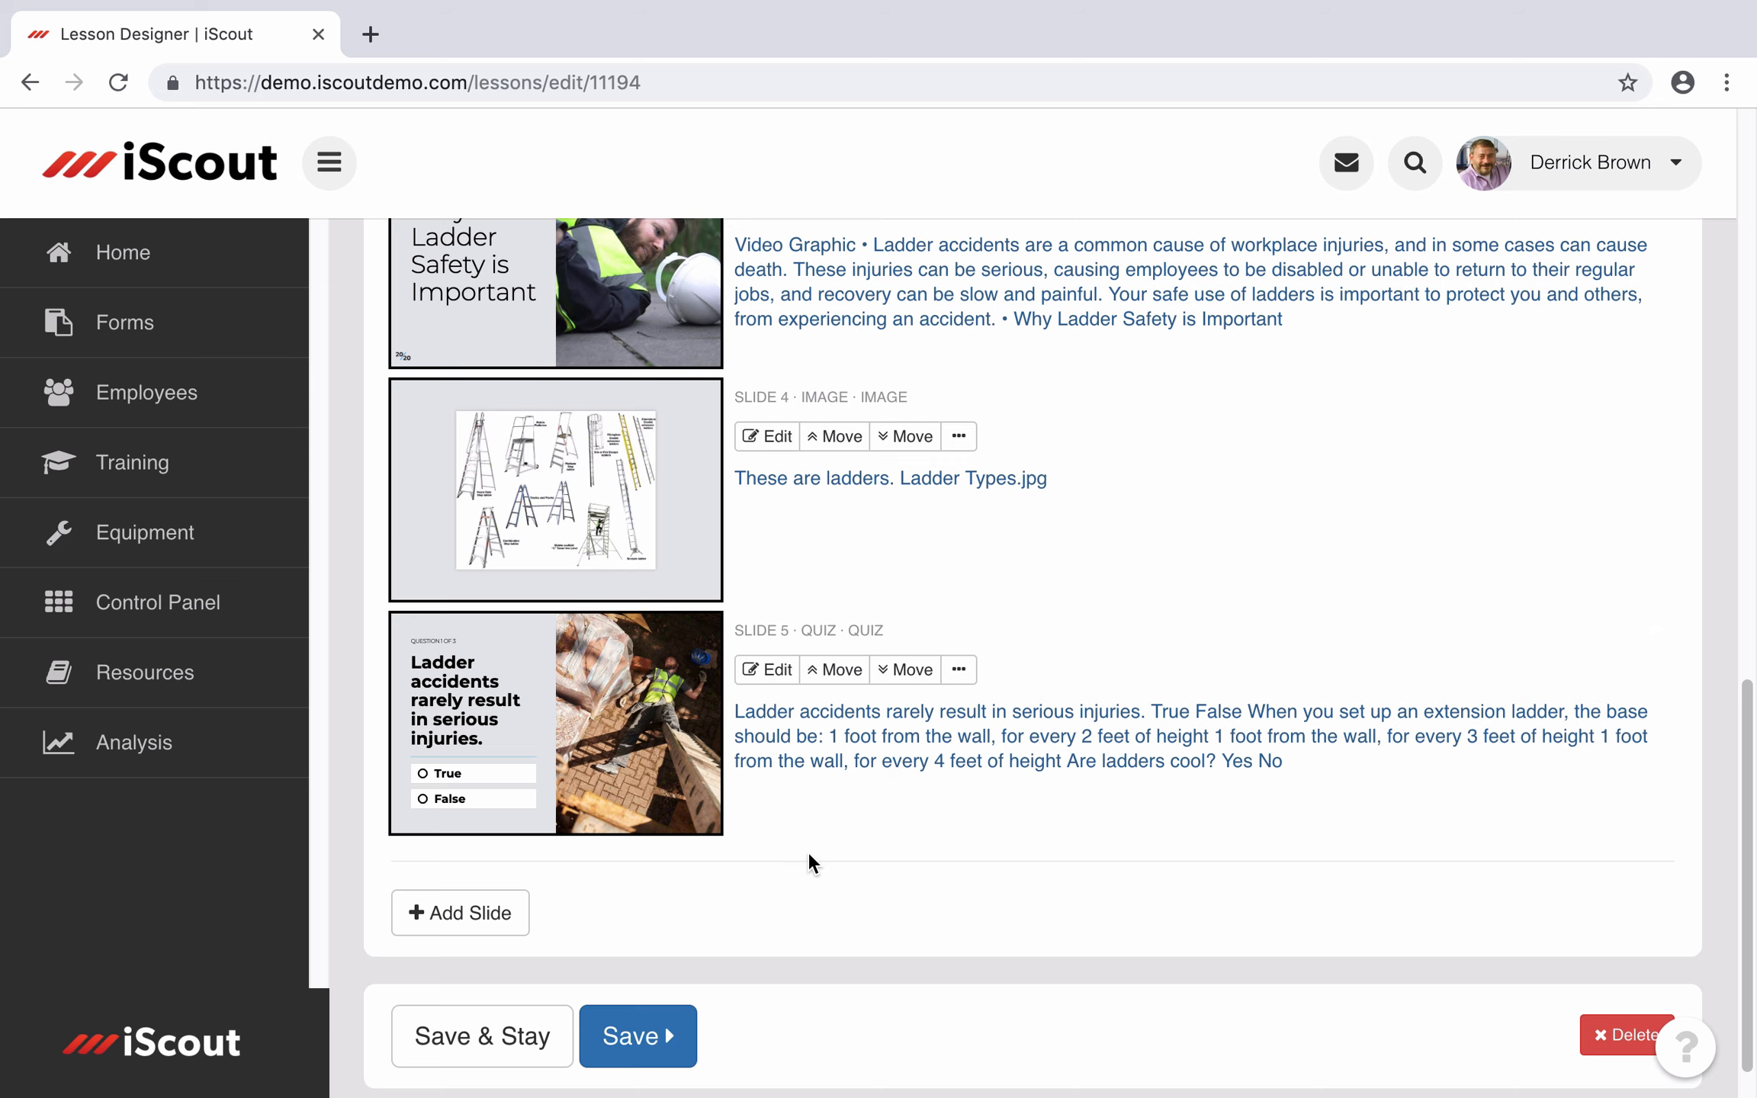
scroll(813, 862, down, 1)
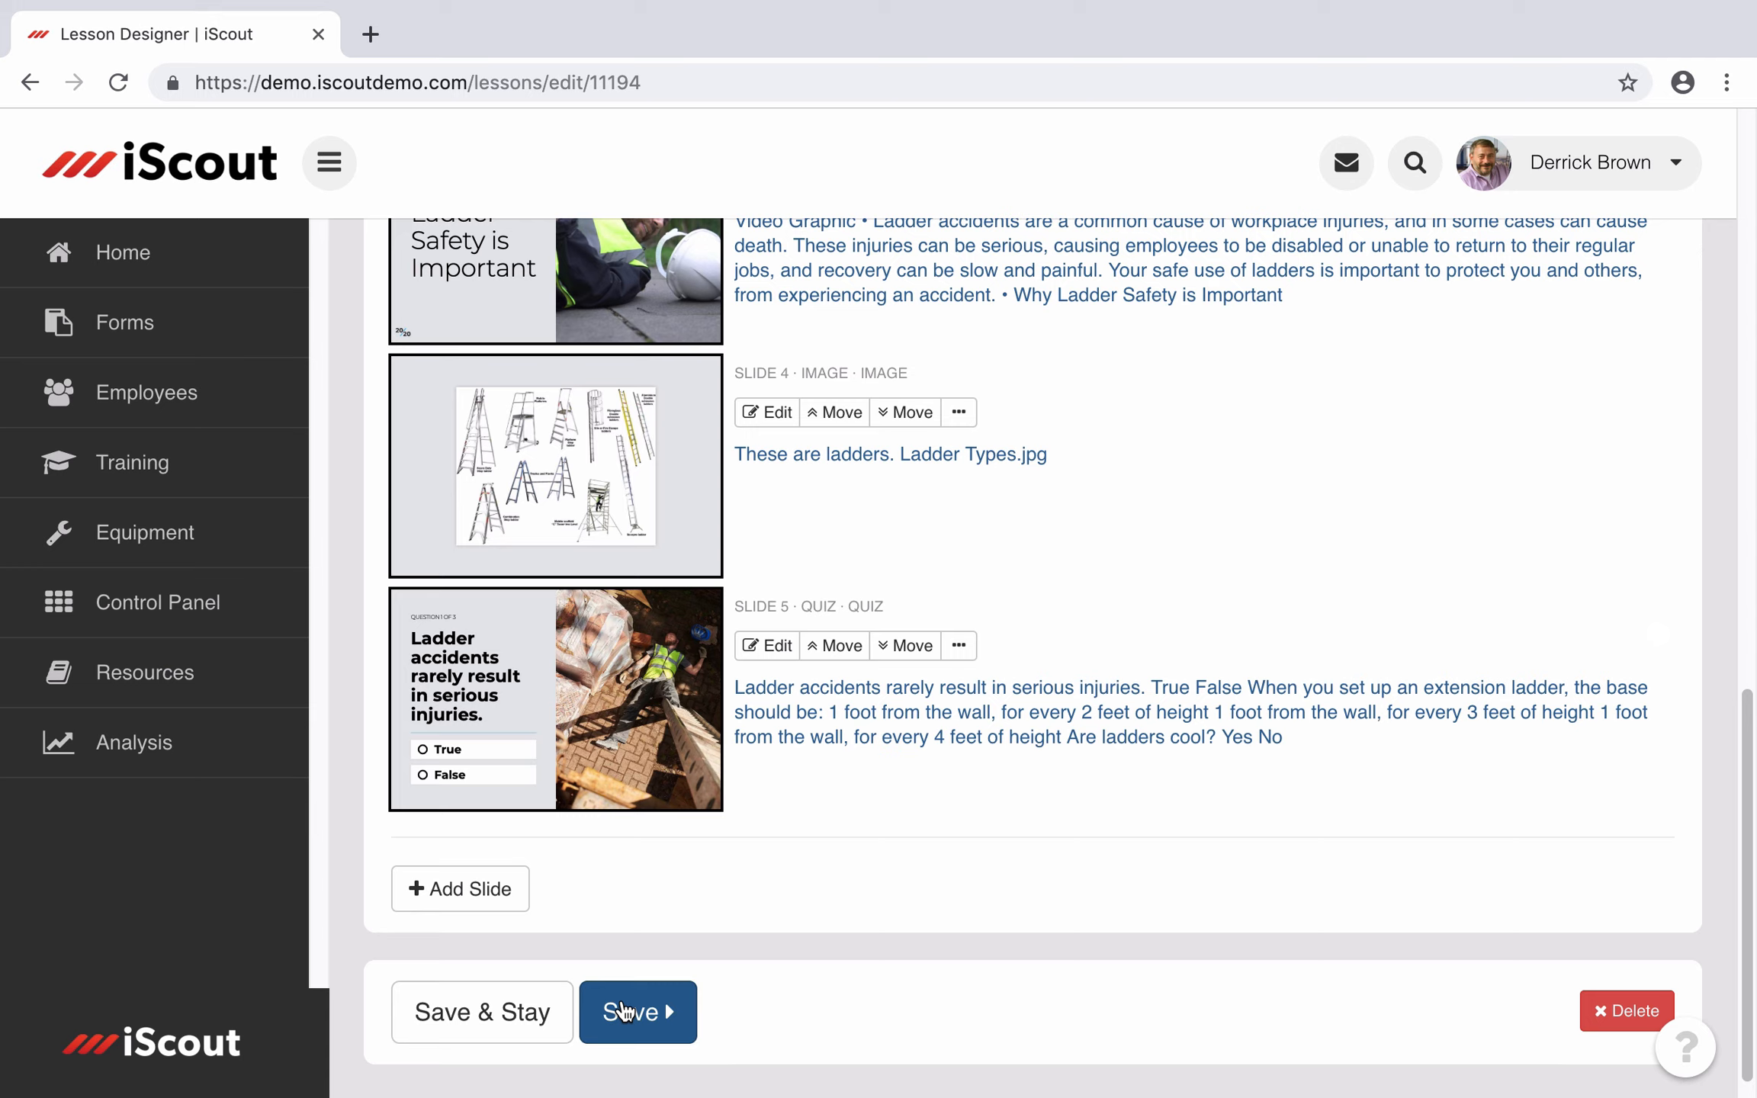
Step: Save the lesson with Save & Stay, then Save to return to the Lessons list
click(490, 1008)
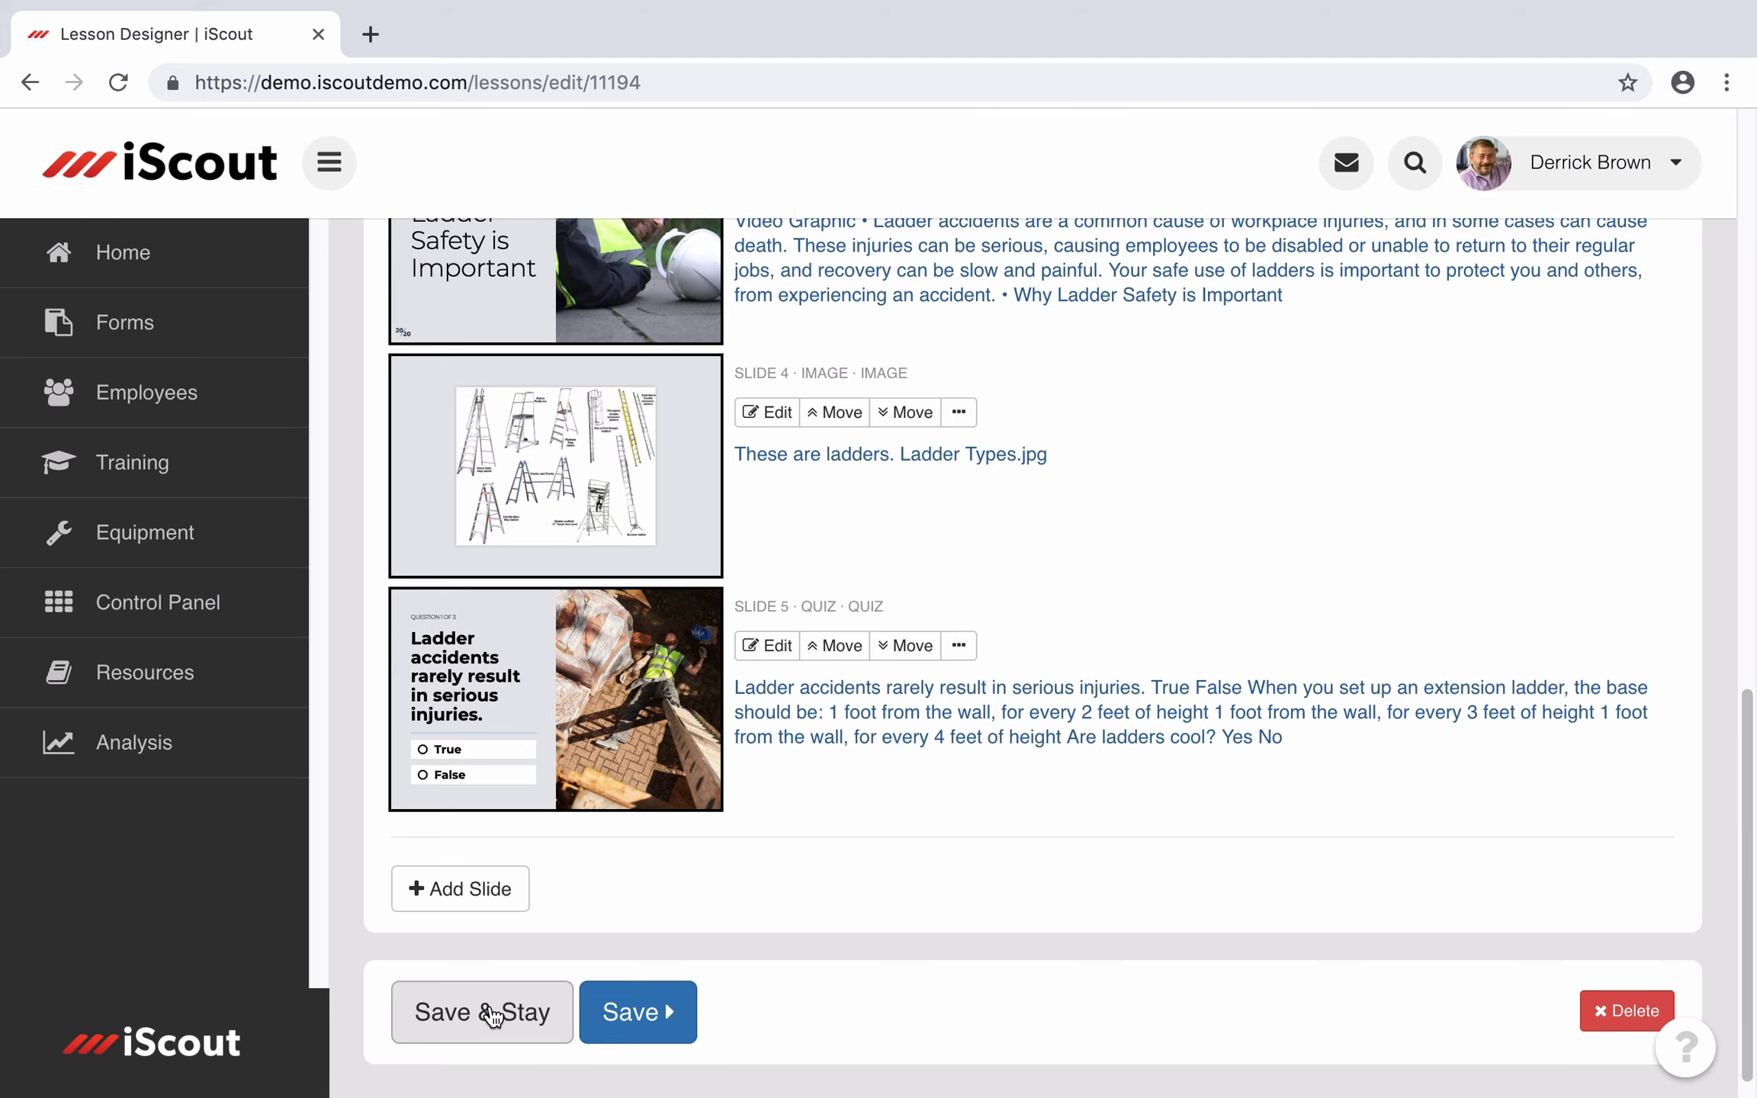
click(607, 999)
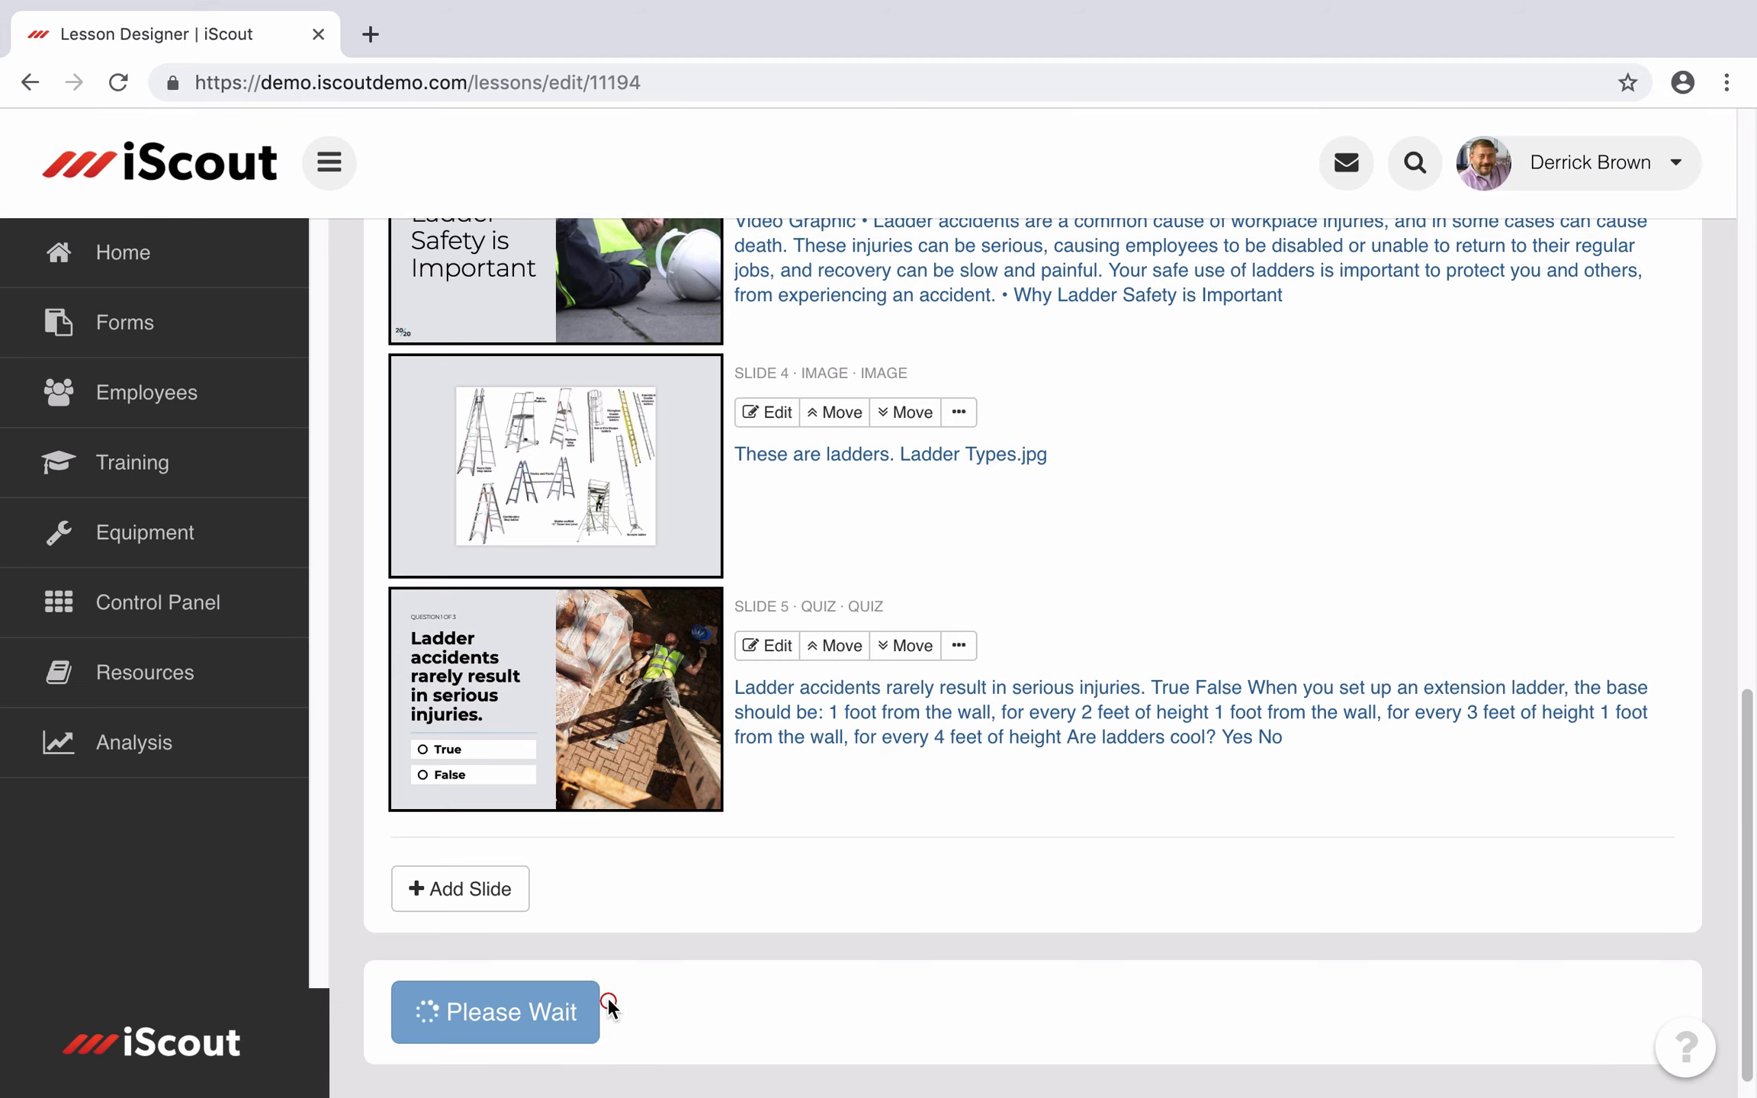